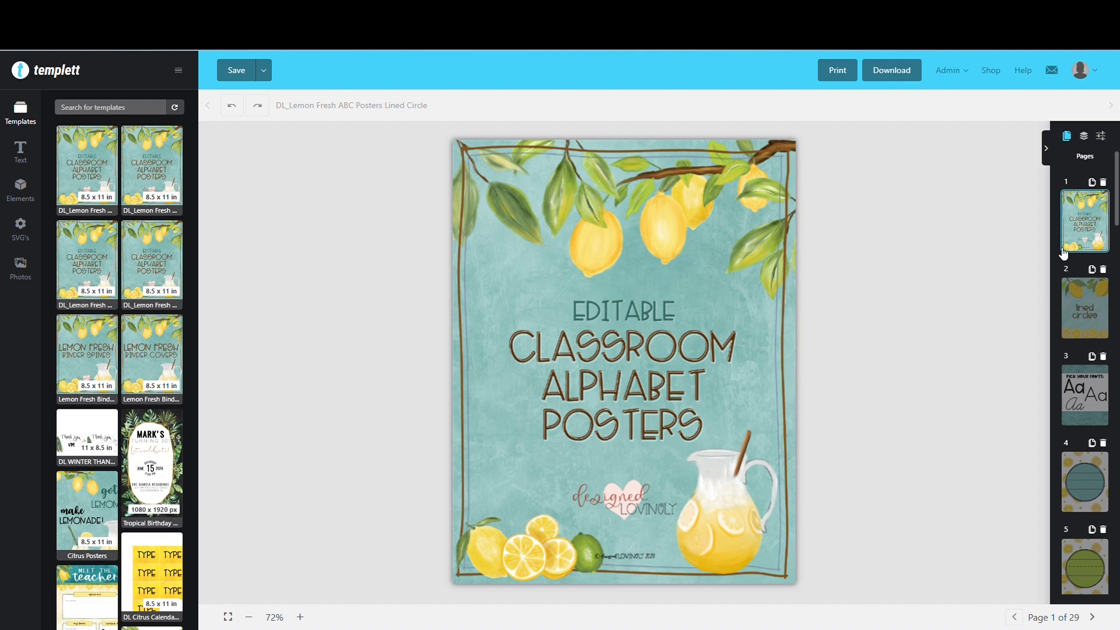
Review page 2 and the font samples on page 3, checking the font list for the cursive Aa
{"action": "left_click", "coordinate": [1086, 306]}
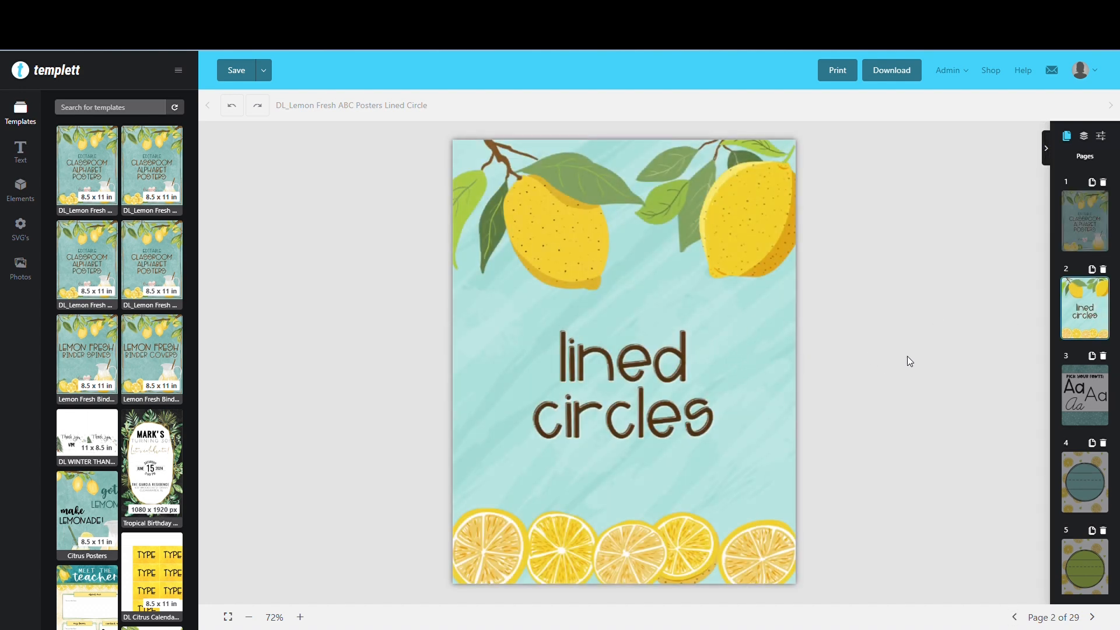
{"action": "left_click", "coordinate": [1084, 393]}
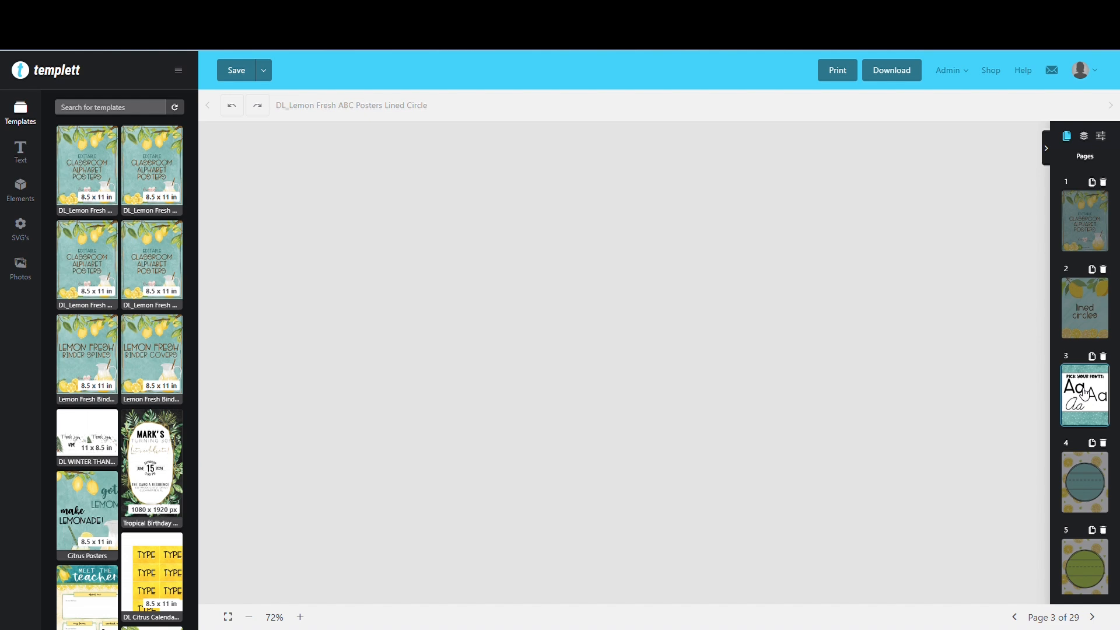
{"action": "left_click", "coordinate": [680, 348]}
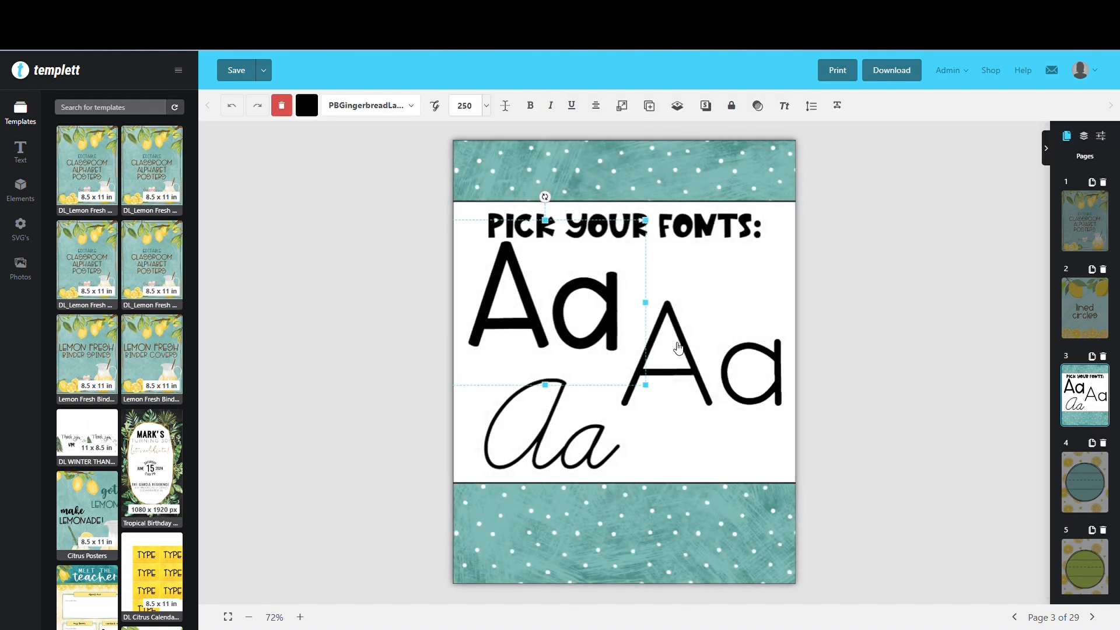
{"action": "left_click", "coordinate": [557, 421]}
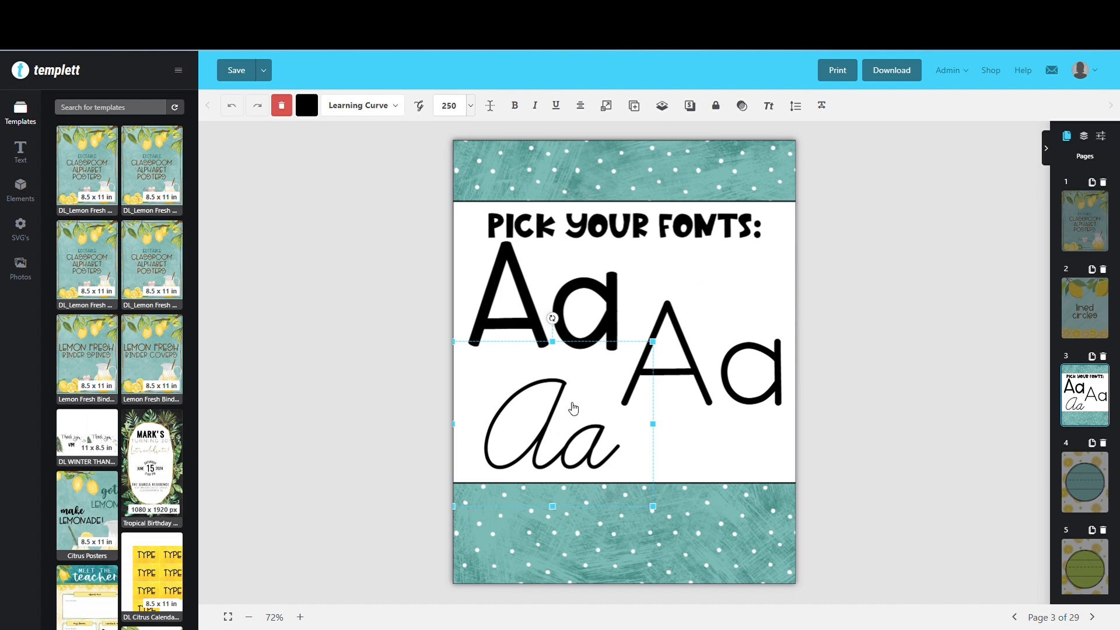
{"action": "left_click", "coordinate": [390, 108]}
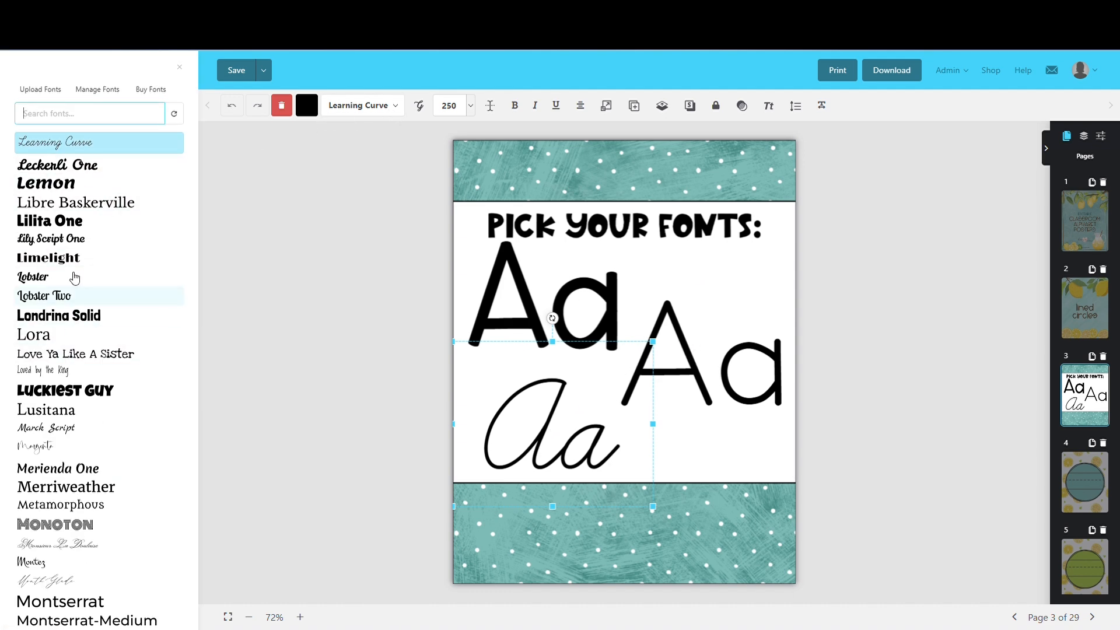
{"action": "left_click", "coordinate": [325, 80]}
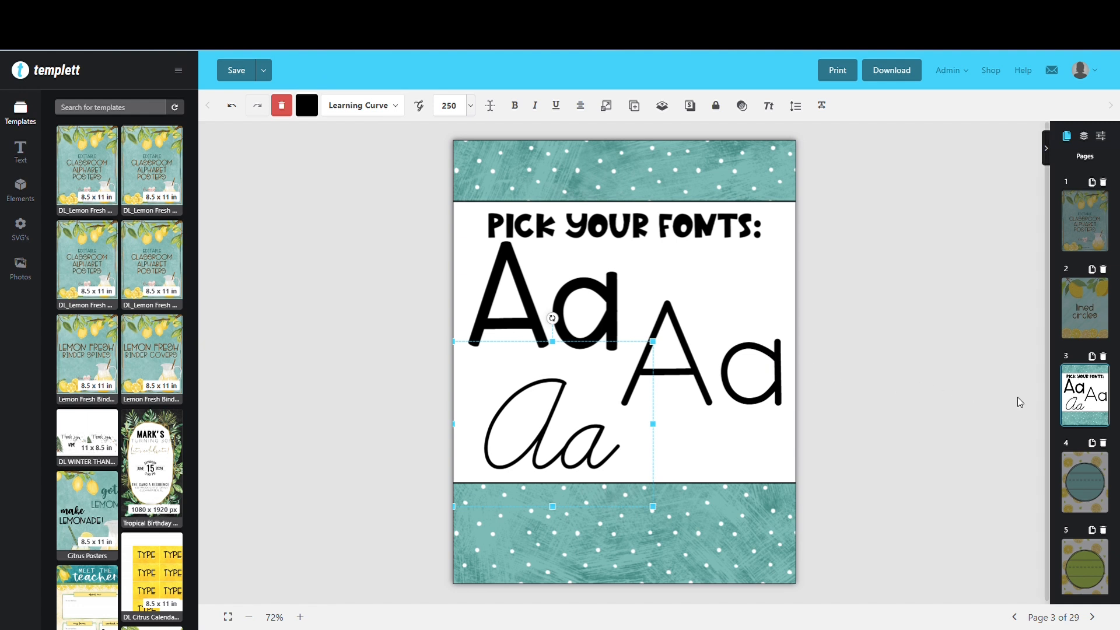
Copy the bold print Aa sample from page 3 and paste it onto the teal lined circle on page 4
{"action": "left_click", "coordinate": [617, 309]}
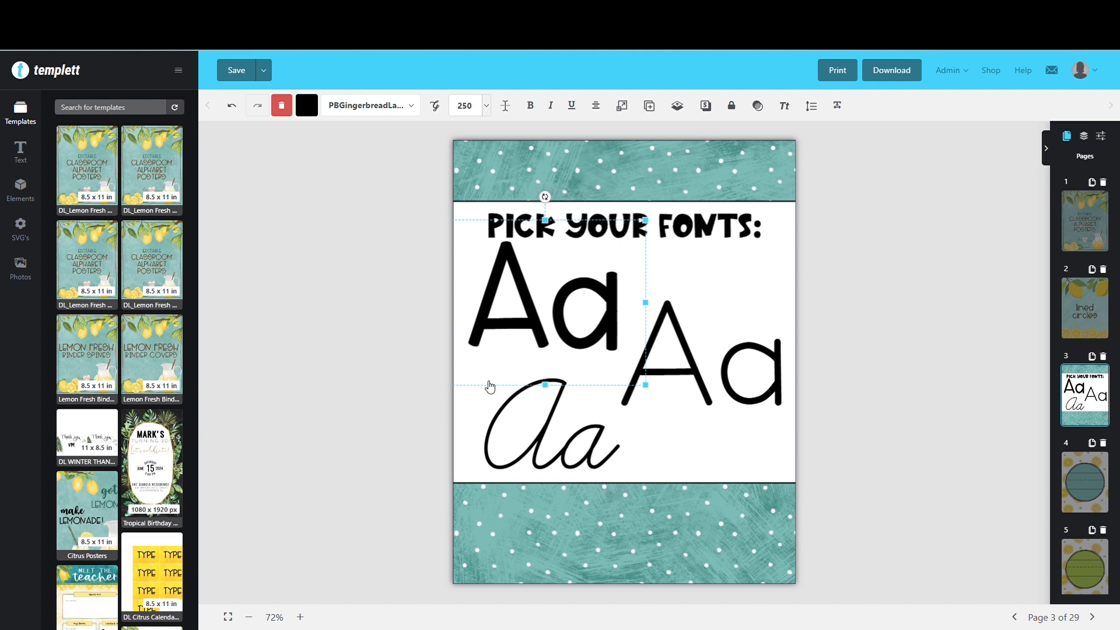
{"action": "right_click", "coordinate": [564, 306]}
{"action": "left_click", "coordinate": [584, 351]}
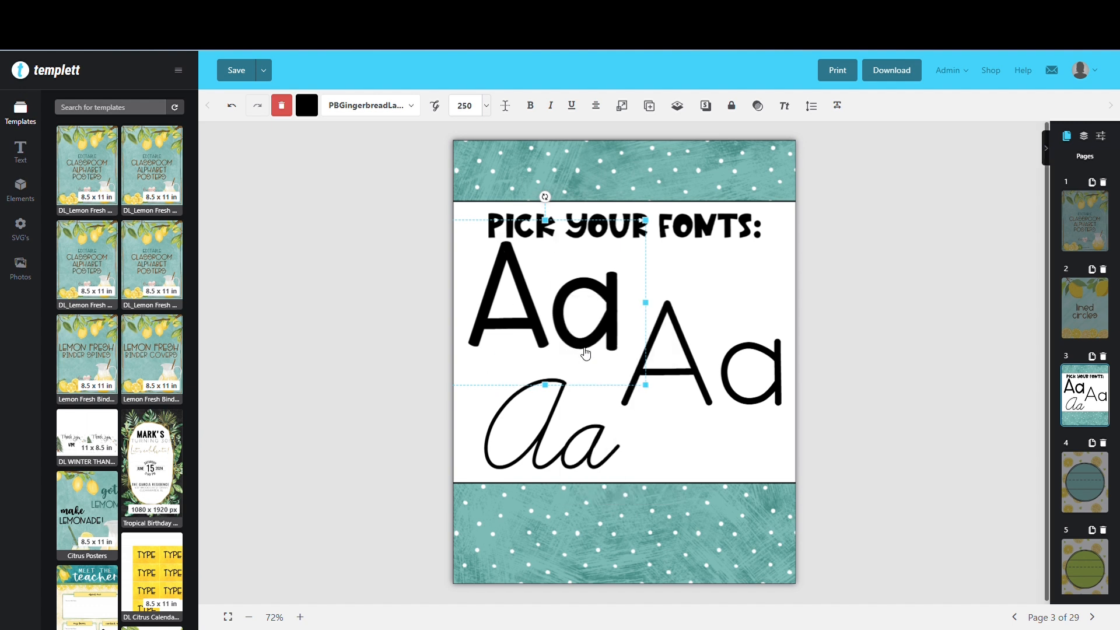
{"action": "left_click", "coordinate": [1077, 477]}
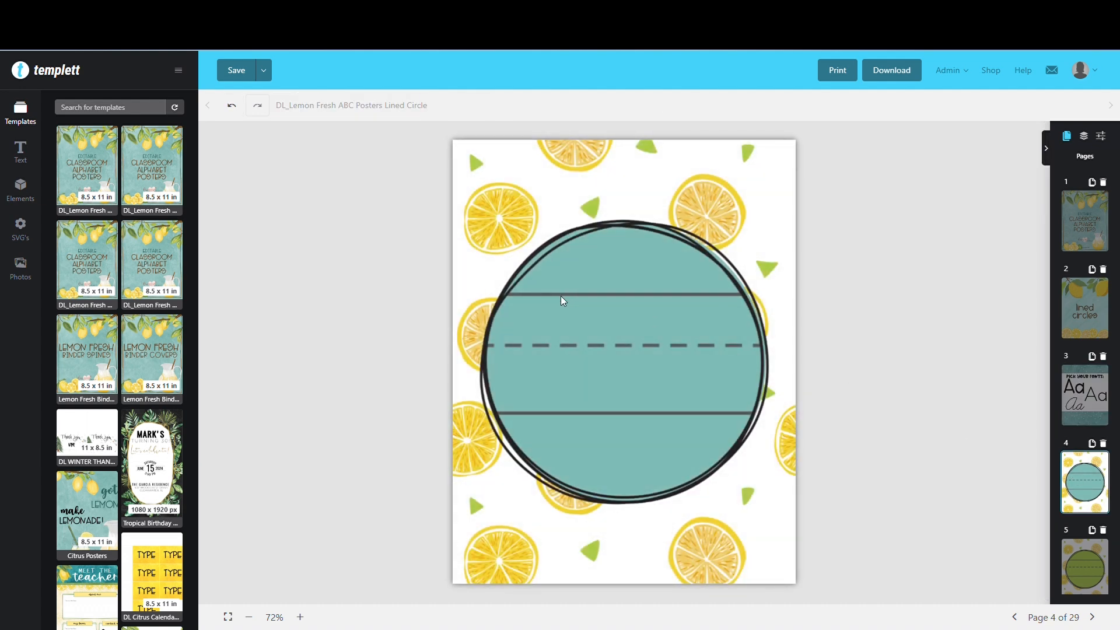
{"action": "right_click", "coordinate": [561, 300]}
{"action": "left_click", "coordinate": [592, 367]}
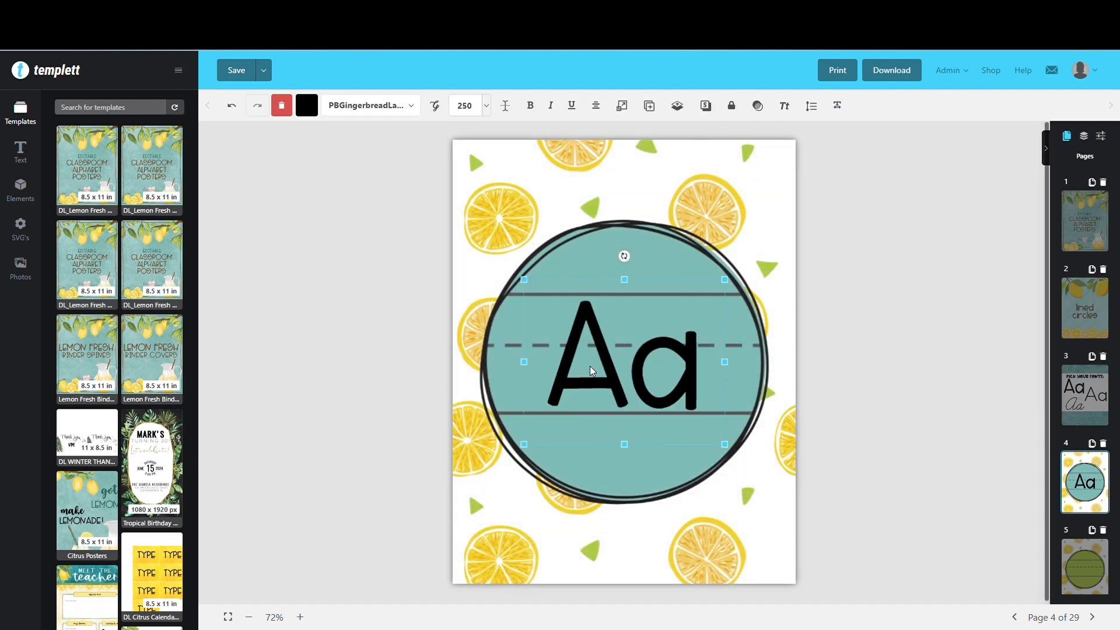
Enlarge the Aa text on page 4 to font size 300 and move it over the writing lines
{"action": "left_click", "coordinate": [467, 112]}
{"action": "type", "text": "3"}
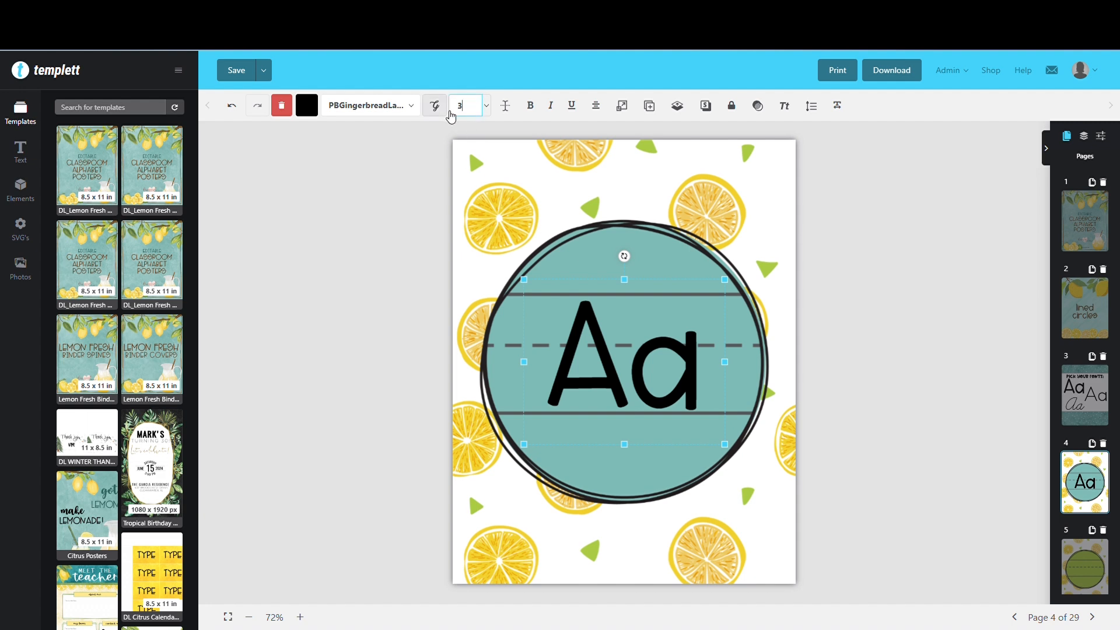
{"action": "type", "text": "00"}
{"action": "key", "text": "Return"}
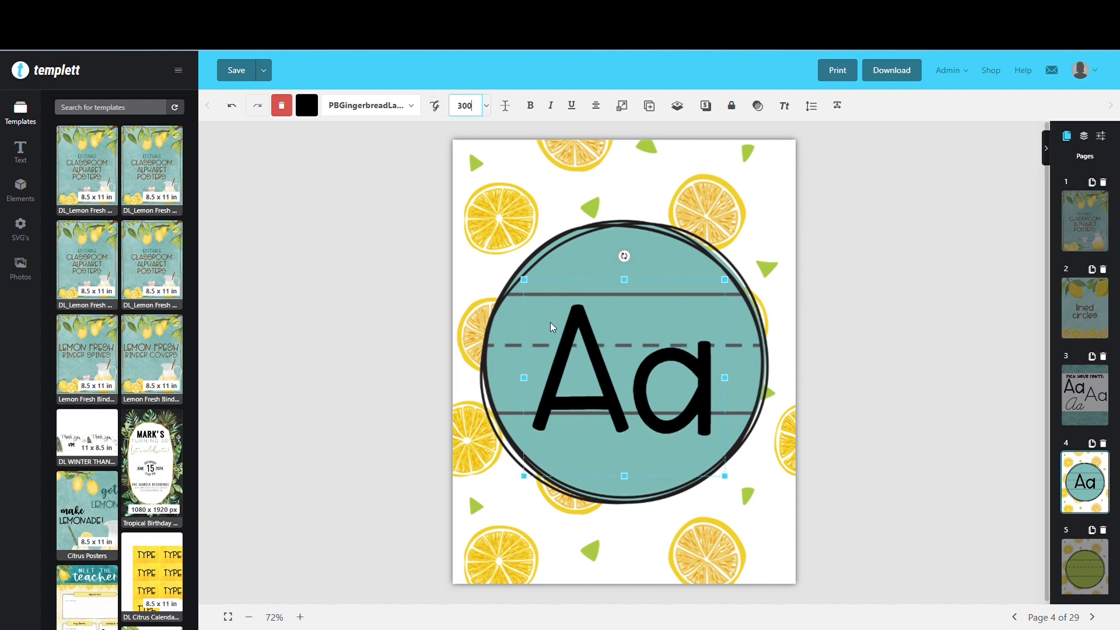
{"action": "mouse_move", "coordinate": [551, 322]}
{"action": "left_mouse_down"}
{"action": "mouse_move", "coordinate": [571, 330]}
{"action": "mouse_move", "coordinate": [568, 320]}
{"action": "left_mouse_up"}
Set the Aa text on page 4 to font size 275 and align it between the solid writing lines
{"action": "left_click", "coordinate": [466, 107]}
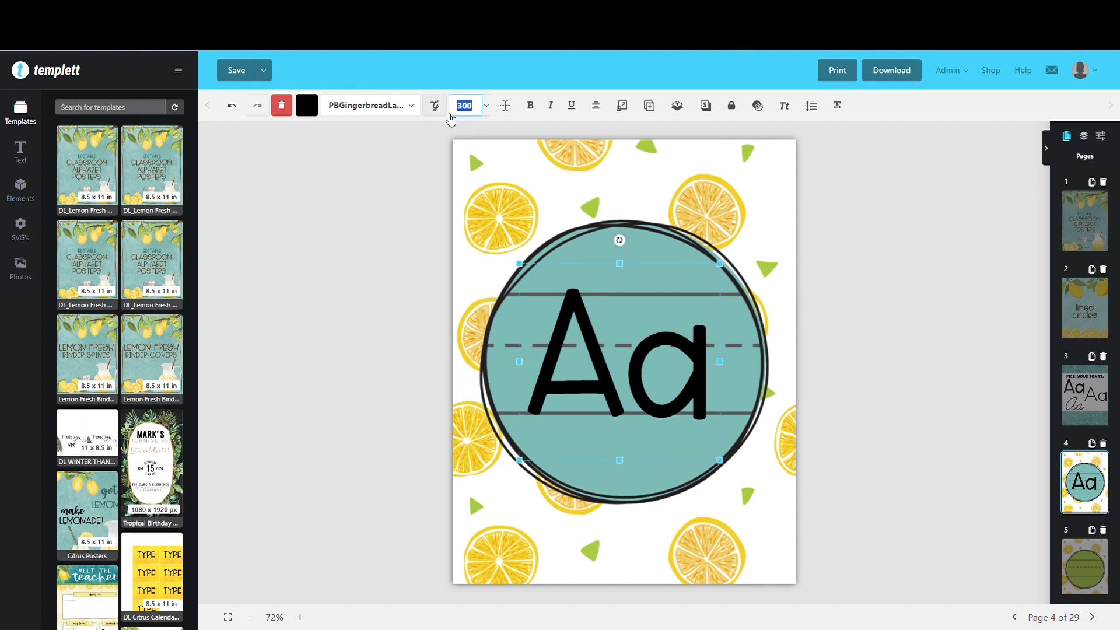
{"action": "type", "text": "275"}
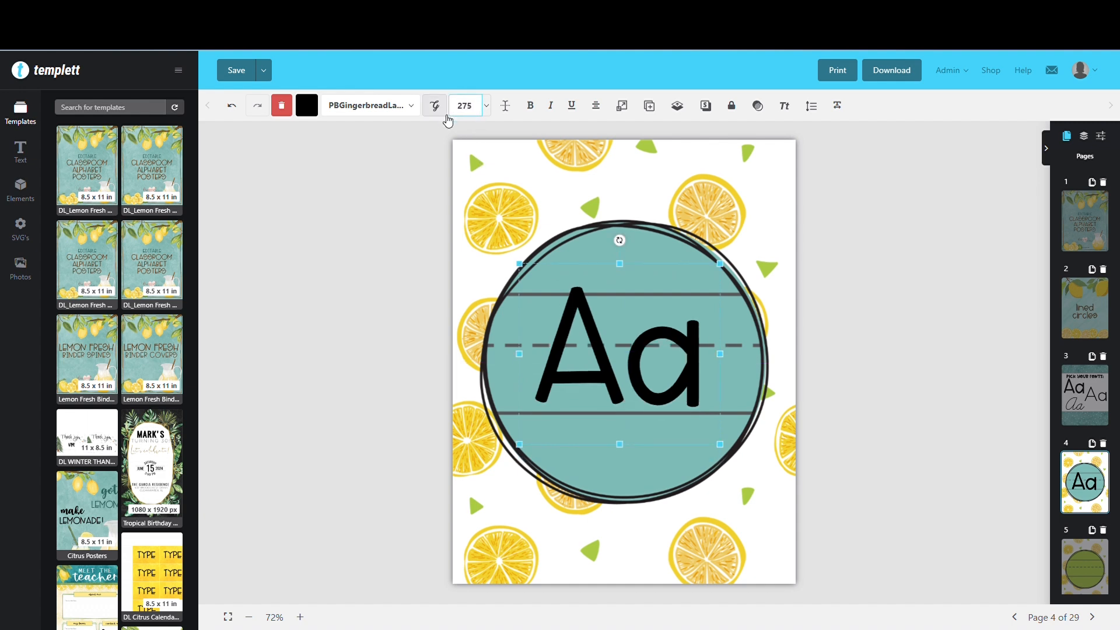
{"action": "left_click_drag", "start_coordinate": [579, 311], "coordinate": [577, 306]}
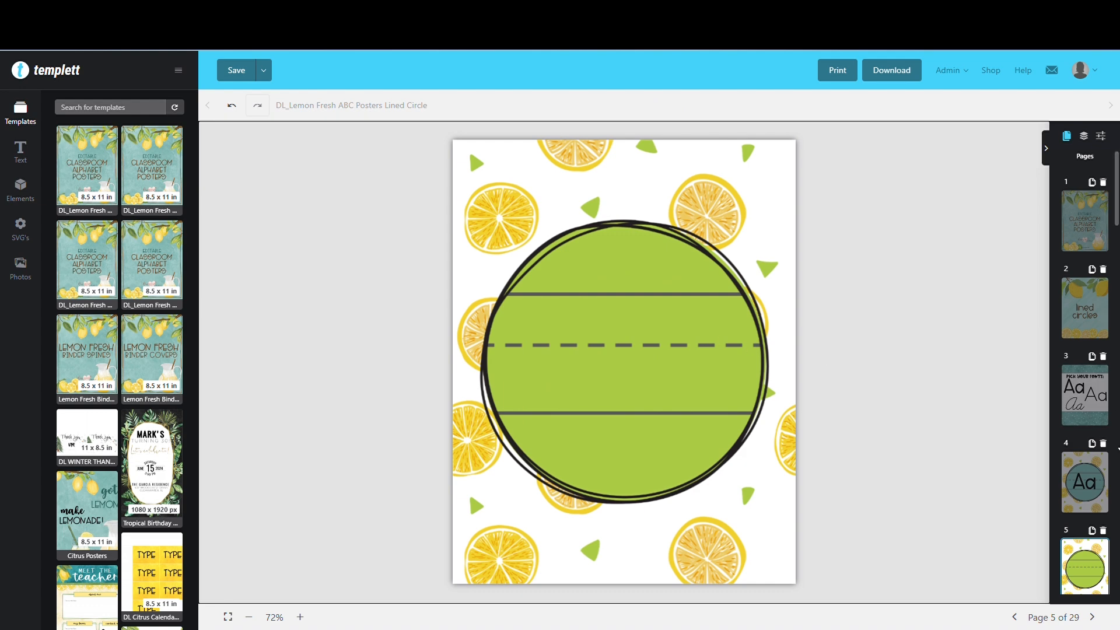
Copy the resized Aa text from the teal circle on page 4
{"action": "left_click", "coordinate": [1068, 489]}
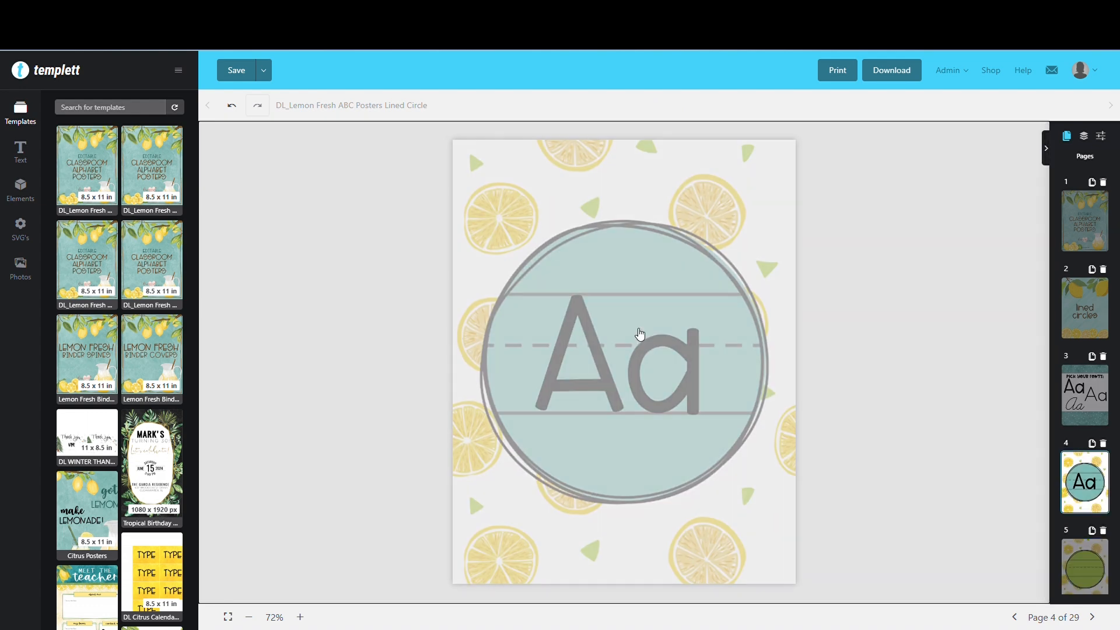
{"action": "left_click", "coordinate": [650, 357]}
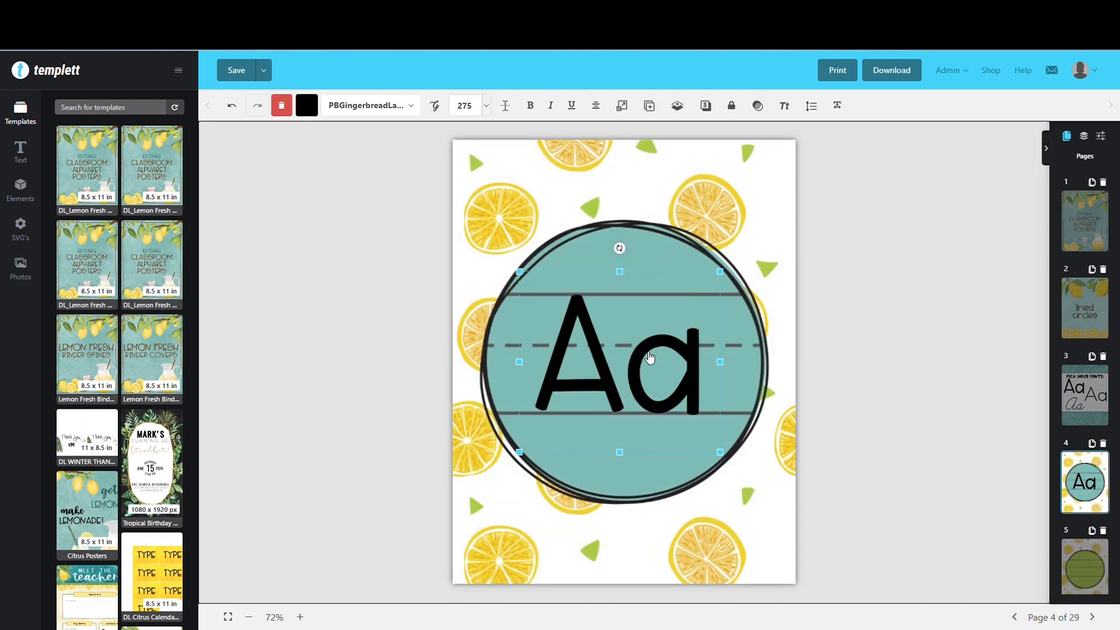
{"action": "right_click", "coordinate": [650, 357]}
{"action": "left_click", "coordinate": [679, 405]}
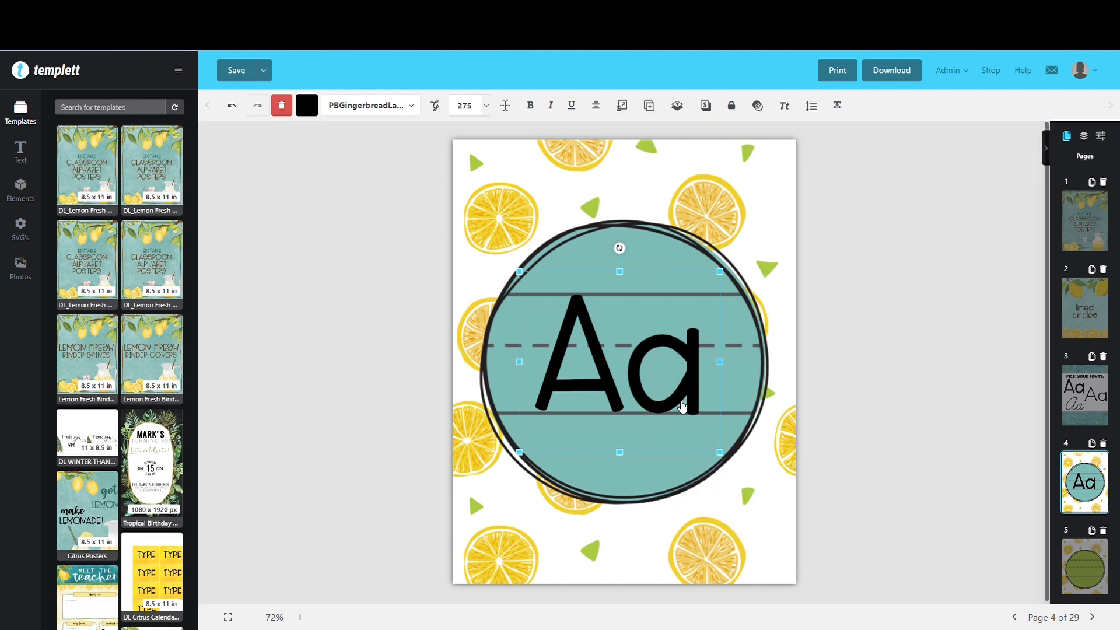
Paste the copied letters onto the green lined circle on page 5 and change the text to Bb
{"action": "left_click", "coordinate": [1082, 543]}
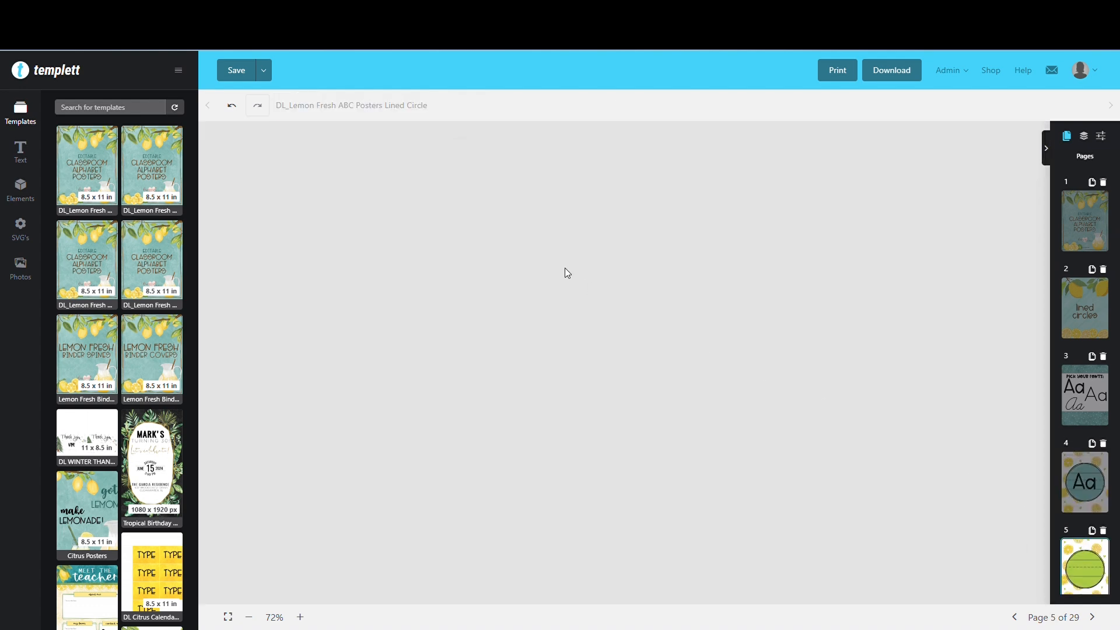
{"action": "right_click", "coordinate": [559, 289]}
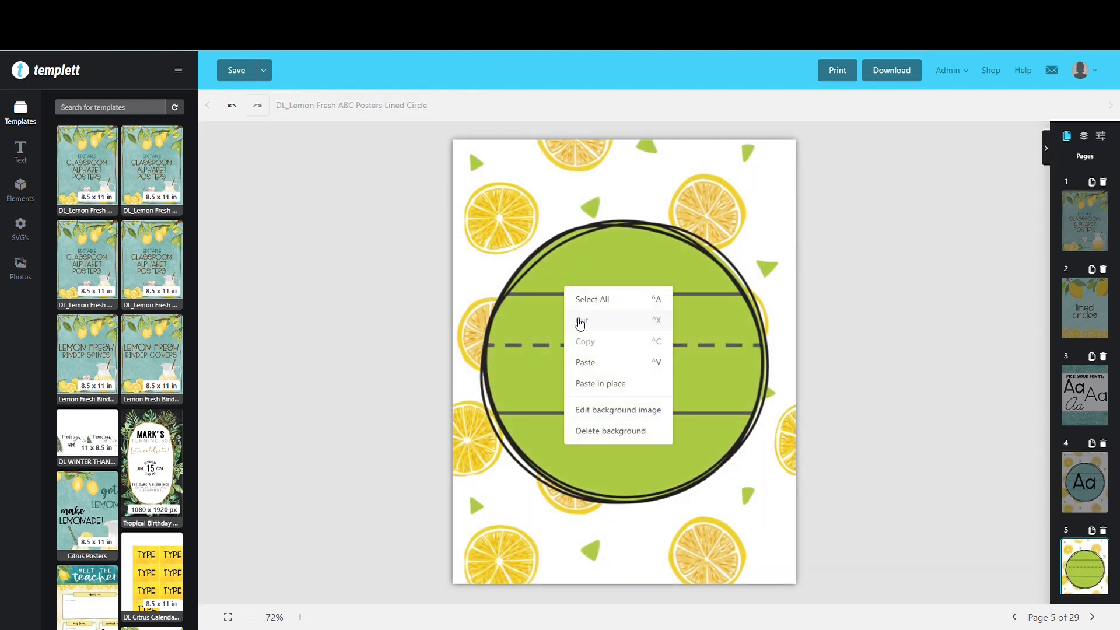
{"action": "left_click", "coordinate": [586, 358]}
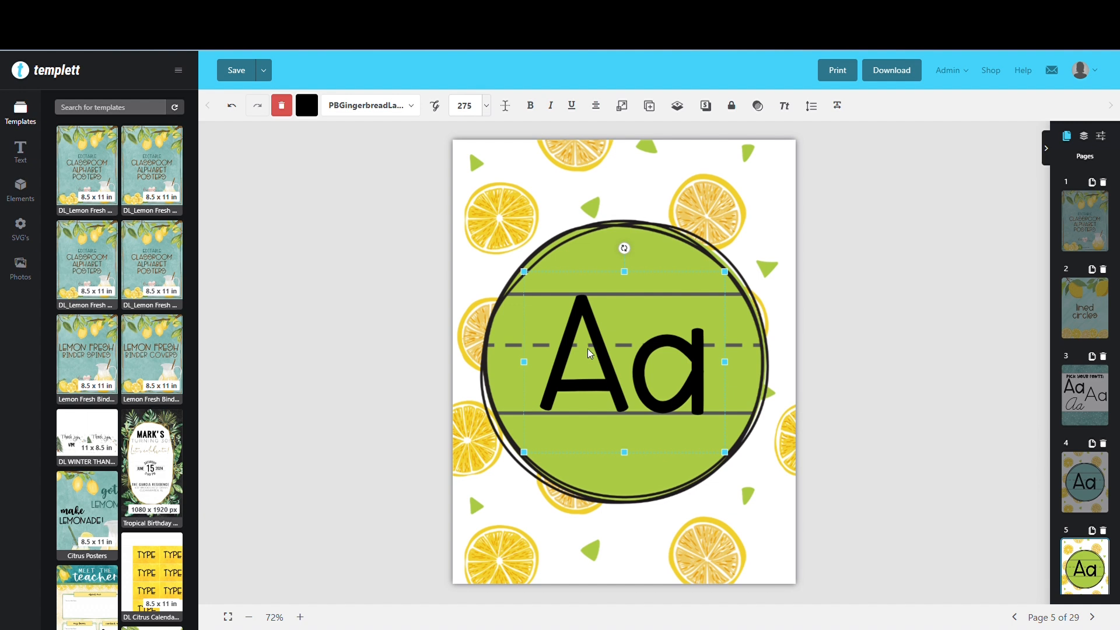
{"action": "double_click", "coordinate": [592, 354]}
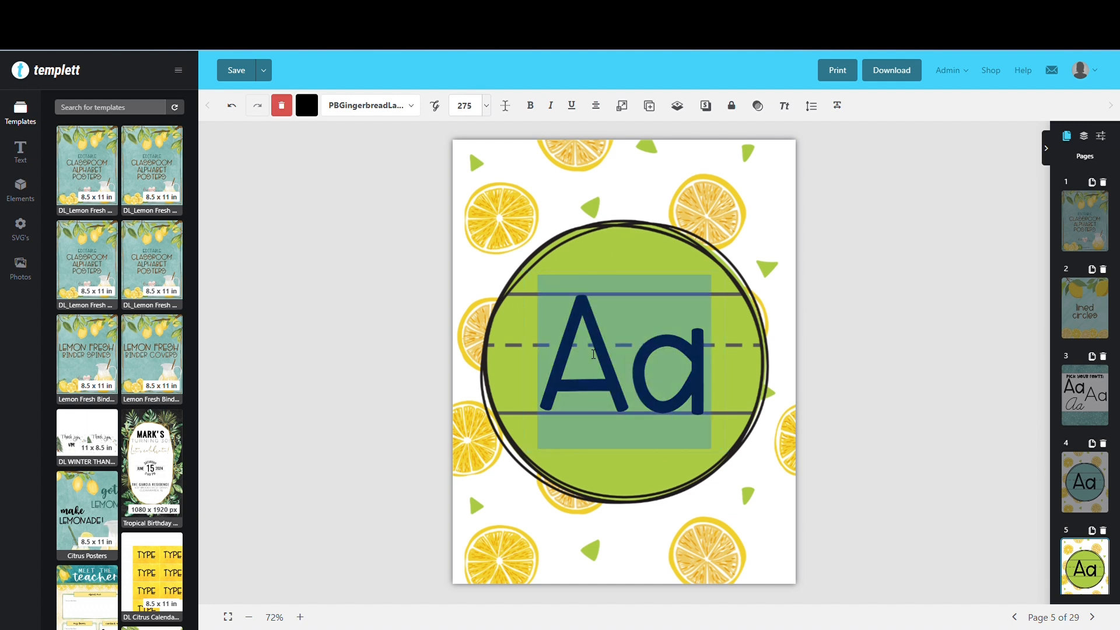
{"action": "type", "text": "Bb"}
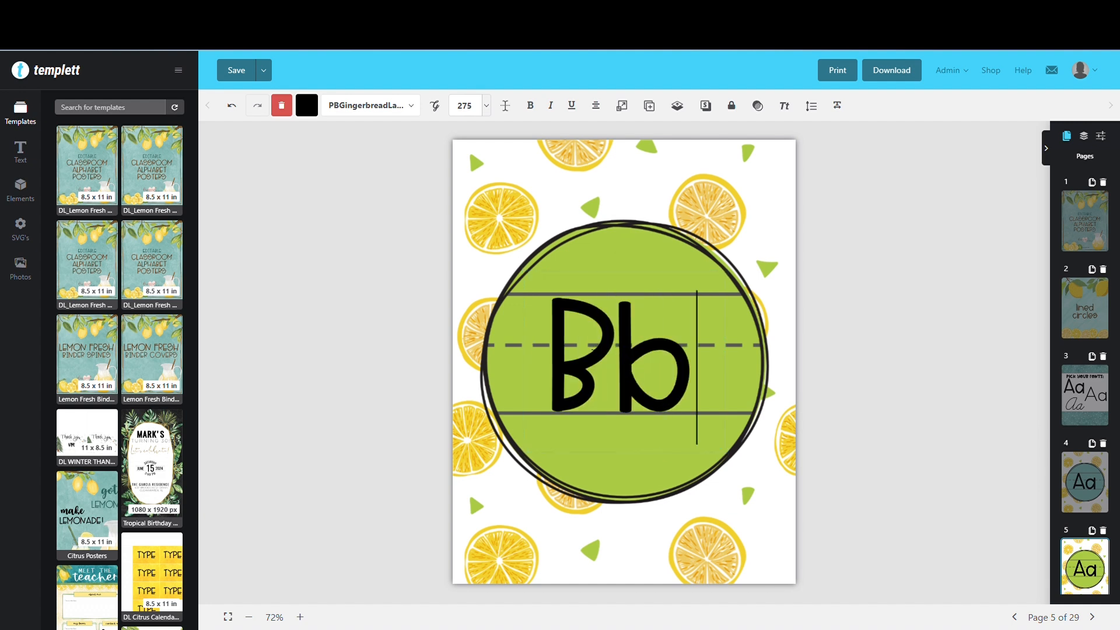
{"action": "left_click", "coordinate": [1045, 536]}
Paste the copied letters onto the yellow lined circle on page 6 and change the text to Cc
{"action": "scroll", "coordinate": [1085, 525], "scroll_direction": "down", "scroll_amount": 3}
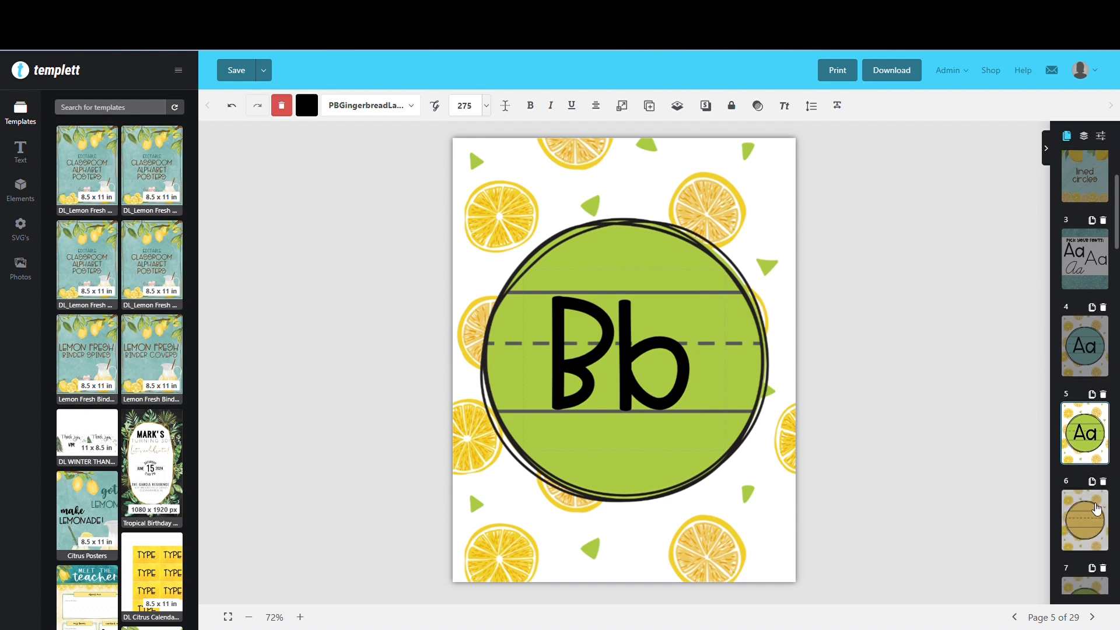
{"action": "left_click", "coordinate": [1096, 509]}
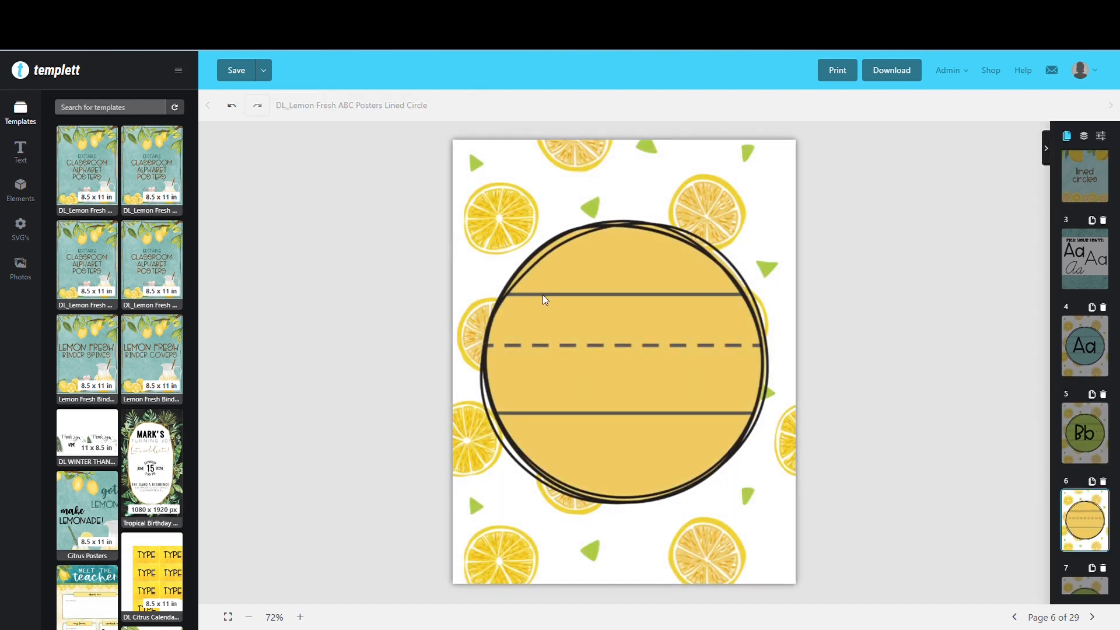
{"action": "right_click", "coordinate": [547, 294]}
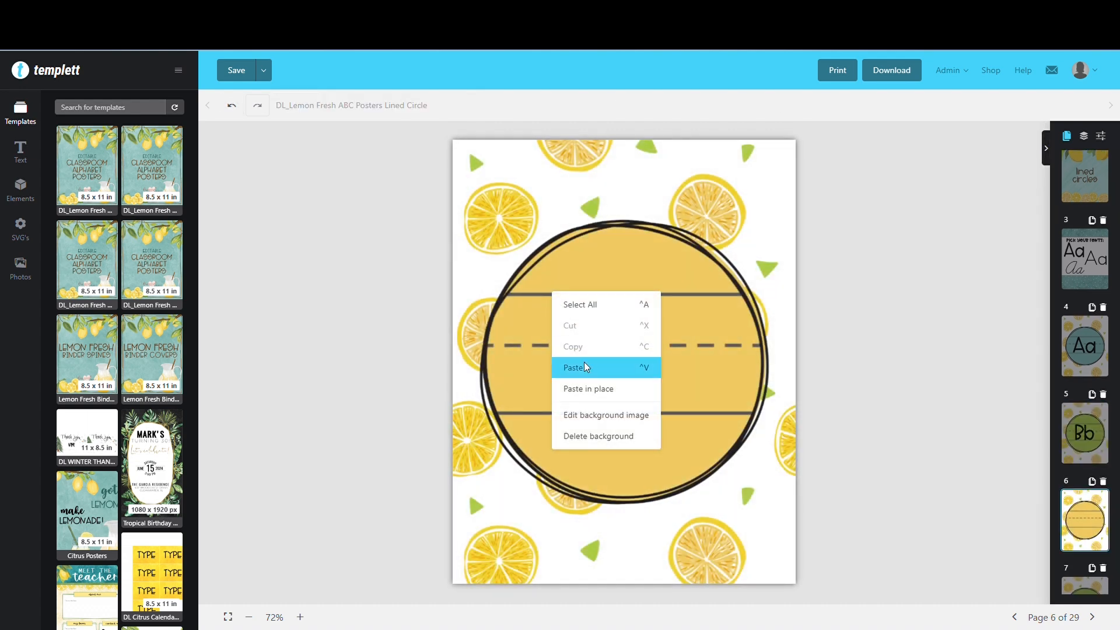
{"action": "left_click", "coordinate": [583, 364]}
{"action": "double_click", "coordinate": [597, 361]}
{"action": "type", "text": "Cc"}
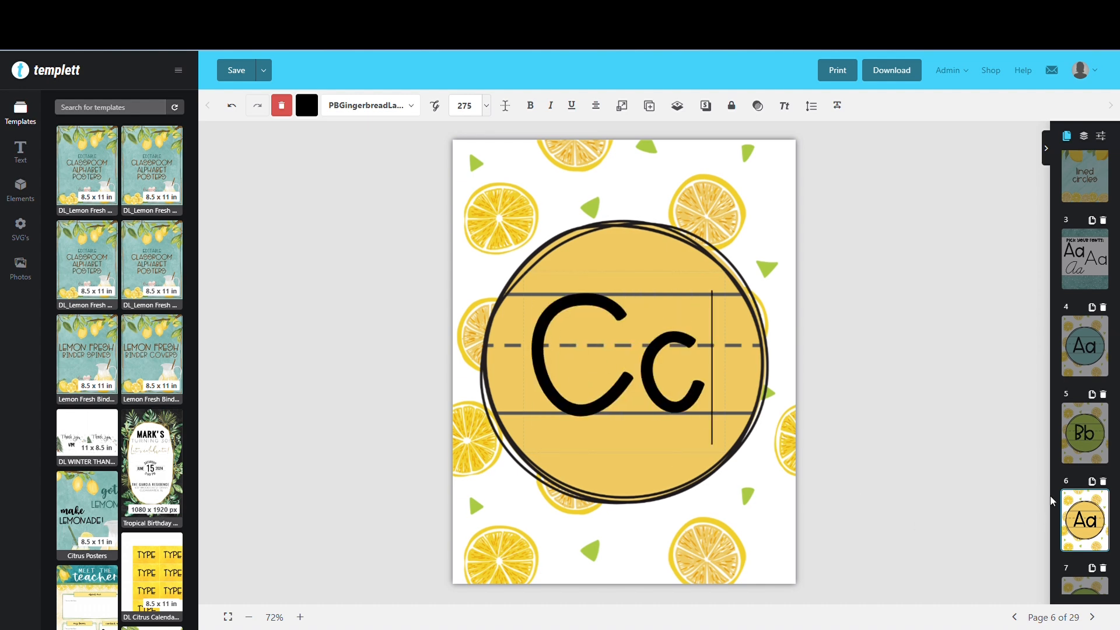
Paste the copied letters onto the green lined circle on page 7 and change the text to Dd
{"action": "scroll", "coordinate": [1053, 502], "scroll_direction": "down", "scroll_amount": 3}
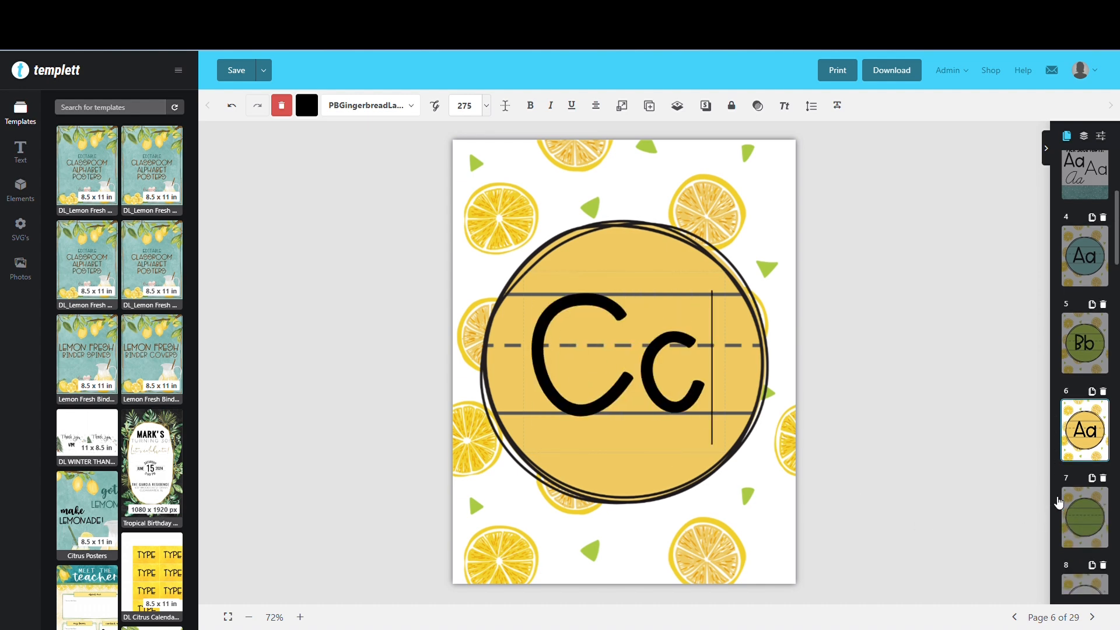
{"action": "left_click", "coordinate": [1093, 480]}
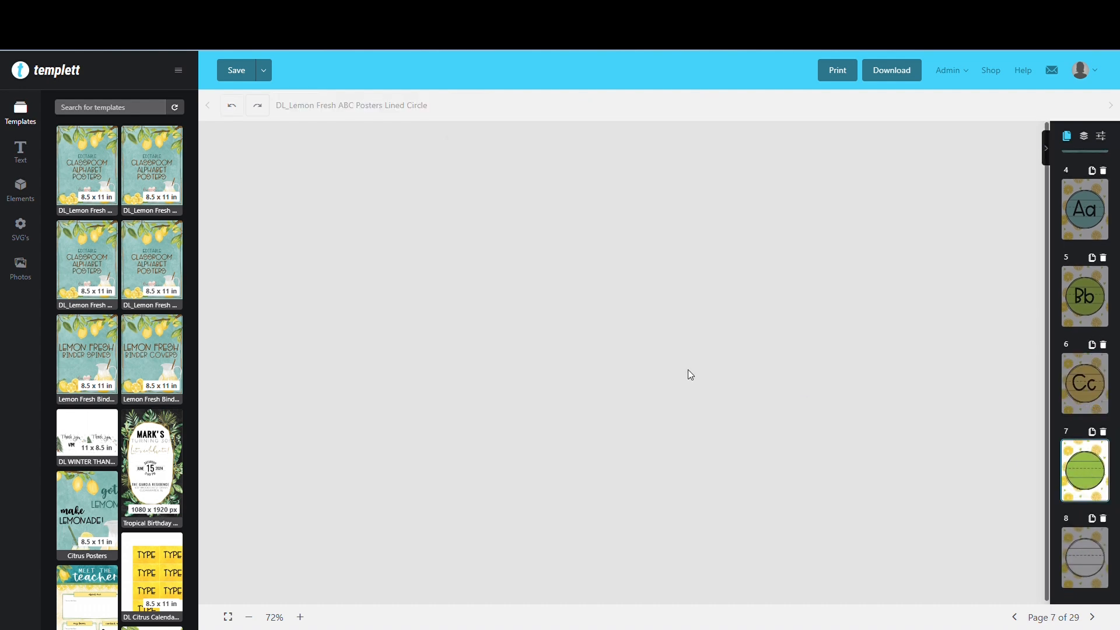
{"action": "right_click", "coordinate": [565, 299]}
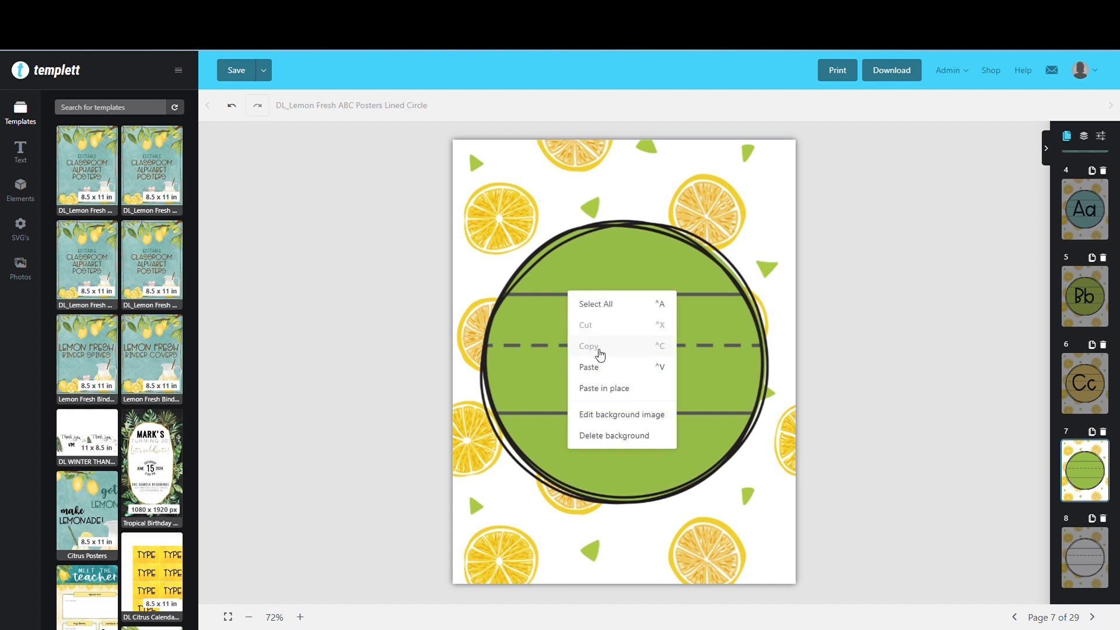
{"action": "left_click", "coordinate": [599, 365]}
{"action": "double_click", "coordinate": [610, 346]}
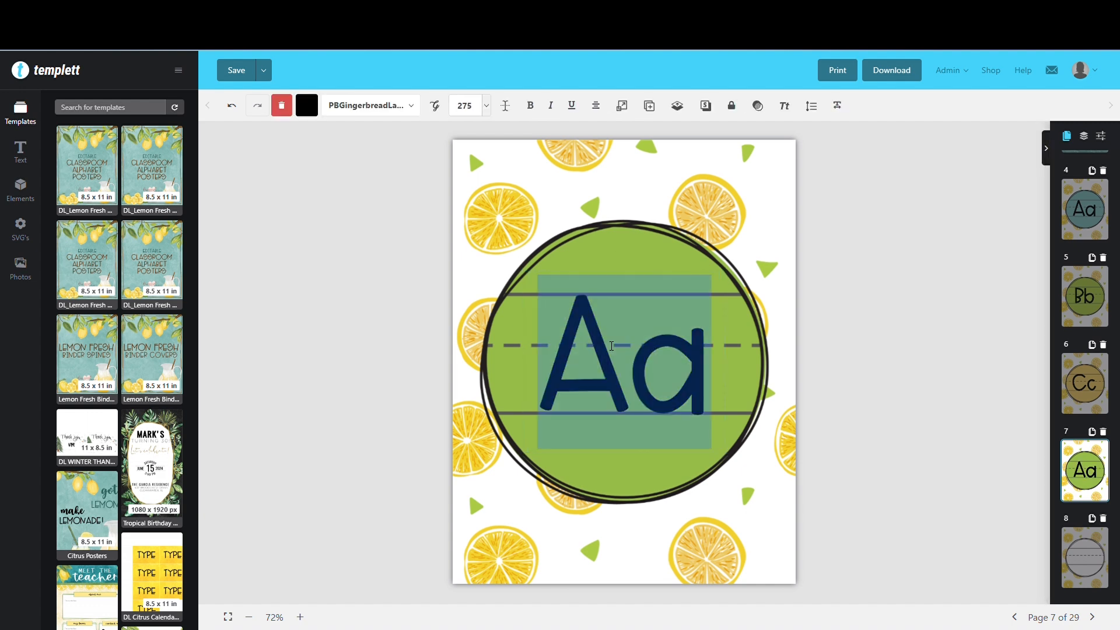
{"action": "type", "text": "Ff"}
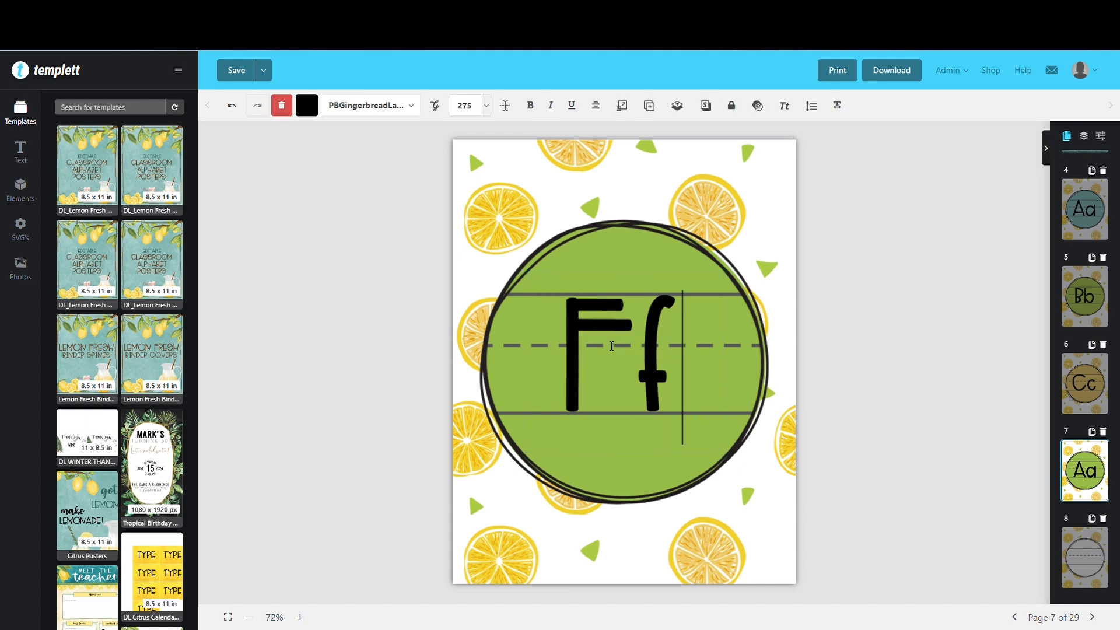
{"action": "key", "text": "BackSpace"}
{"action": "key", "text": "BackSpace"}
{"action": "type", "text": "Dd"}
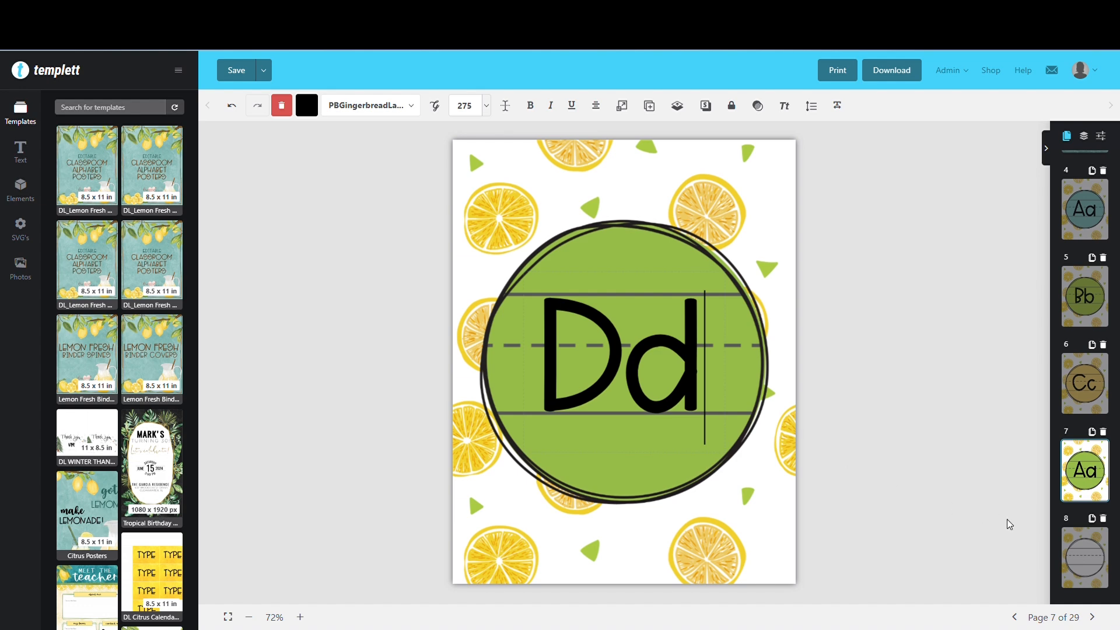
Paste the copied letters onto the white lined circle on page 8 and change the text to Ee
{"action": "left_click", "coordinate": [1085, 555]}
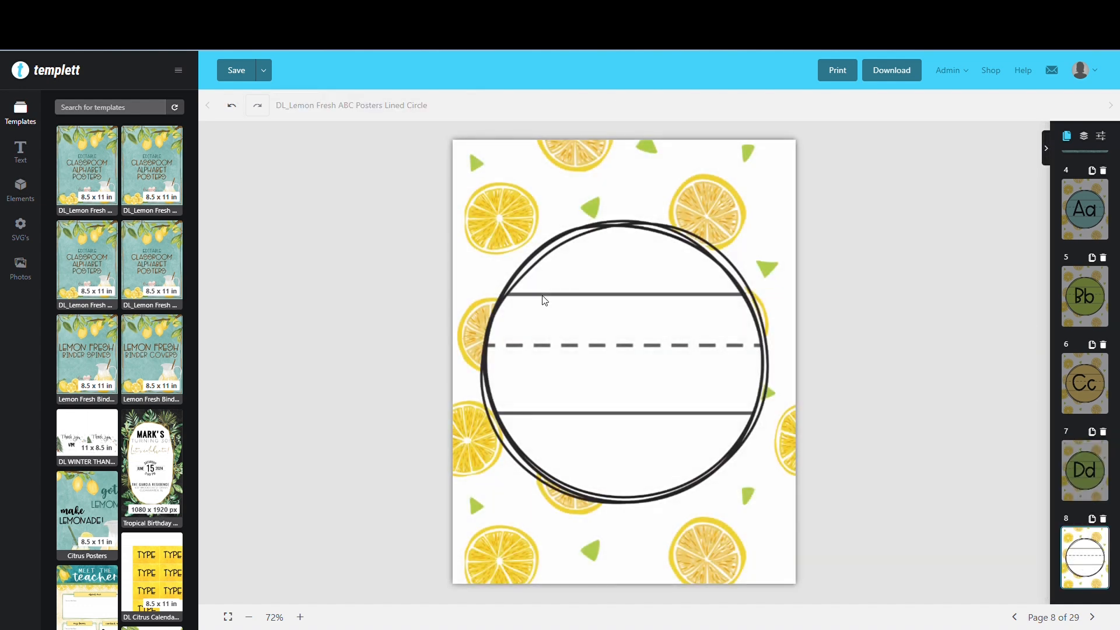
{"action": "right_click", "coordinate": [549, 299]}
{"action": "left_click", "coordinate": [570, 369]}
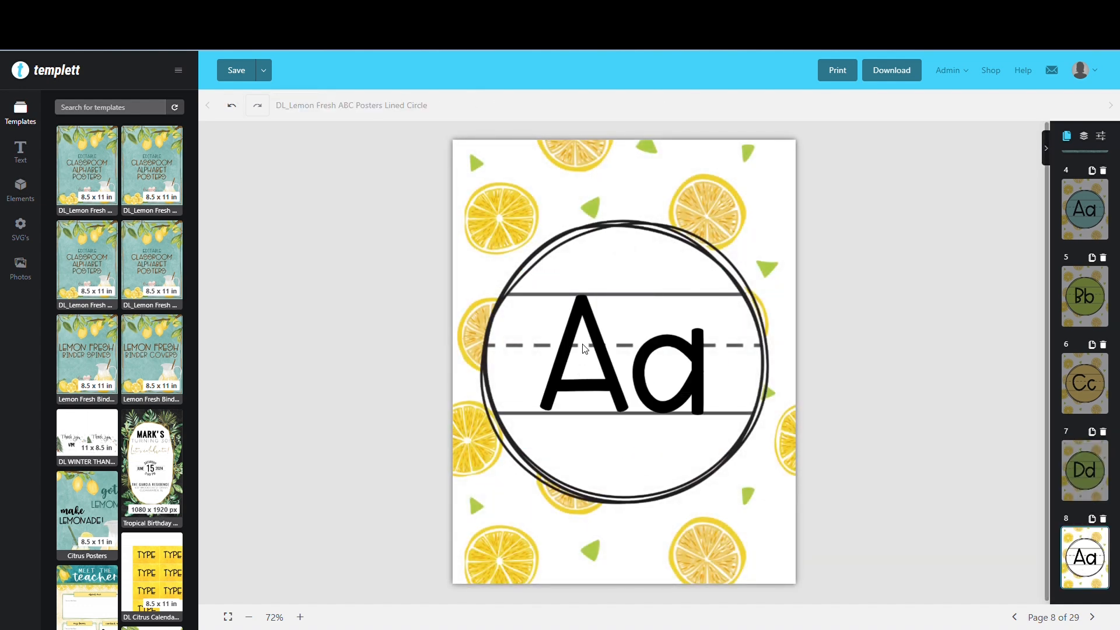
{"action": "left_click", "coordinate": [592, 351]}
{"action": "double_click", "coordinate": [597, 352]}
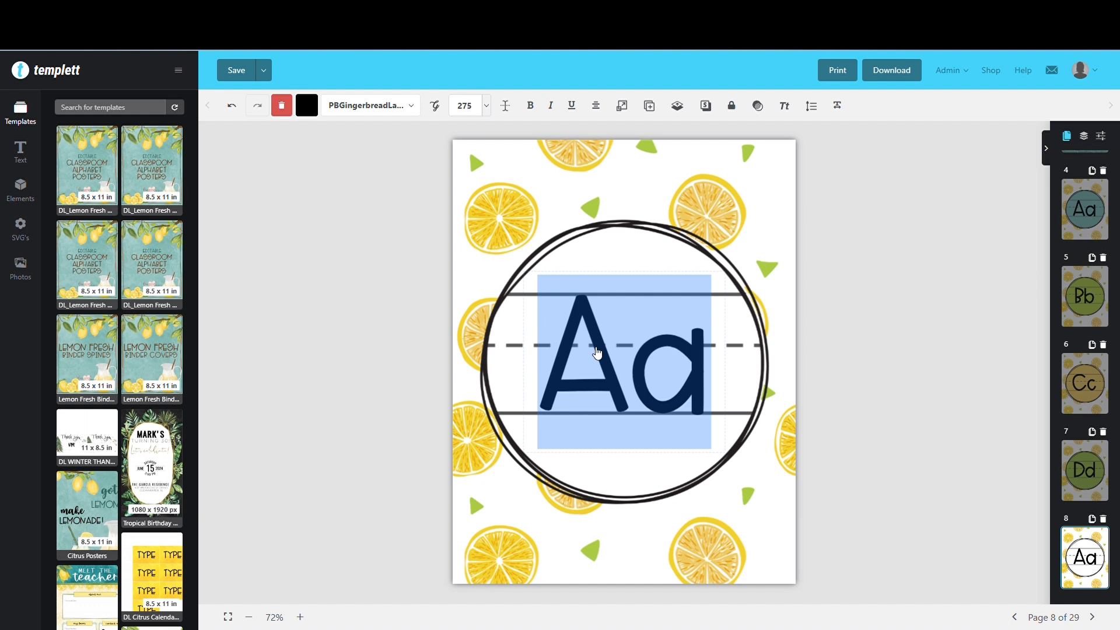
{"action": "type", "text": "Ee"}
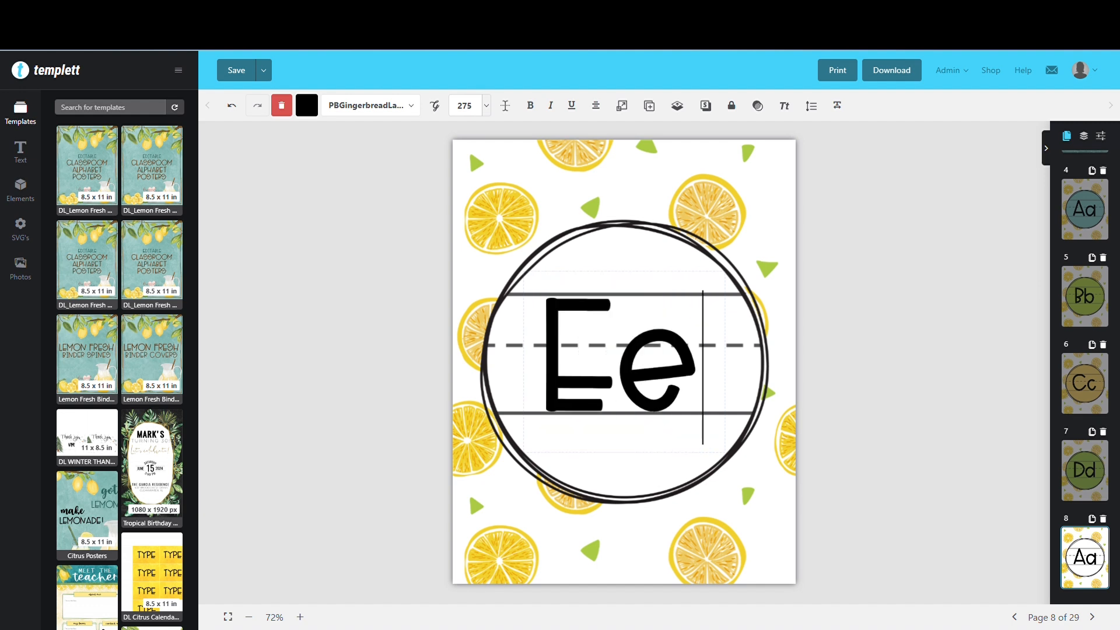
{"action": "left_click", "coordinate": [602, 505]}
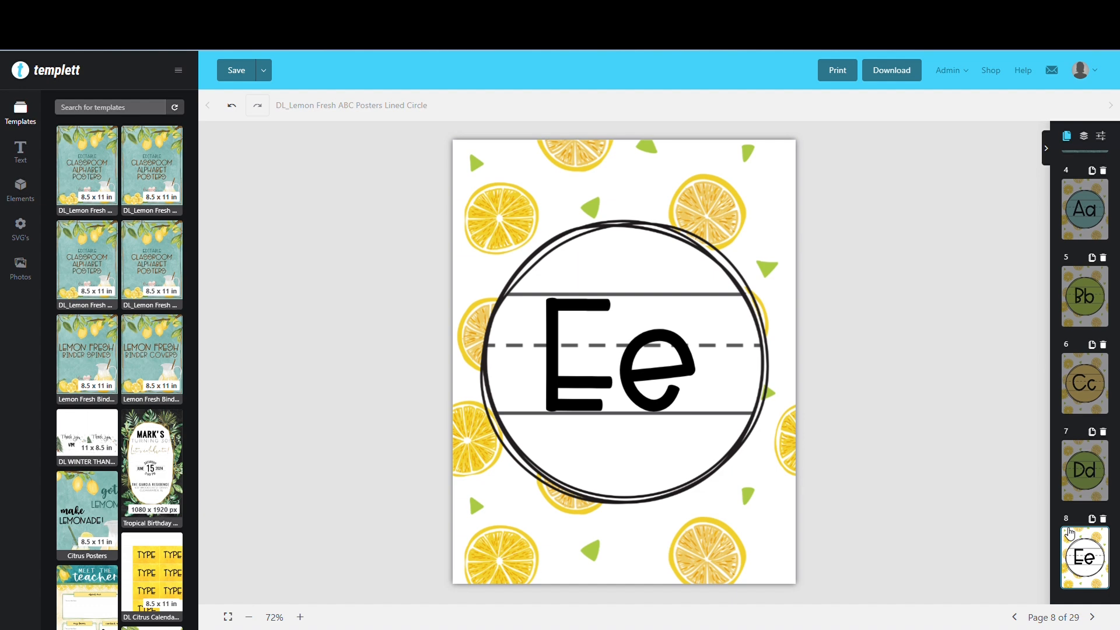
Delete the Ee letters from page 8 and the Cc letters from page 6
{"action": "left_click", "coordinate": [707, 449]}
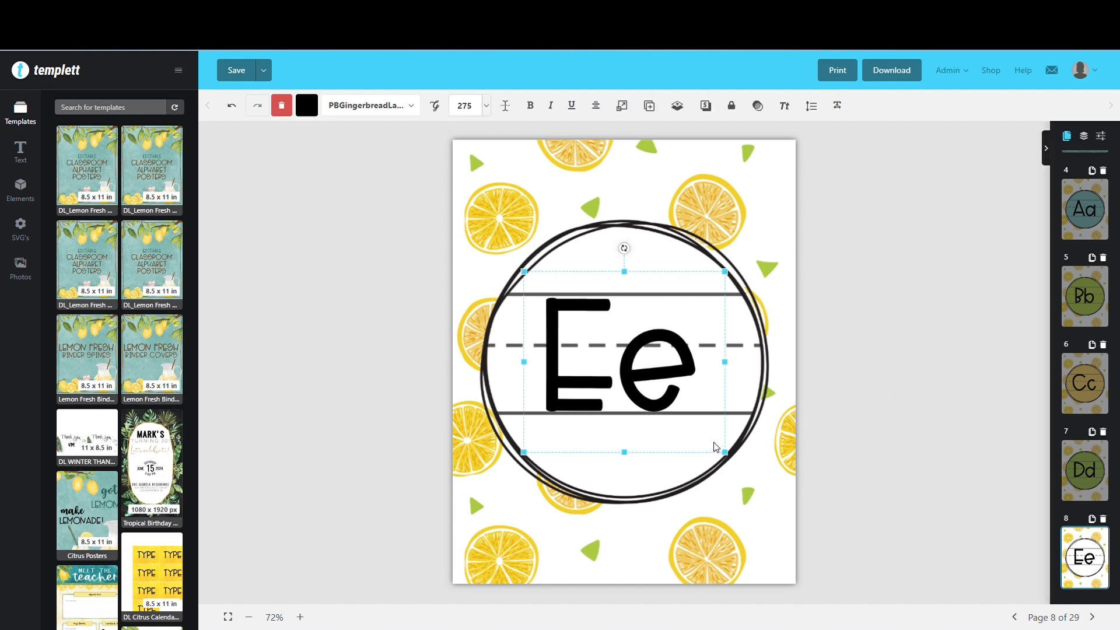
{"action": "key", "text": "Delete"}
{"action": "left_click", "coordinate": [1085, 470]}
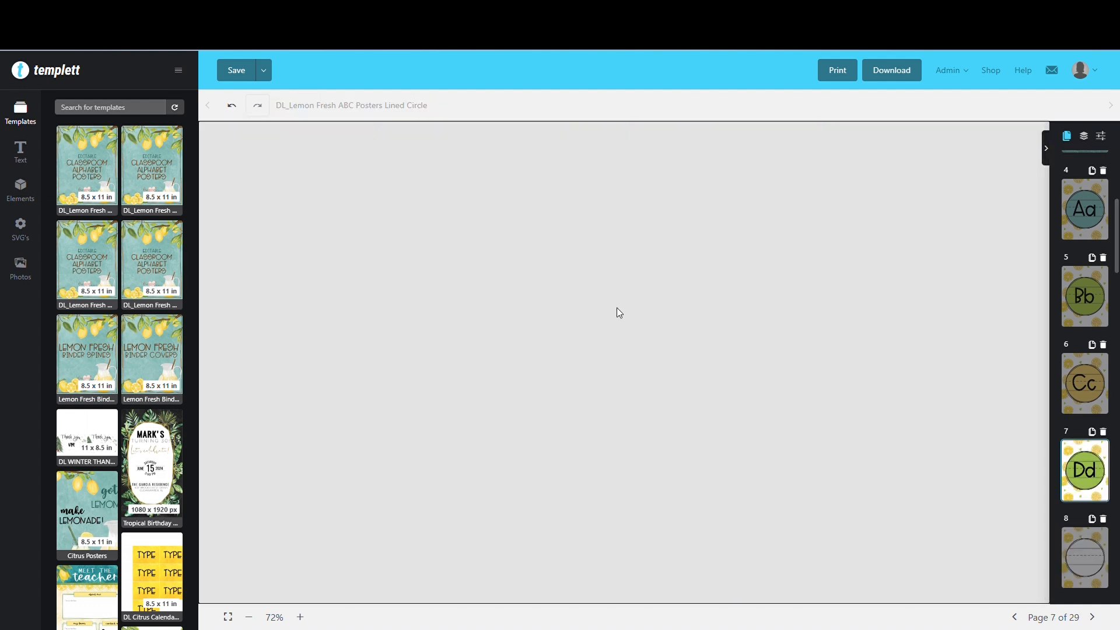
{"action": "left_click", "coordinate": [696, 424]}
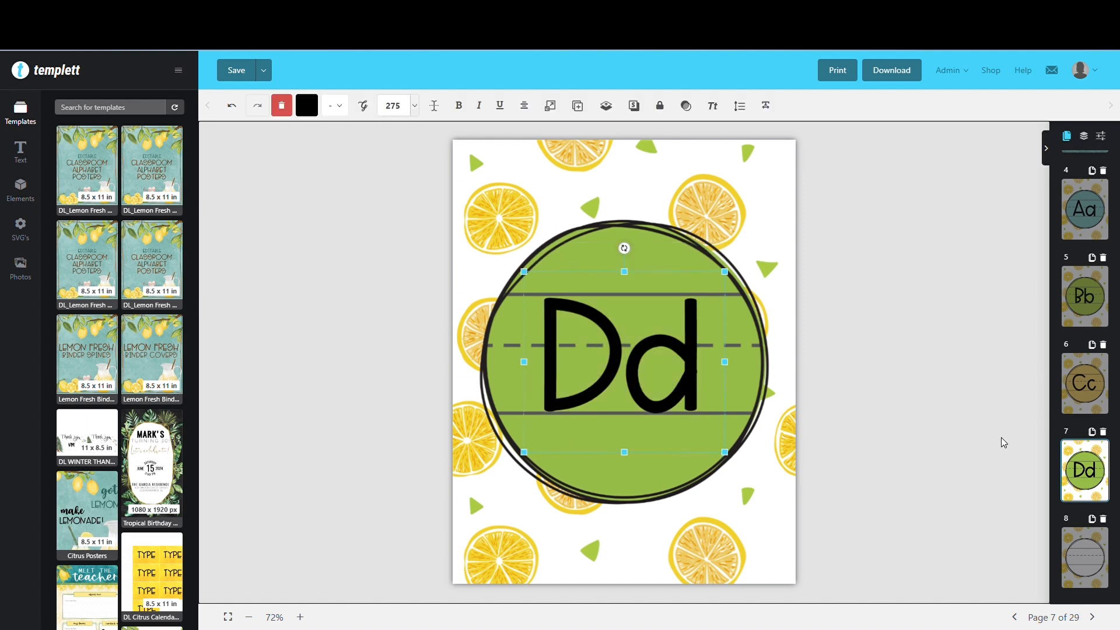
{"action": "left_click", "coordinate": [1085, 383]}
{"action": "left_click", "coordinate": [619, 373]}
{"action": "key", "text": "Delete"}
Delete the Bb letters from page 5 and the Dd letters from page 7
{"action": "left_click", "coordinate": [1084, 471]}
{"action": "left_click", "coordinate": [1084, 296]}
{"action": "left_click", "coordinate": [619, 373]}
{"action": "key", "text": "Delete"}
{"action": "left_click", "coordinate": [1084, 209]}
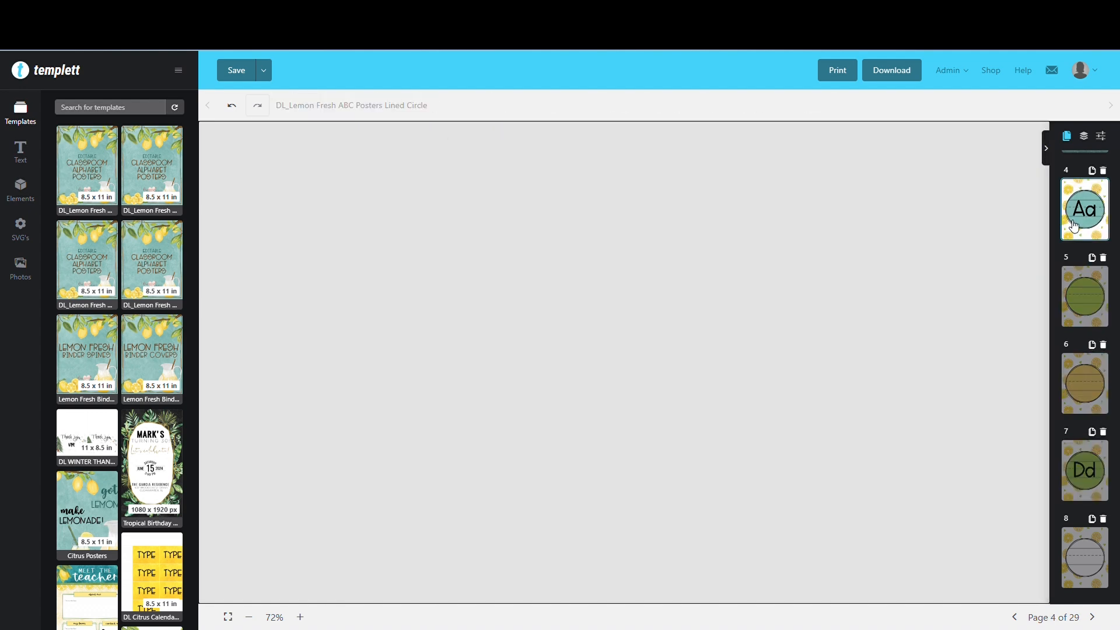
{"action": "left_click", "coordinate": [1077, 465]}
{"action": "left_click", "coordinate": [619, 374]}
{"action": "key", "text": "Delete"}
Try the Patrick Hand, Reenie Beanie and Schoolbell fonts on the Aa text on page 4
{"action": "left_click", "coordinate": [1085, 209]}
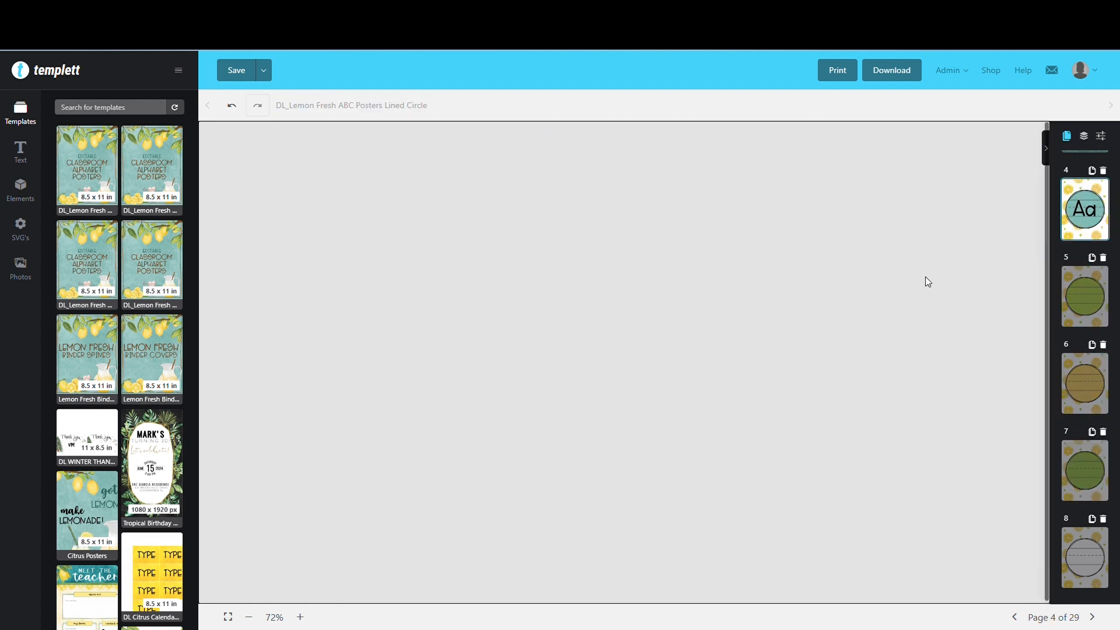
{"action": "left_click", "coordinate": [599, 392]}
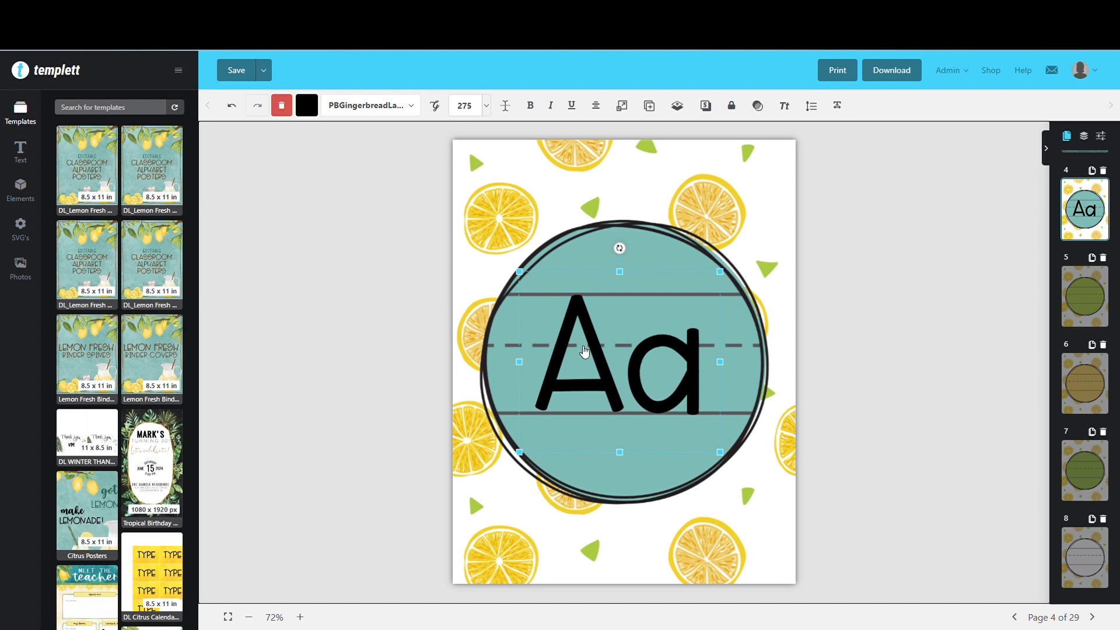
{"action": "left_click", "coordinate": [397, 111]}
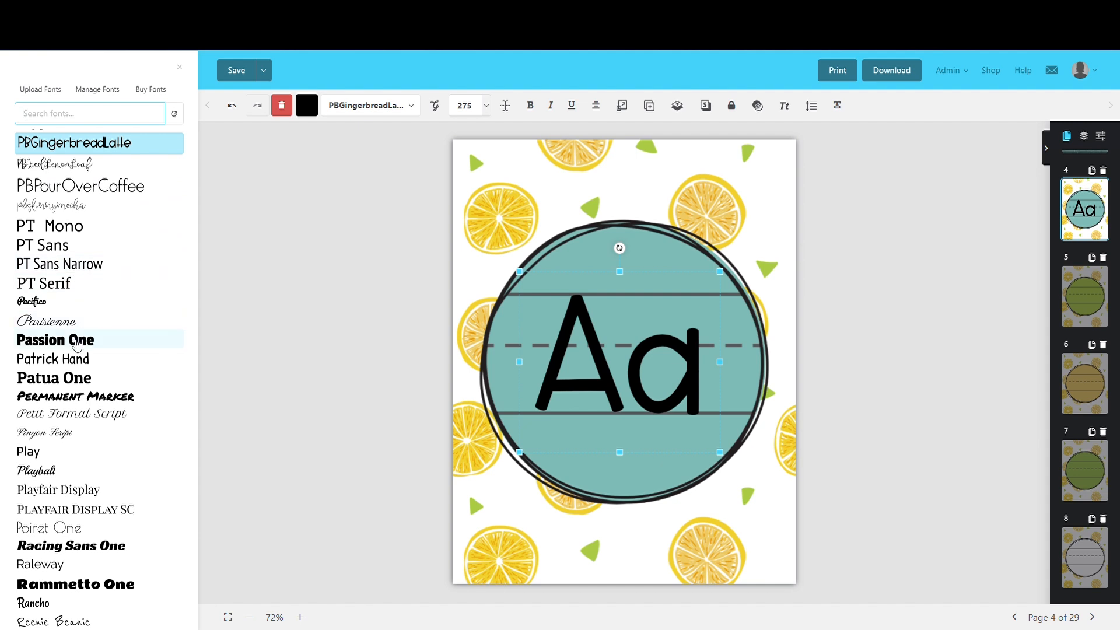
{"action": "left_click", "coordinate": [77, 360]}
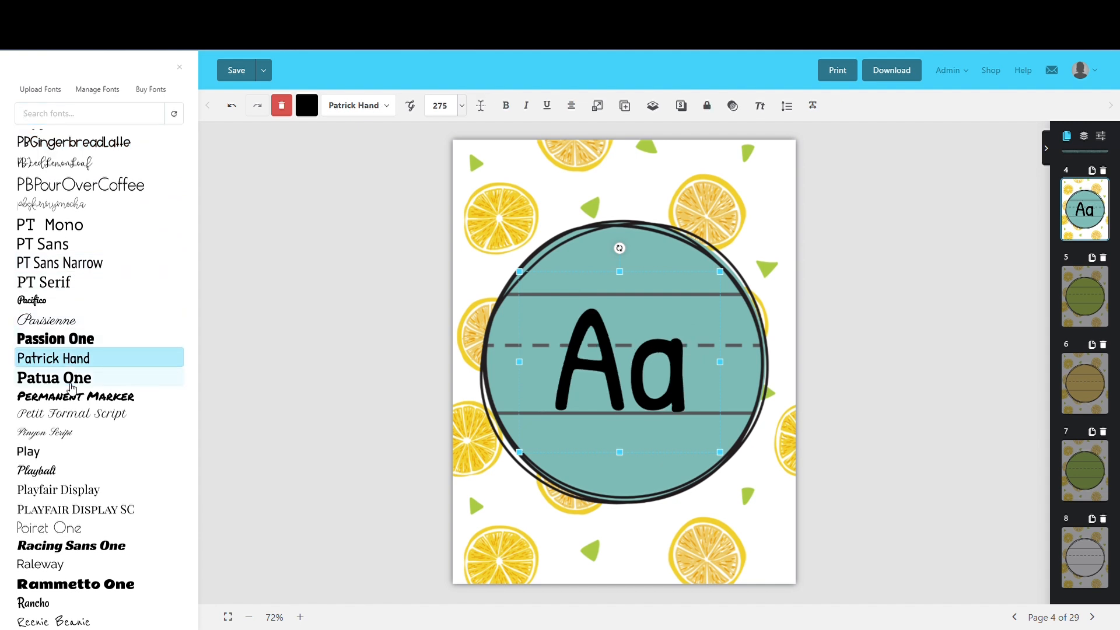
{"action": "scroll", "coordinate": [66, 434], "scroll_direction": "down", "scroll_amount": 2}
{"action": "scroll", "coordinate": [66, 434], "scroll_direction": "down", "scroll_amount": 5}
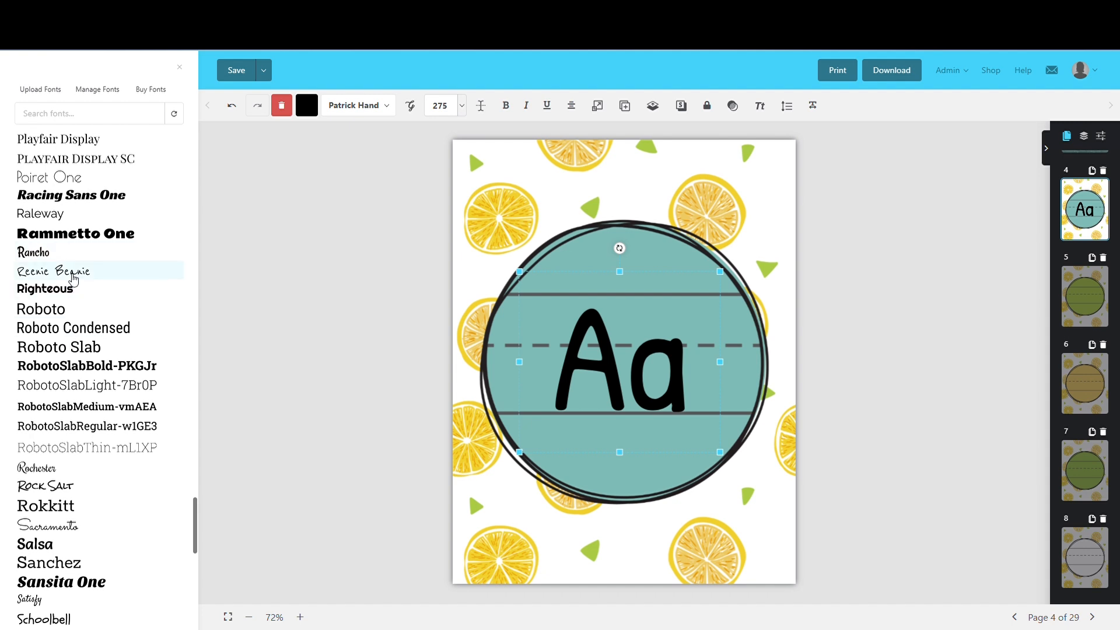
{"action": "left_click", "coordinate": [71, 273]}
{"action": "scroll", "coordinate": [57, 408], "scroll_direction": "down", "scroll_amount": 2}
{"action": "scroll", "coordinate": [55, 409], "scroll_direction": "down", "scroll_amount": 3}
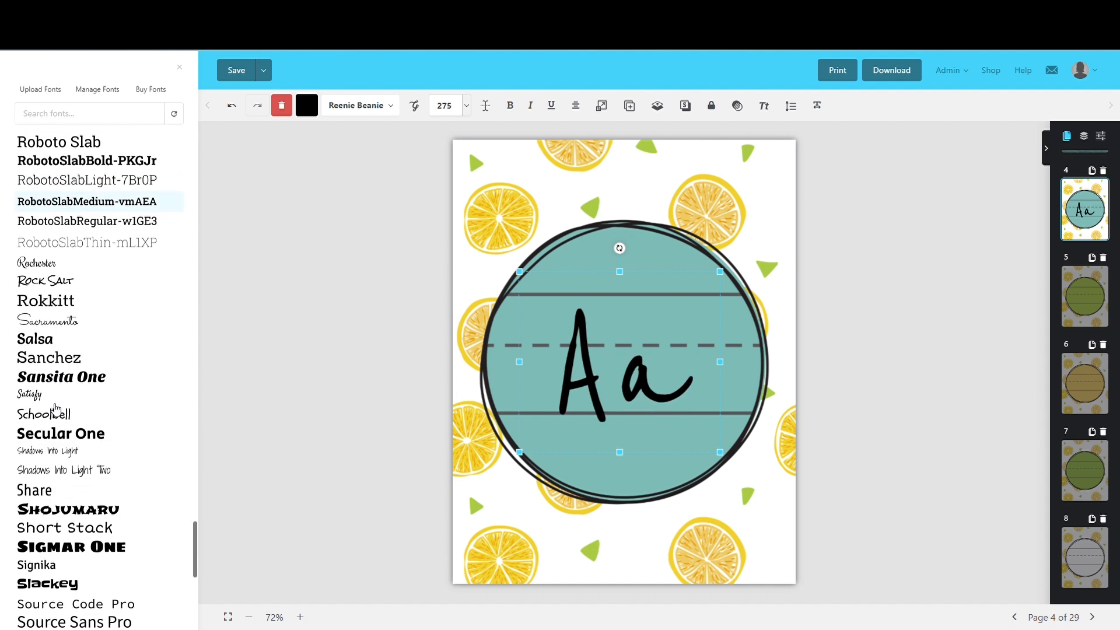
{"action": "left_click", "coordinate": [48, 374]}
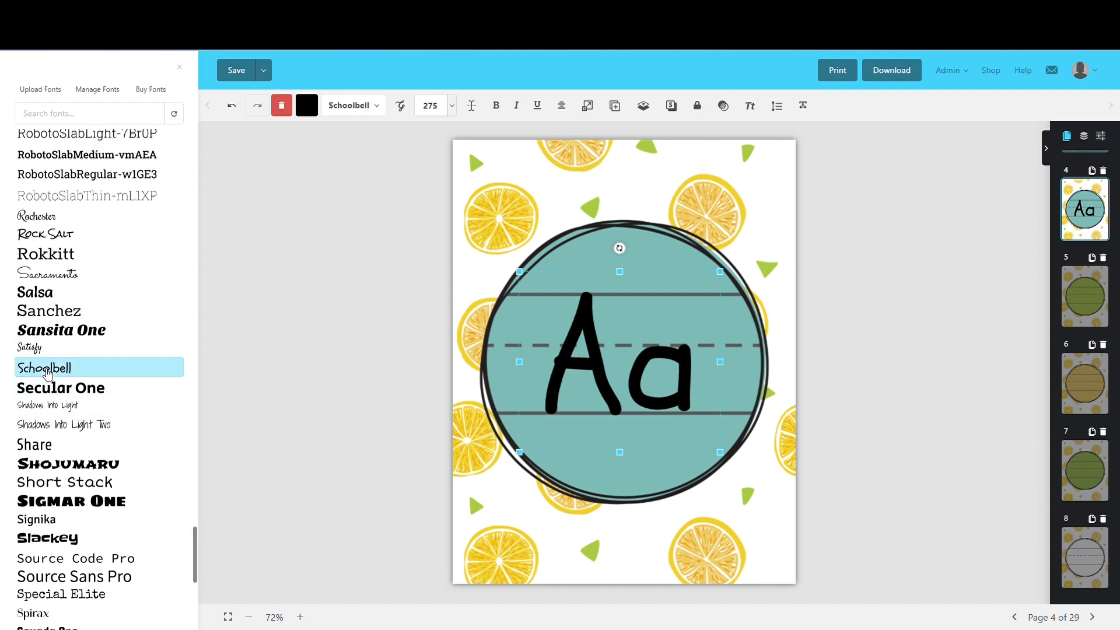
Try the fonts The Girl Next Door, Unkempt and Zilla Slab on the page 4 Aa text
{"action": "scroll", "coordinate": [69, 455], "scroll_direction": "down", "scroll_amount": 5}
{"action": "scroll", "coordinate": [72, 477], "scroll_direction": "down", "scroll_amount": 1}
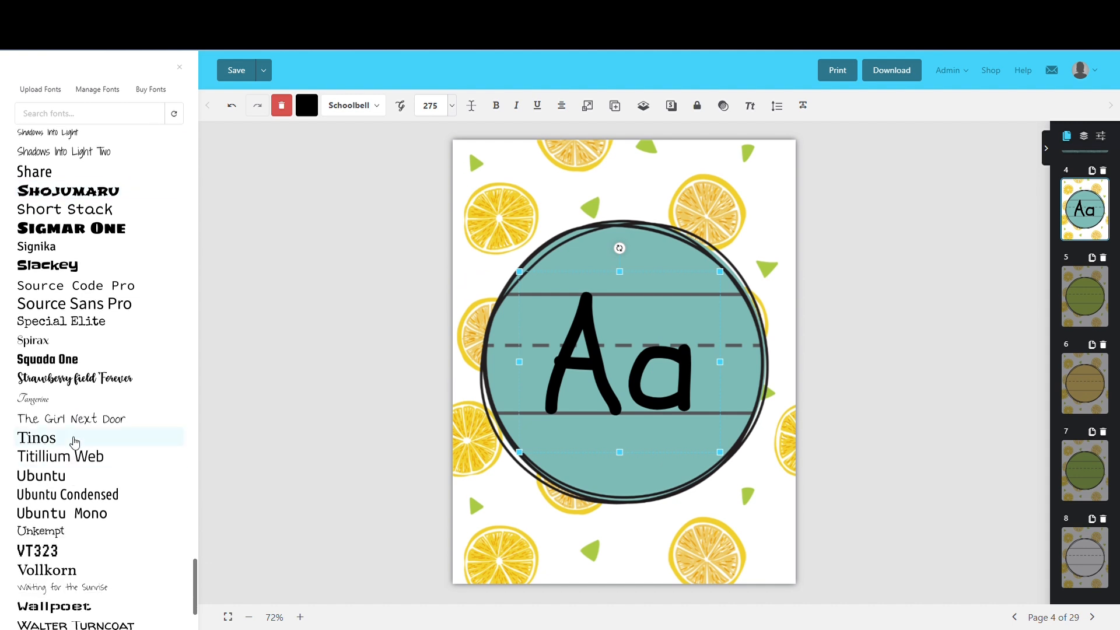
{"action": "left_click", "coordinate": [64, 419]}
{"action": "scroll", "coordinate": [50, 421], "scroll_direction": "down", "scroll_amount": 3}
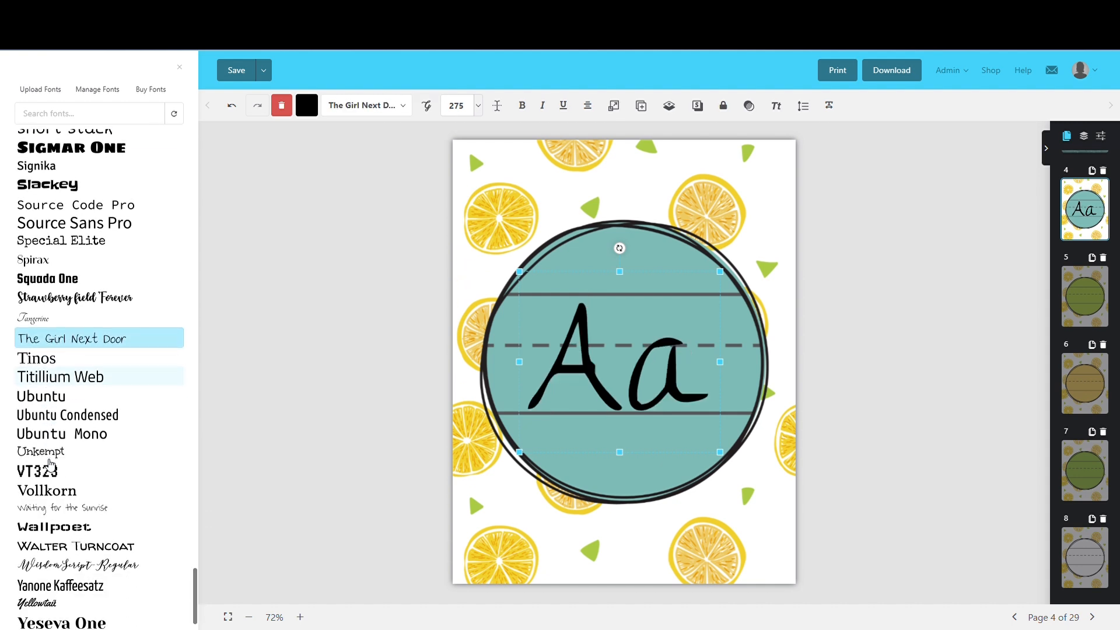
{"action": "left_click", "coordinate": [56, 412]}
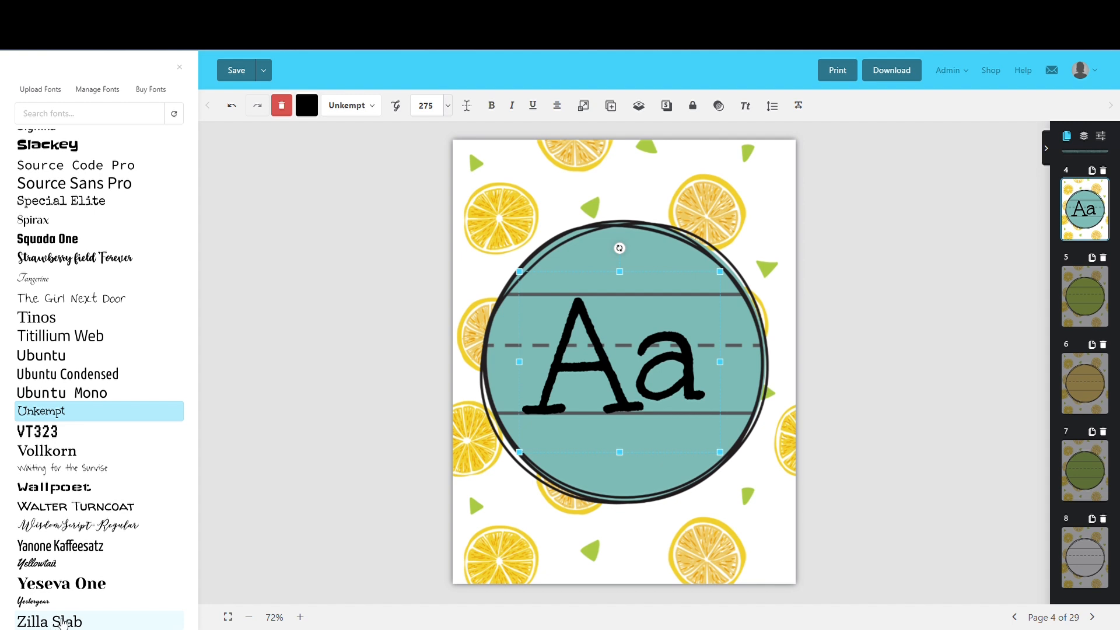
{"action": "left_click", "coordinate": [64, 622]}
Try The Girl Next Door again, followed by Strawberry field Forever and Short Stack, on the Aa text
{"action": "scroll", "coordinate": [110, 523], "scroll_direction": "up", "scroll_amount": 2}
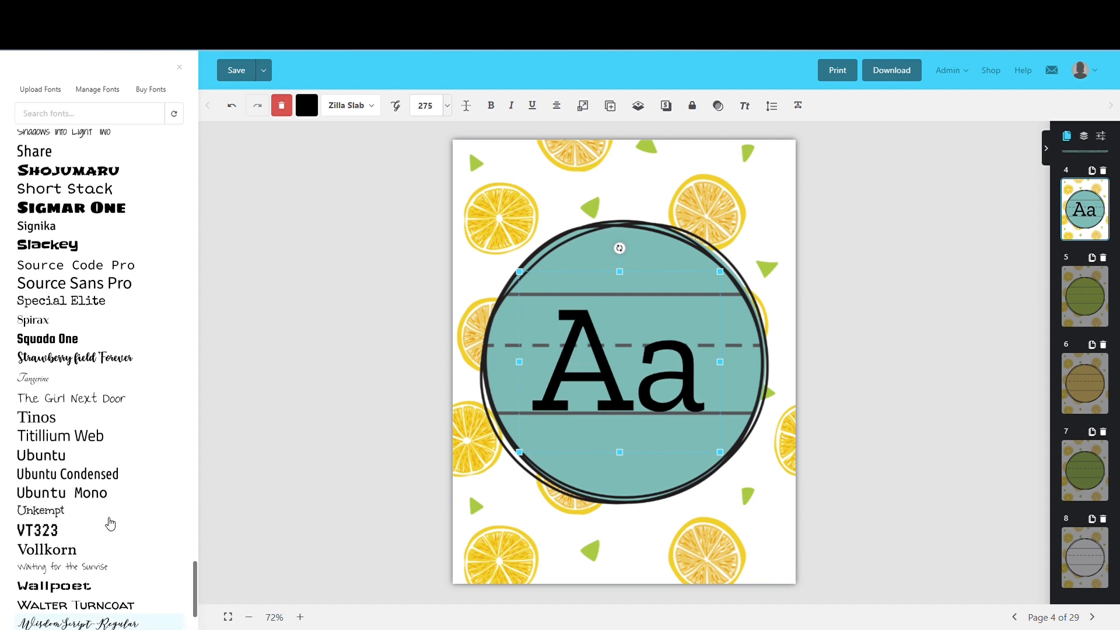
{"action": "scroll", "coordinate": [109, 524], "scroll_direction": "up", "scroll_amount": 1}
{"action": "left_click", "coordinate": [70, 442]}
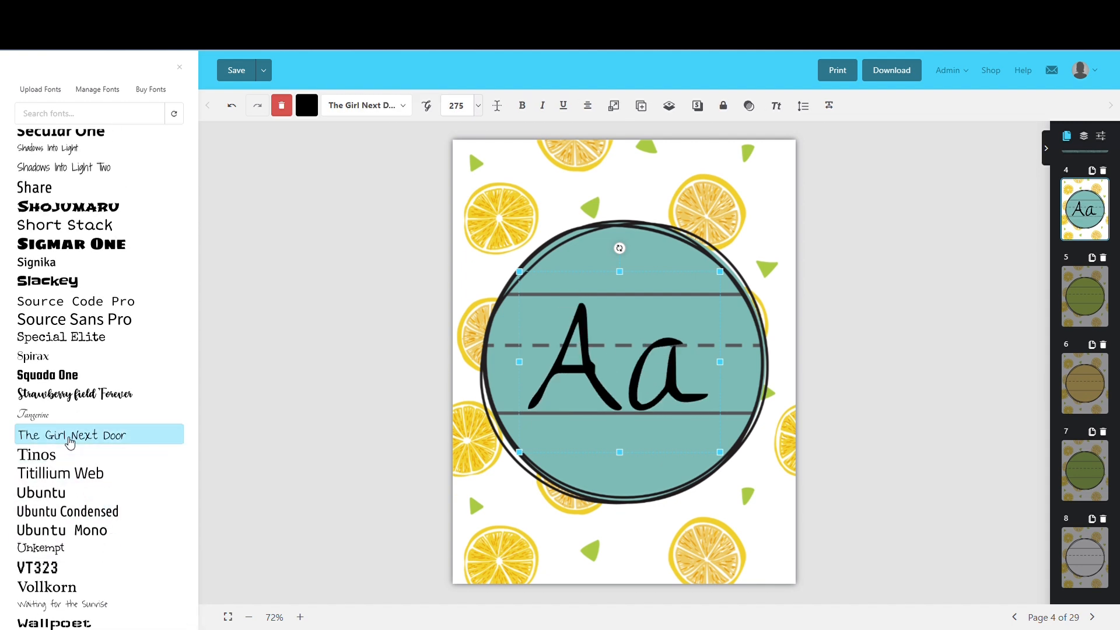
{"action": "left_click", "coordinate": [77, 395]}
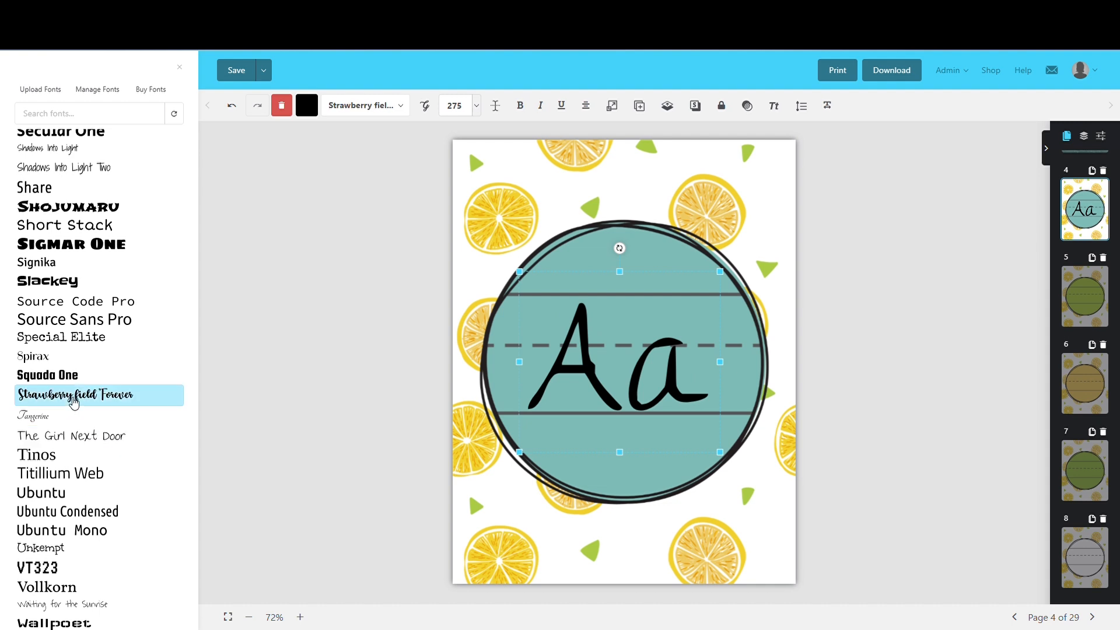
{"action": "left_click", "coordinate": [50, 225]}
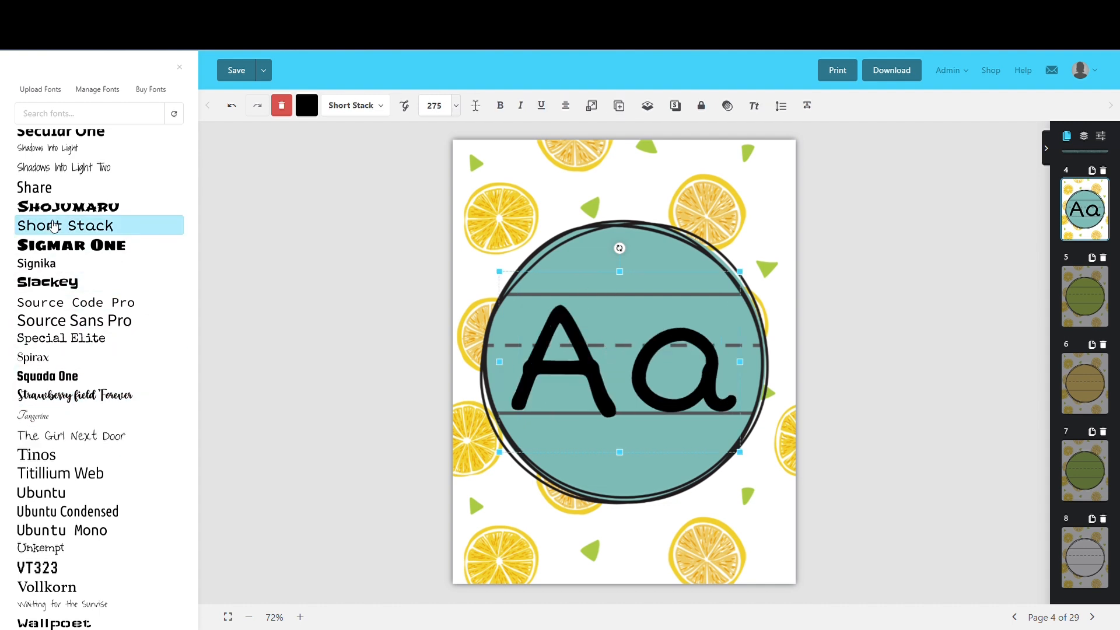
Try the Share font and set the Aa text on page 4 to Shadows Into Light Two
{"action": "scroll", "coordinate": [65, 284], "scroll_direction": "up", "scroll_amount": 3}
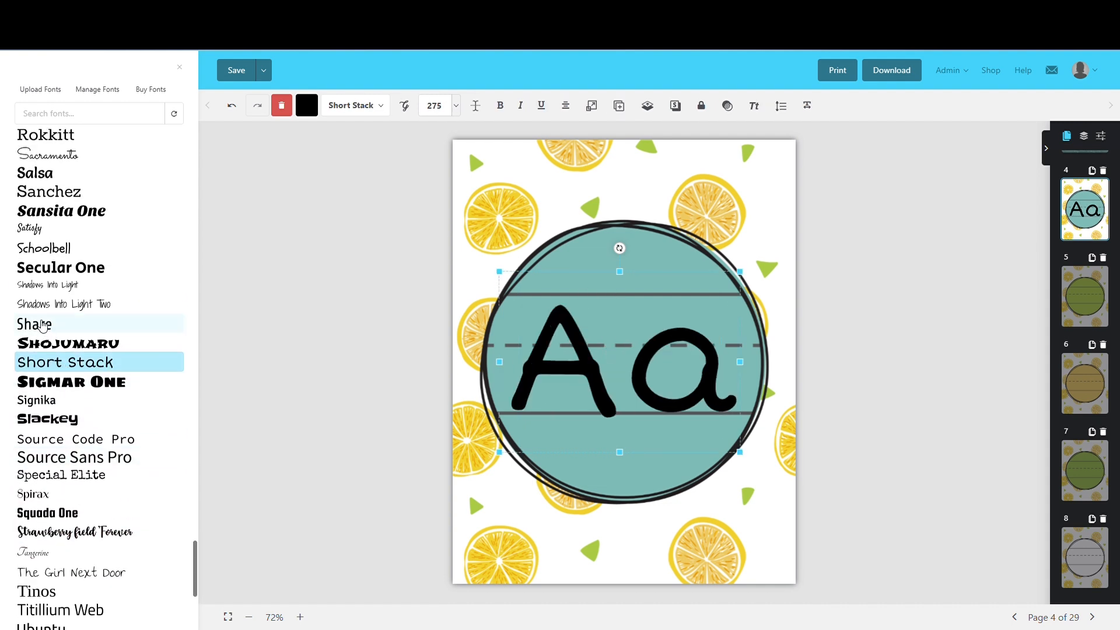
{"action": "left_click", "coordinate": [53, 324]}
{"action": "left_click", "coordinate": [55, 304]}
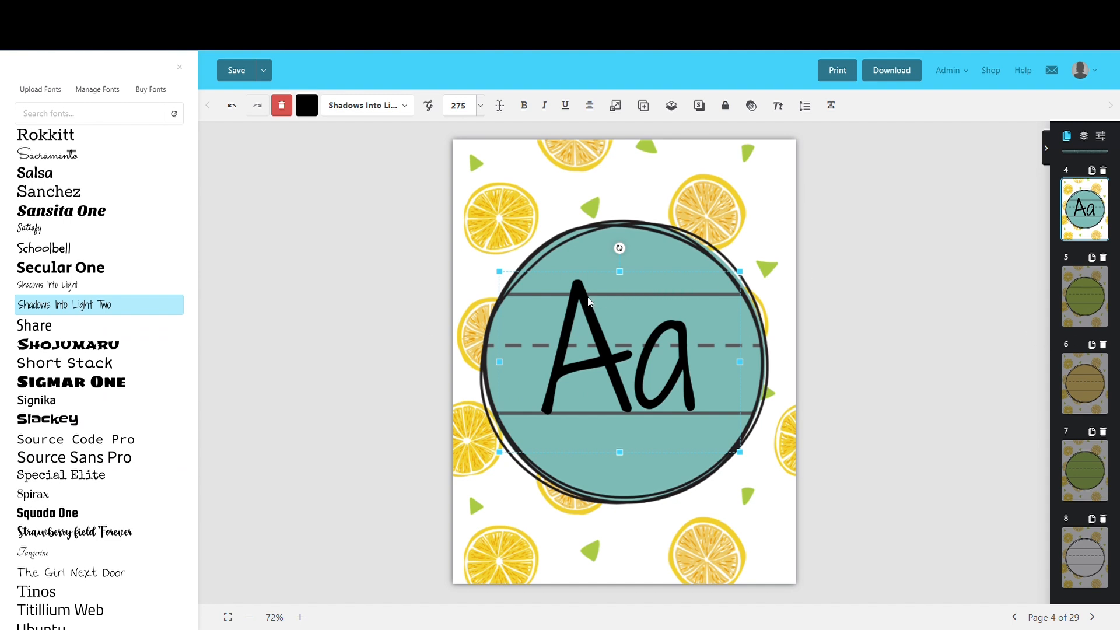
Set the Aa text's font size to 250 and move it down to sit on the circle's baseline
{"action": "left_click", "coordinate": [450, 109]}
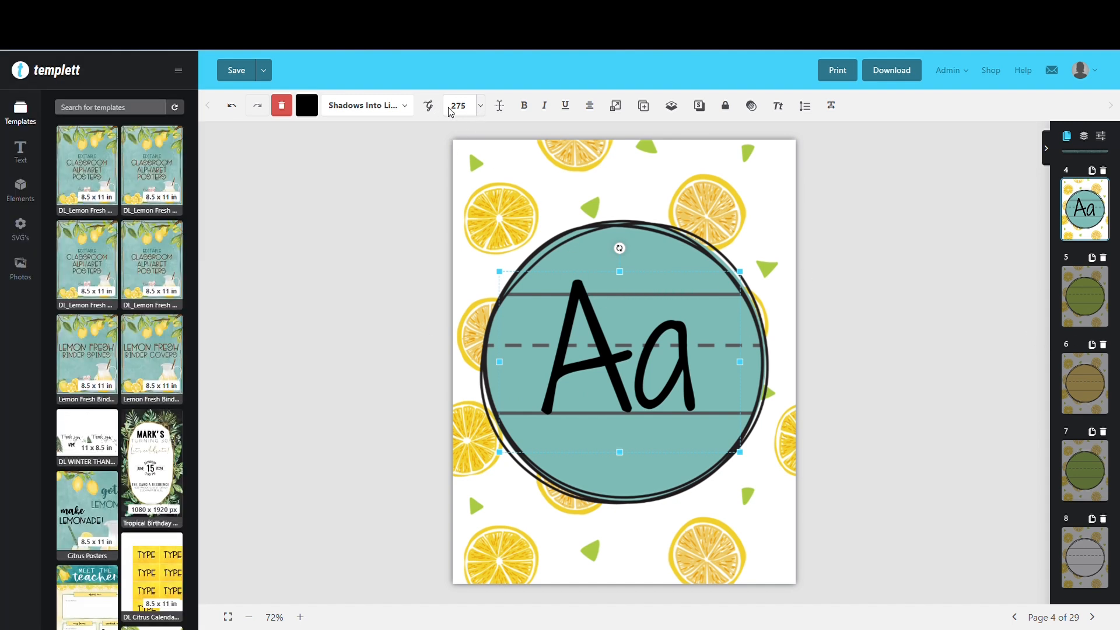
{"action": "left_click_drag", "start_coordinate": [457, 112], "coordinate": [463, 117]}
{"action": "type", "text": "50"}
{"action": "left_click", "coordinate": [589, 302]}
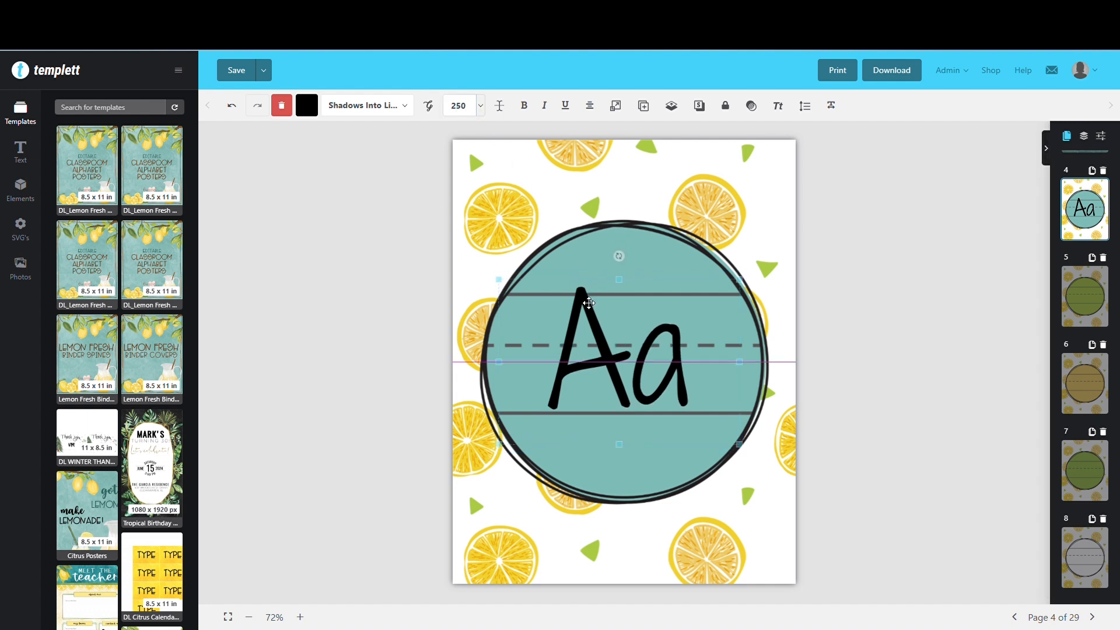
{"action": "left_click_drag", "start_coordinate": [589, 303], "coordinate": [591, 309]}
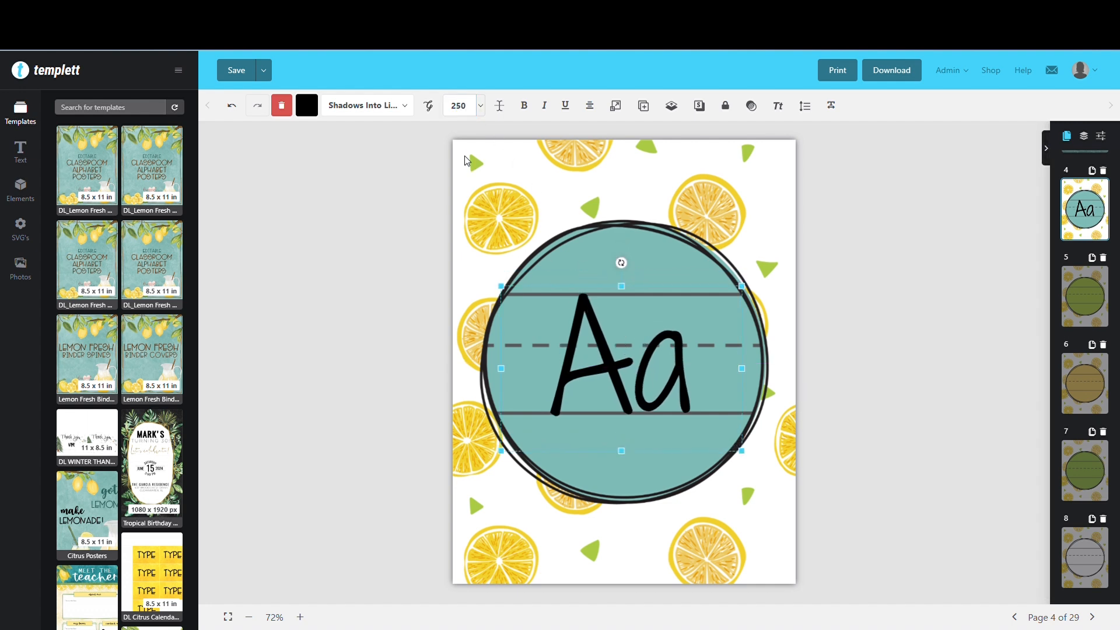
Copy the resized Aa text from page 4 and paste it onto the green lined circle on page 5
{"action": "right_click", "coordinate": [586, 313]}
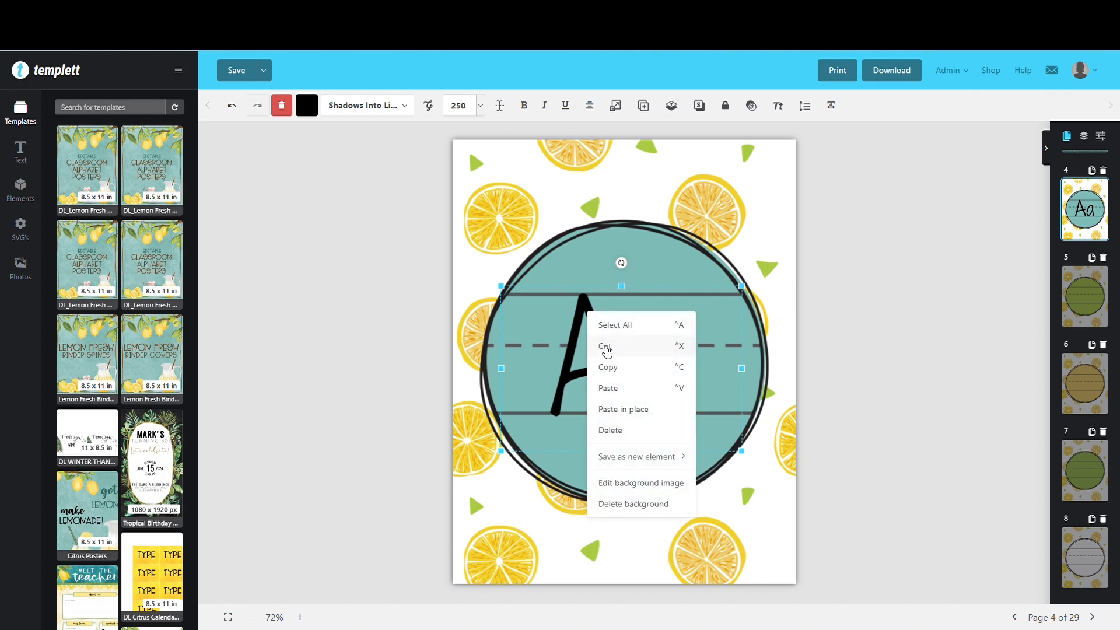
{"action": "left_click", "coordinate": [609, 367]}
{"action": "left_click", "coordinate": [1084, 297]}
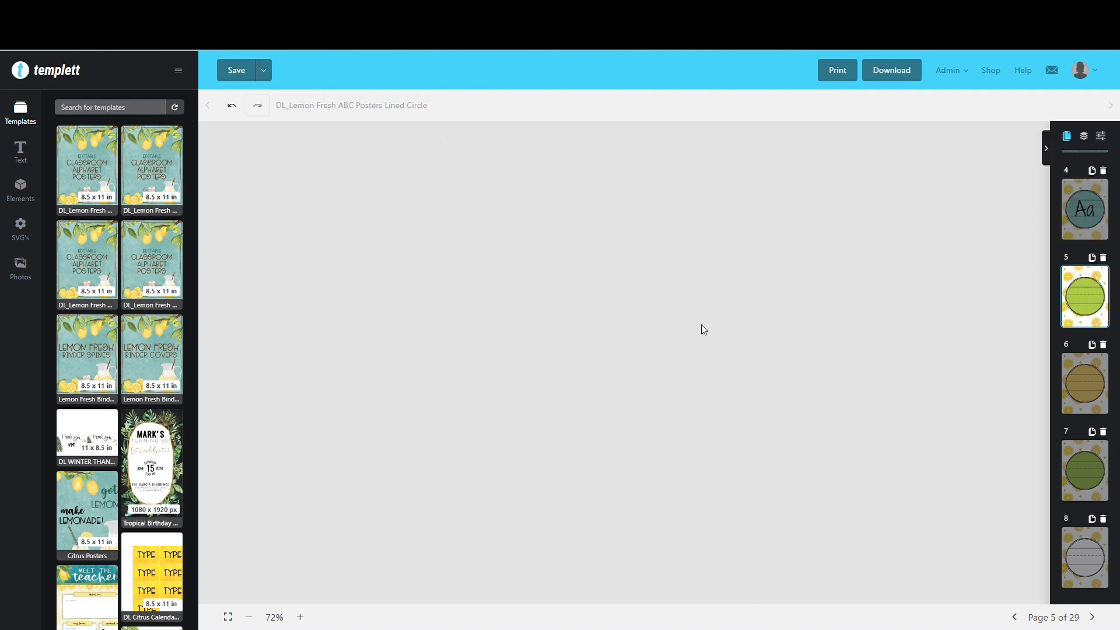
{"action": "right_click", "coordinate": [536, 293]}
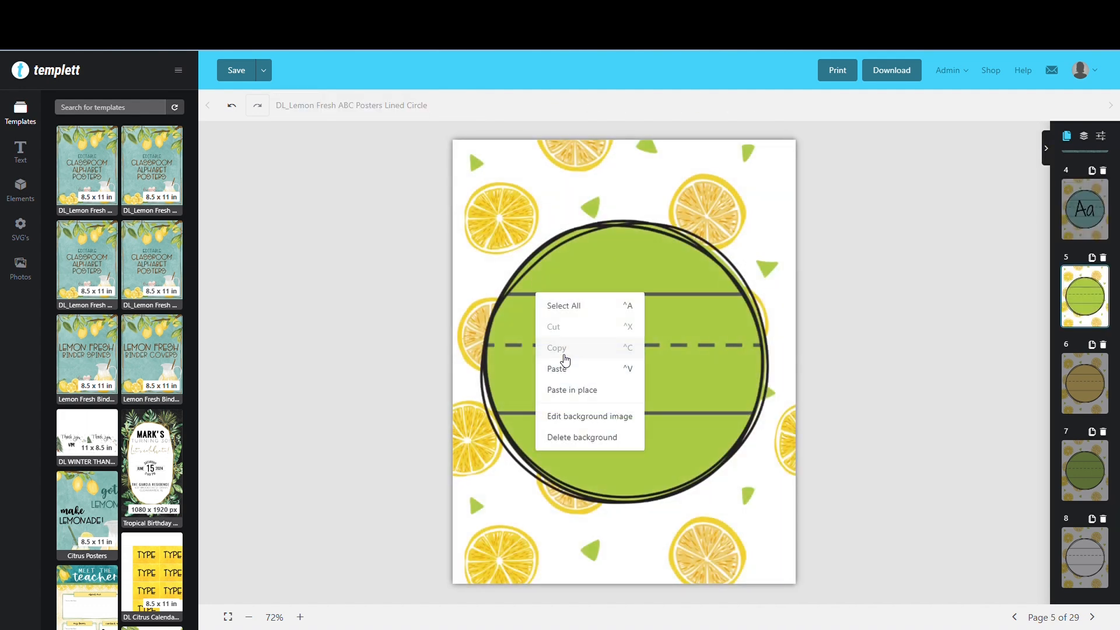
{"action": "left_click", "coordinate": [565, 368]}
Change the pasted letters on page 5 to Bb
{"action": "left_click", "coordinate": [588, 348]}
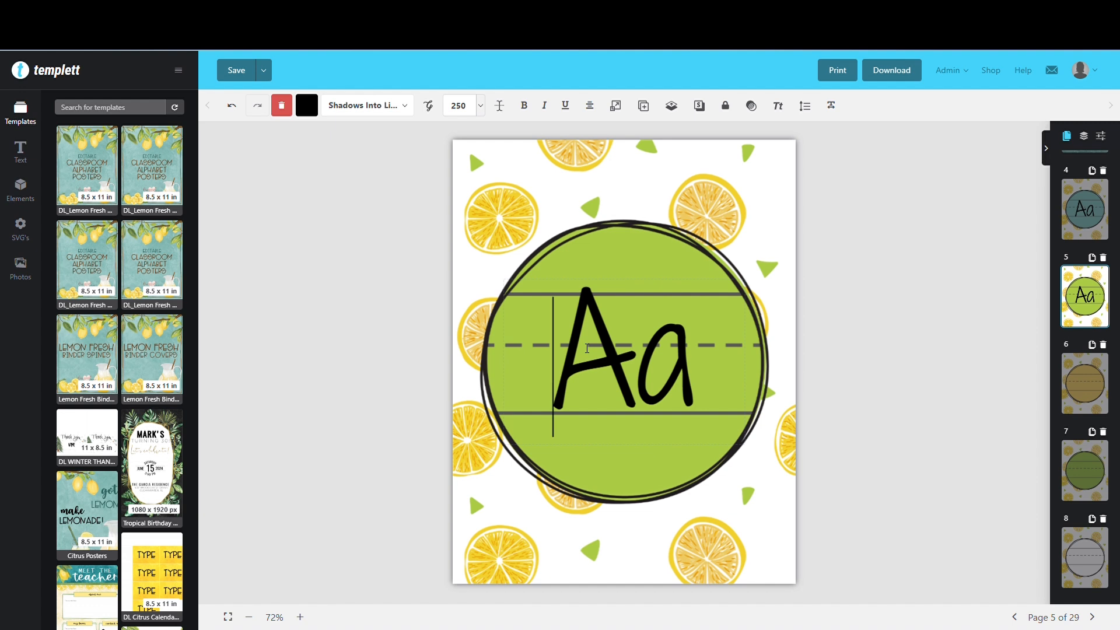
{"action": "key", "text": "ctrl+a"}
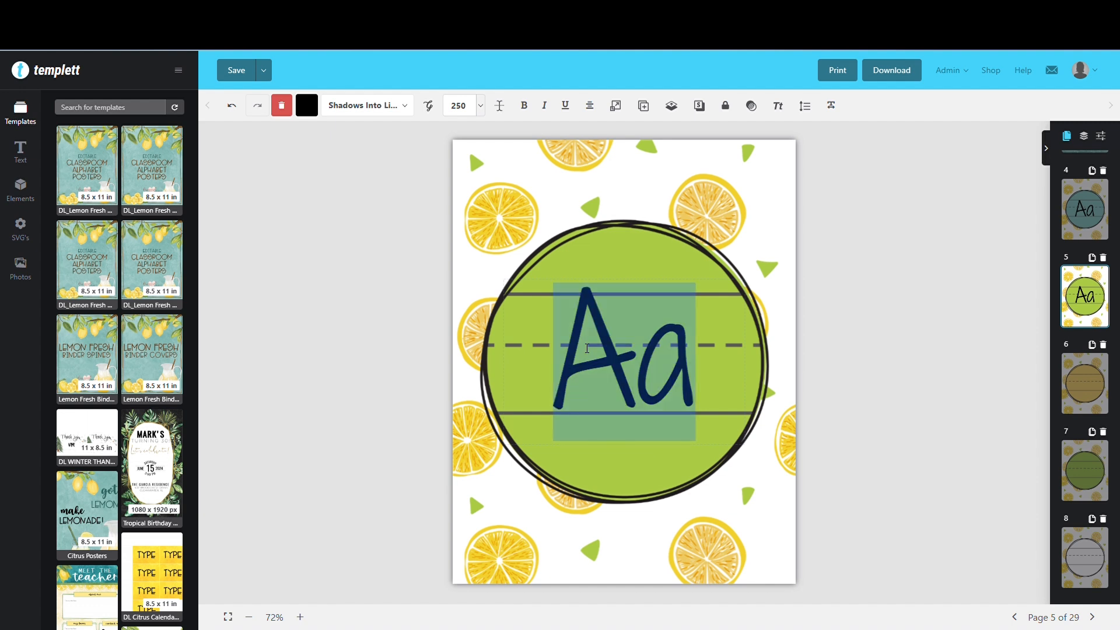
{"action": "type", "text": "Bb"}
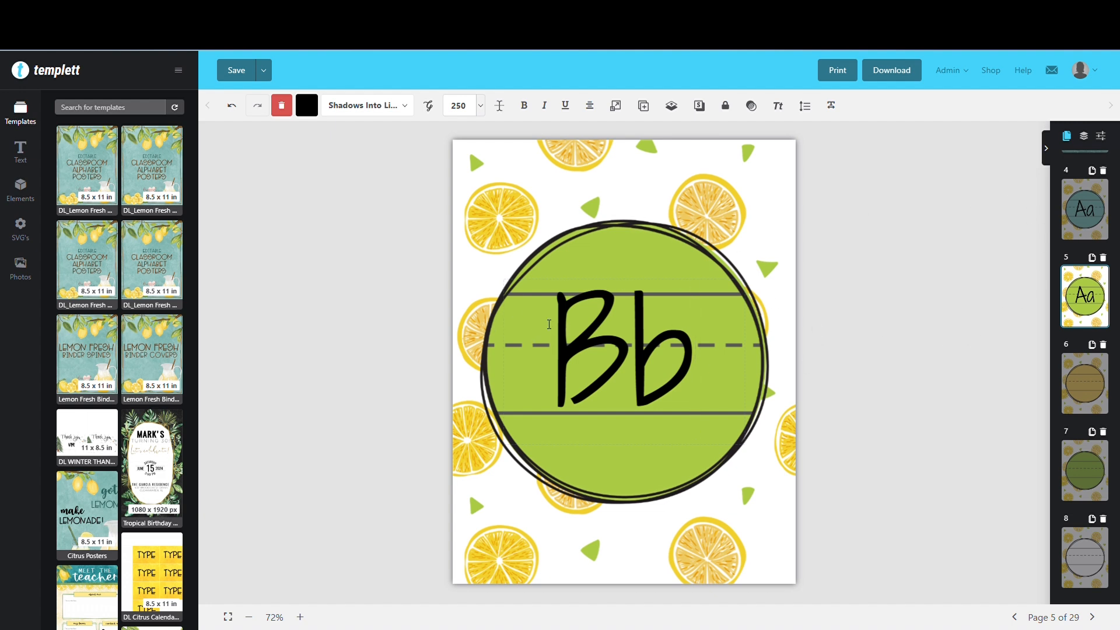
{"action": "scroll", "coordinate": [1070, 288], "scroll_direction": "up", "scroll_amount": 3}
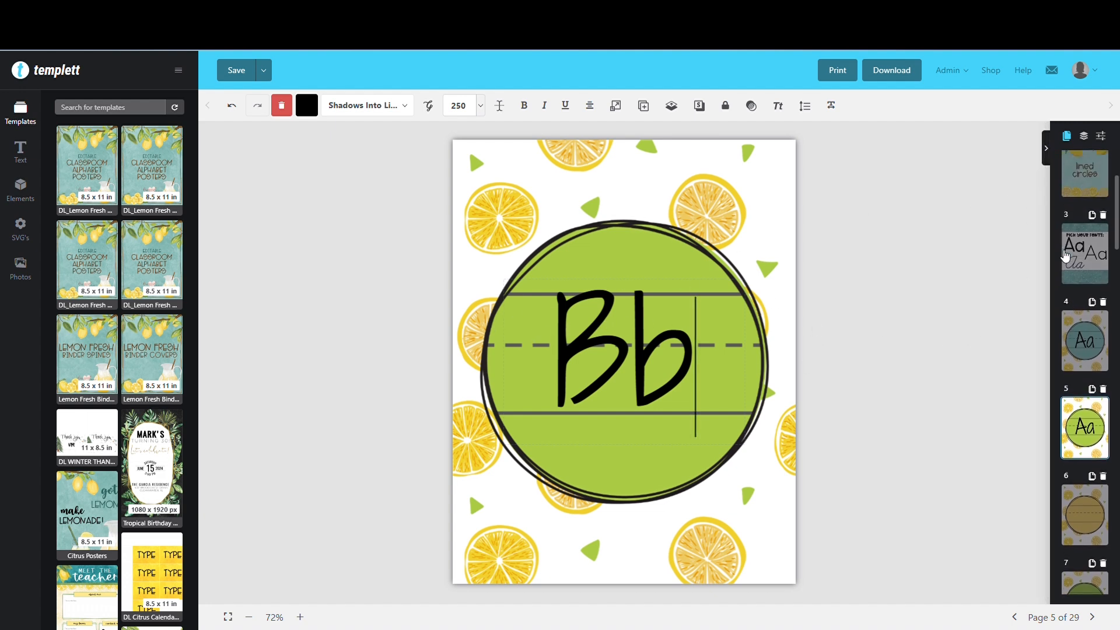
Recolor the Aa text on page 4's teal circle to dark teal 19423E
{"action": "left_click", "coordinate": [1084, 344]}
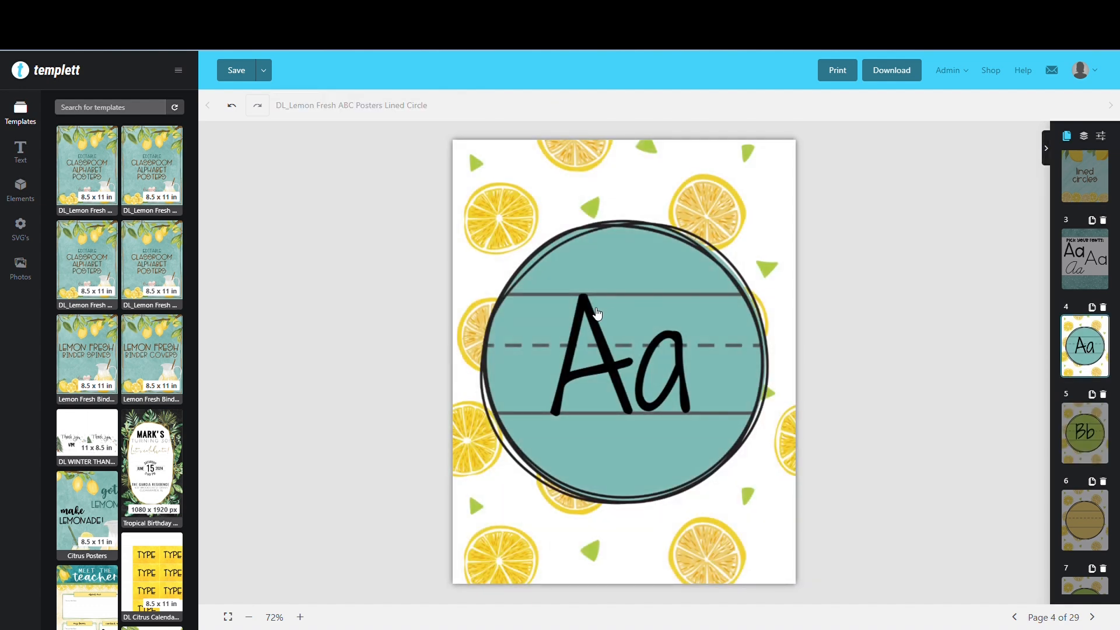
{"action": "left_click", "coordinate": [597, 314]}
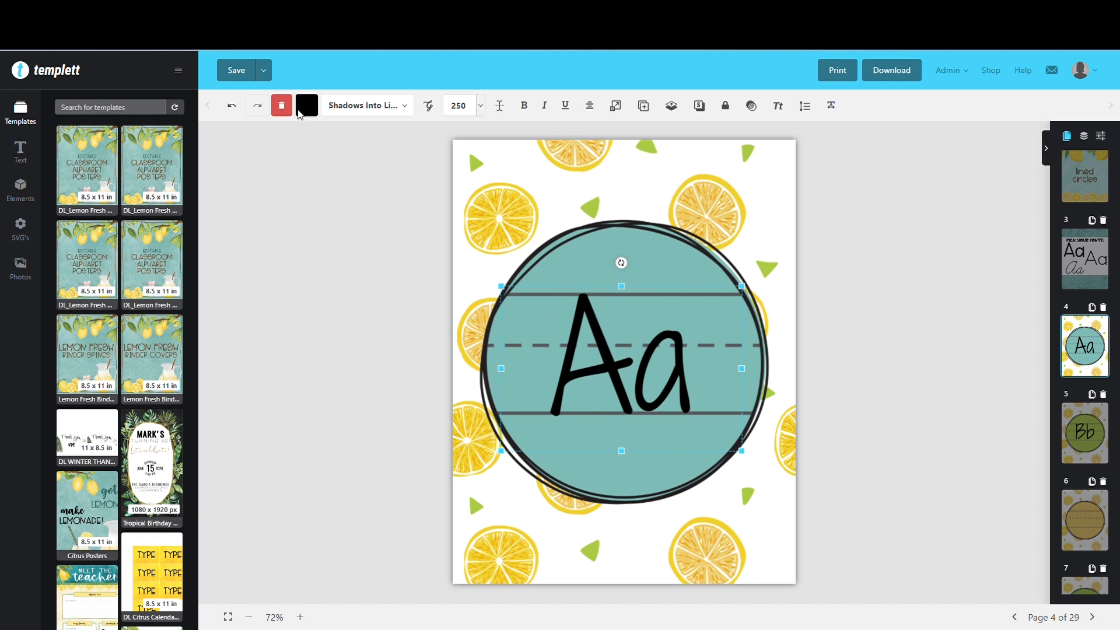
{"action": "left_click", "coordinate": [305, 108]}
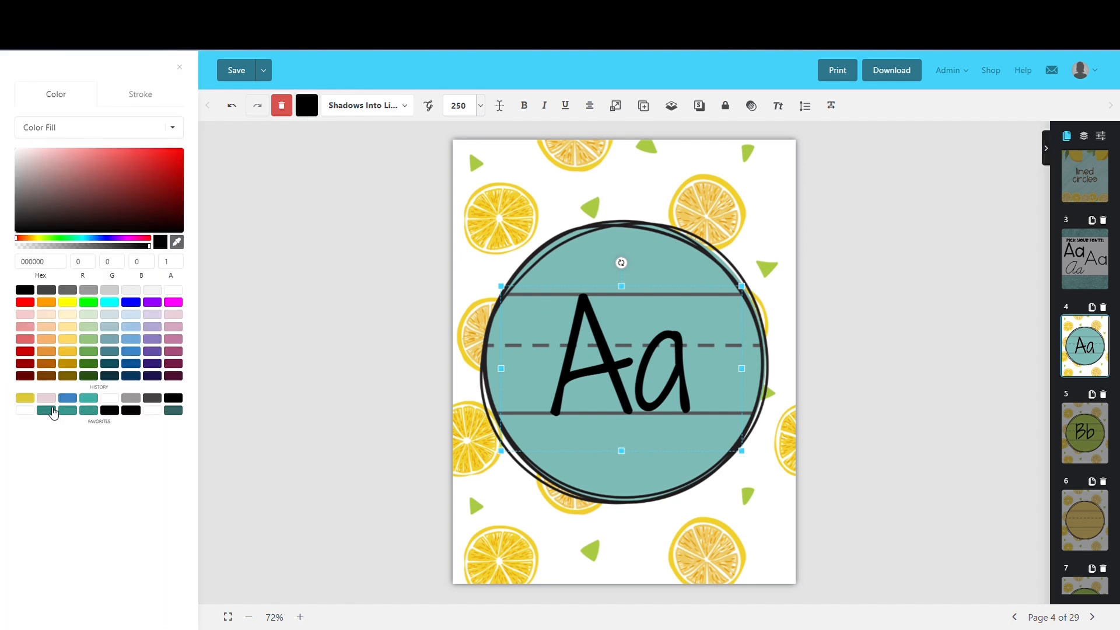
{"action": "left_click", "coordinate": [52, 412]}
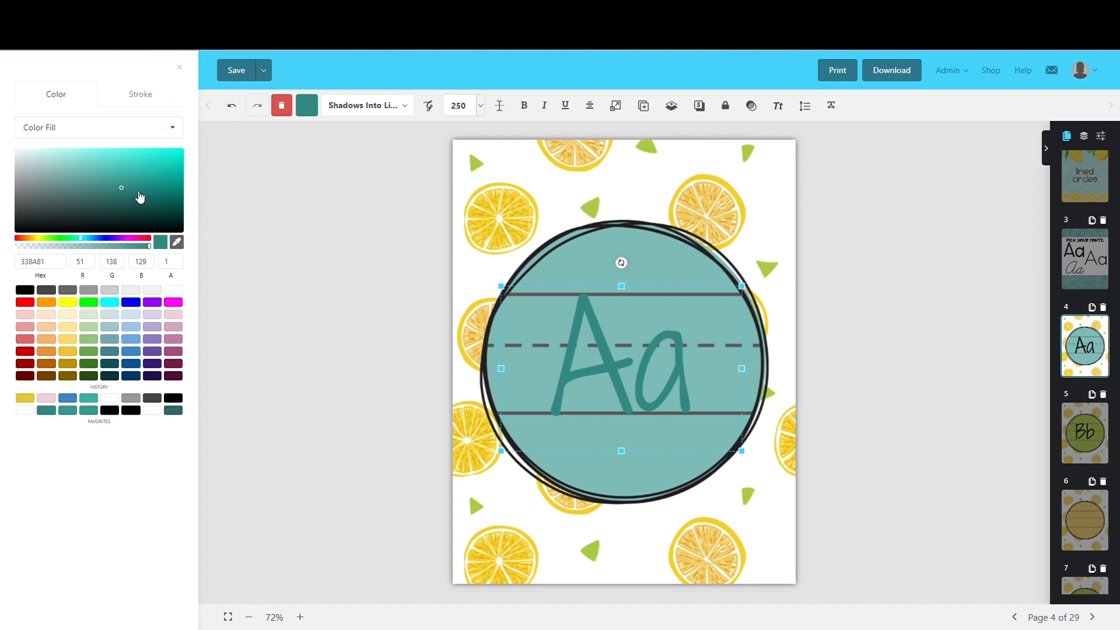
{"action": "left_click", "coordinate": [123, 204]}
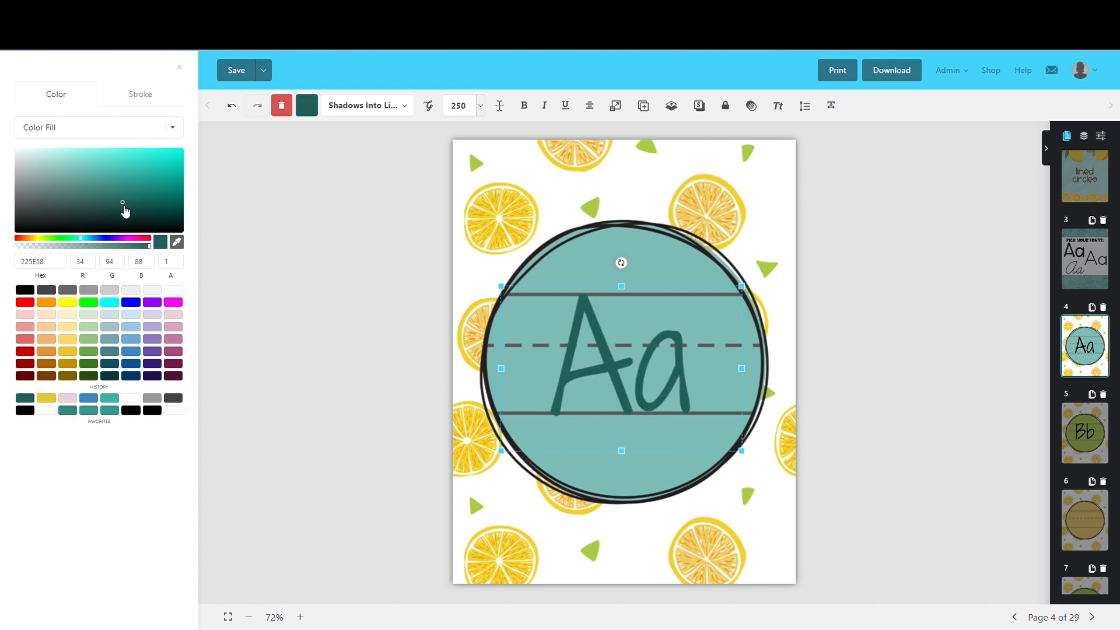
{"action": "left_click", "coordinate": [122, 208]}
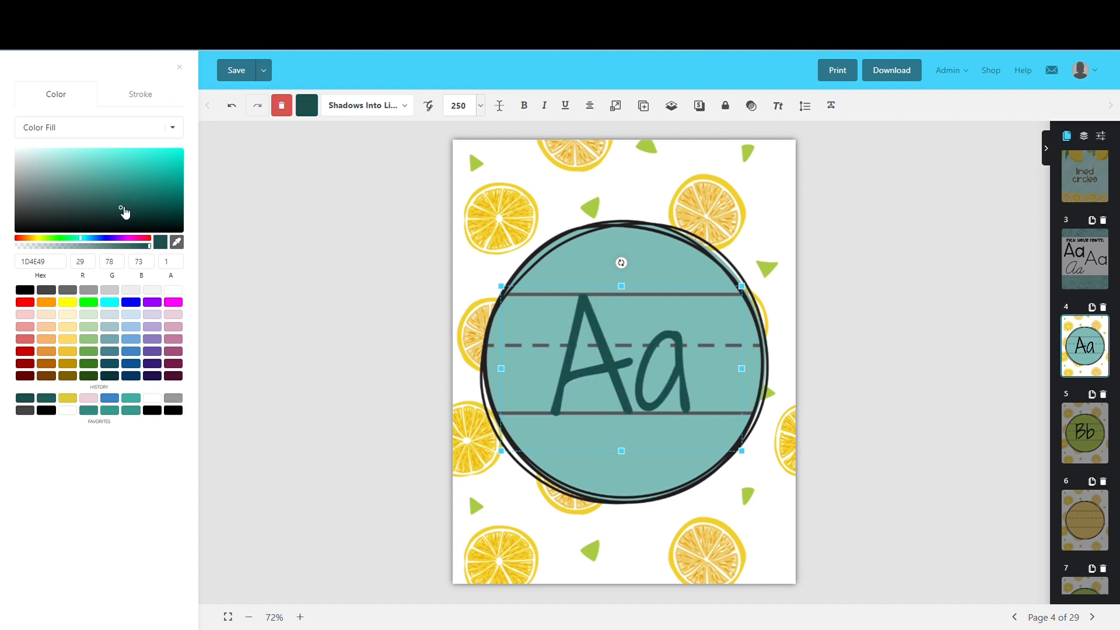
{"action": "left_click", "coordinate": [120, 212]}
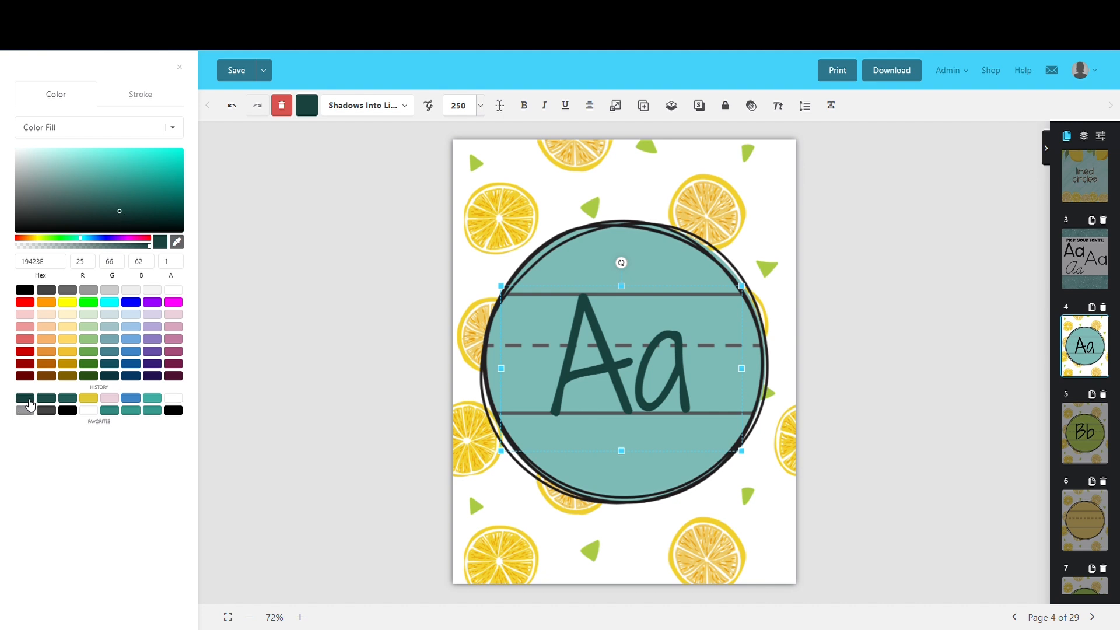
Apply the most recently used dark teal to the Bb text on page 5's green circle
{"action": "left_click", "coordinate": [1081, 433]}
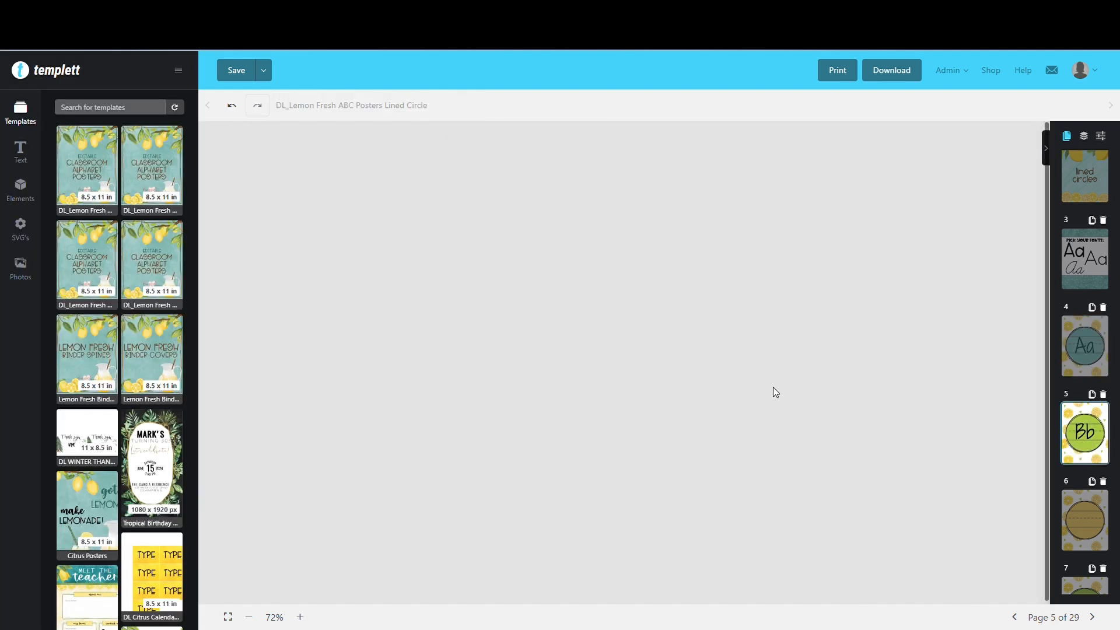
{"action": "left_click", "coordinate": [643, 352]}
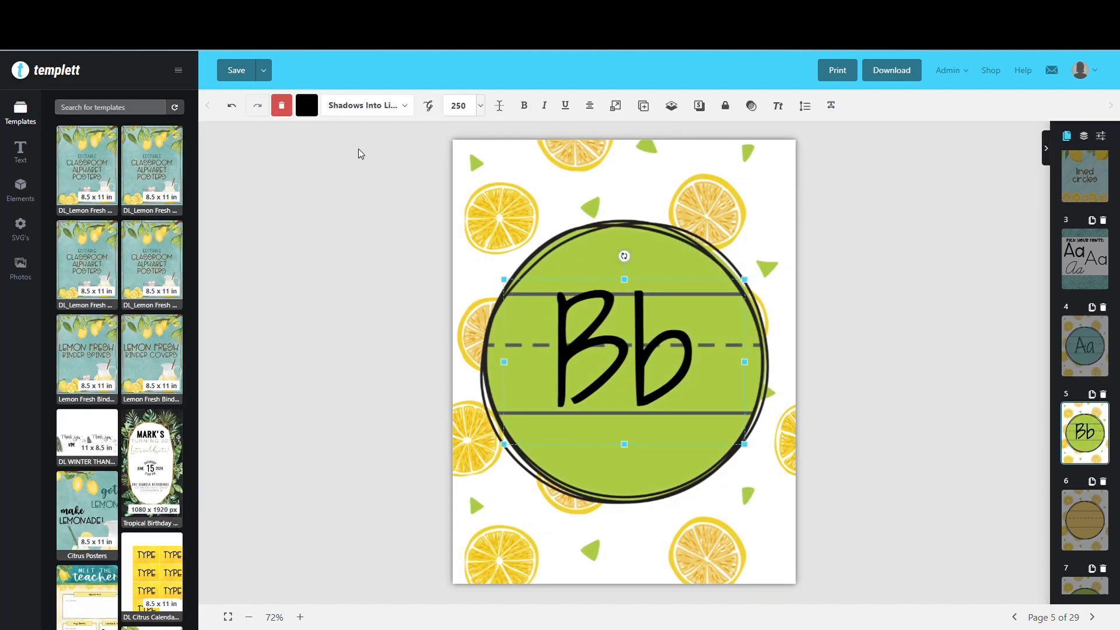
{"action": "left_click", "coordinate": [319, 117]}
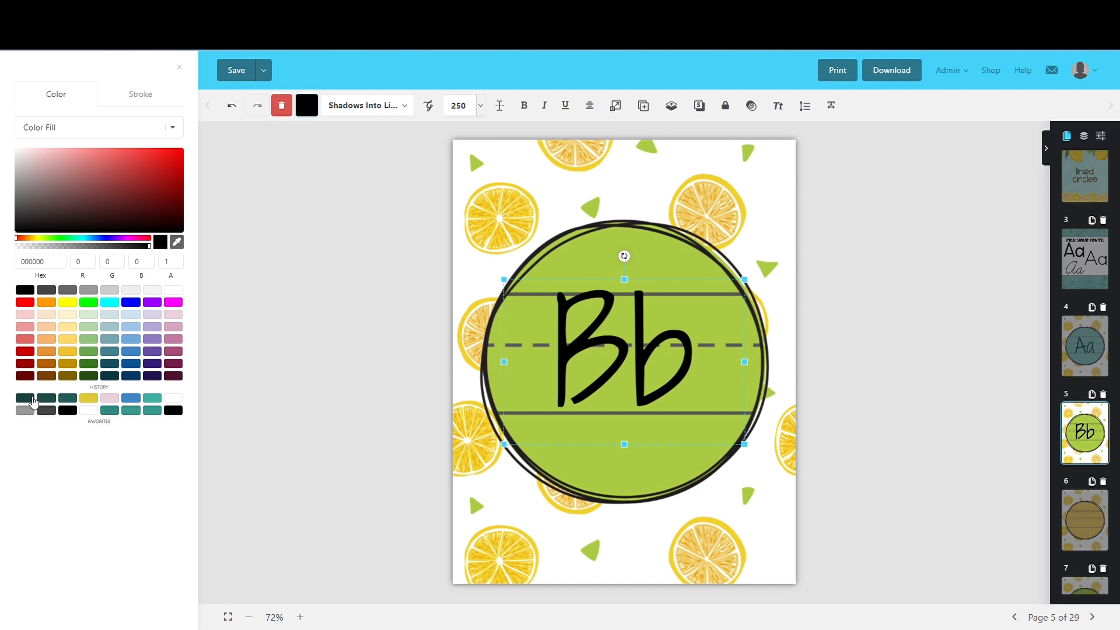
{"action": "left_click", "coordinate": [25, 399]}
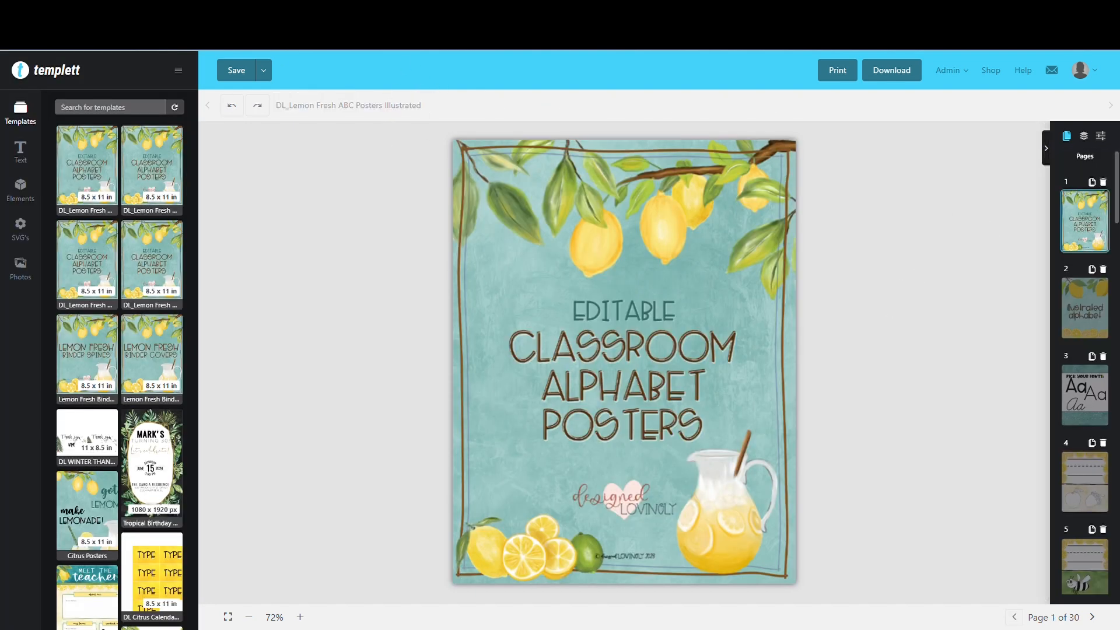
In the illustrated alphabet posters, copy the cursive Learning Curve Aa from page 3 and paste it onto page 4
{"action": "left_click", "coordinate": [1092, 312]}
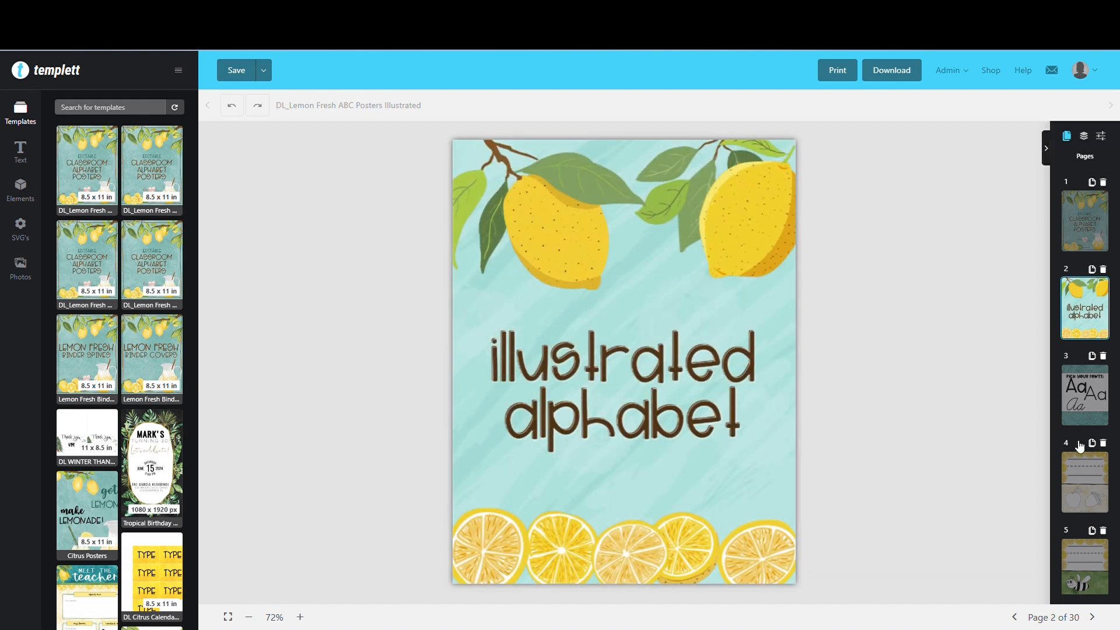
{"action": "left_click", "coordinate": [1085, 401]}
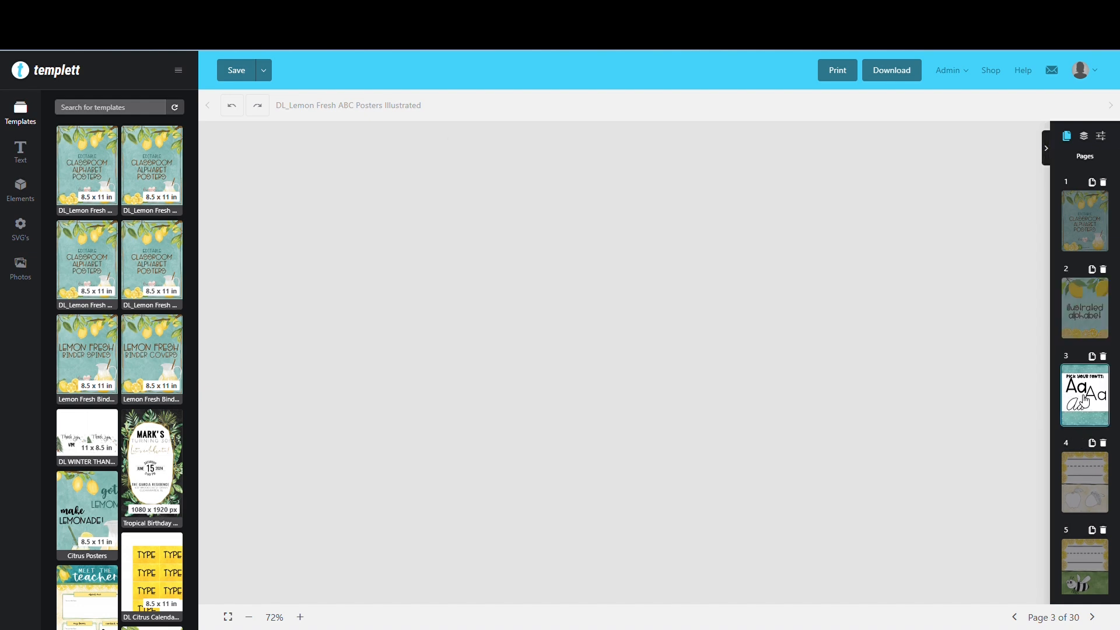
{"action": "left_click", "coordinate": [605, 449]}
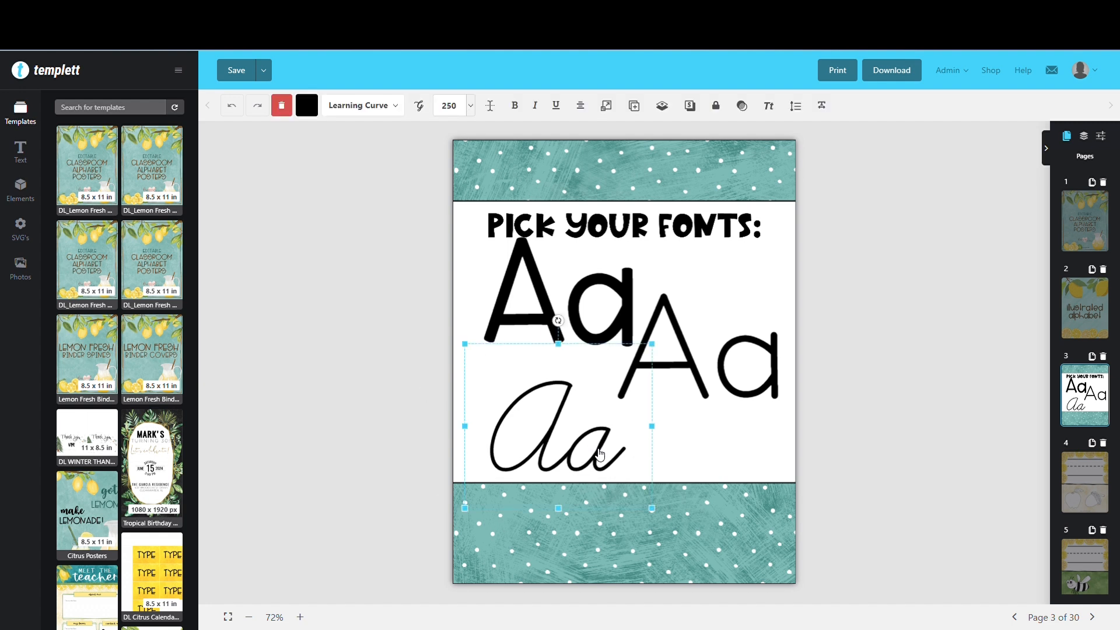
{"action": "right_click", "coordinate": [601, 453]}
{"action": "left_click", "coordinate": [612, 502]}
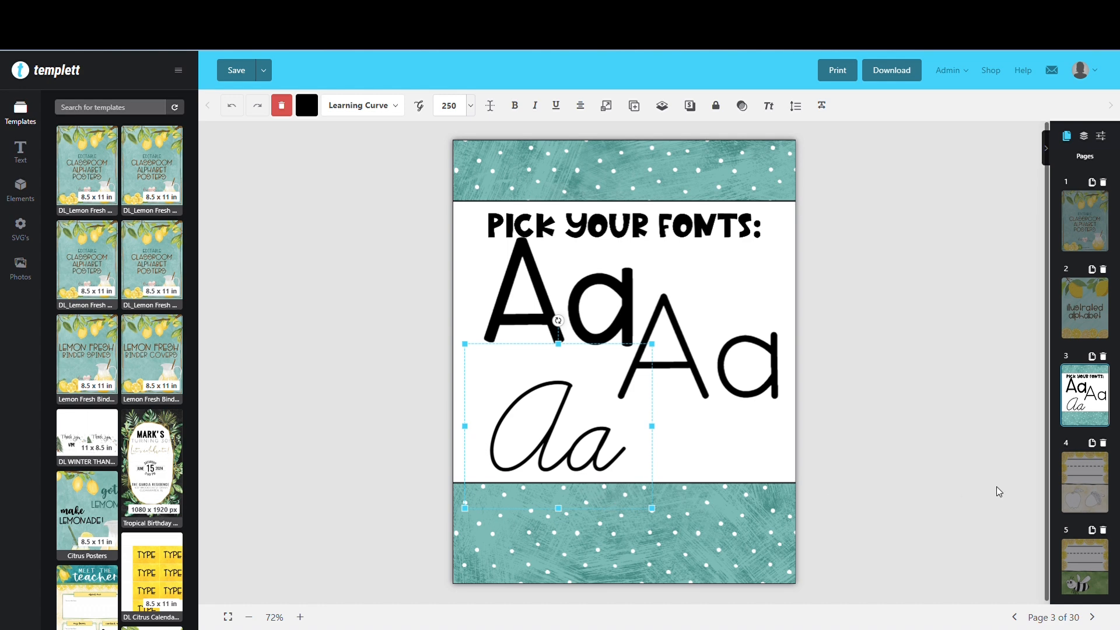
{"action": "left_click", "coordinate": [1089, 485]}
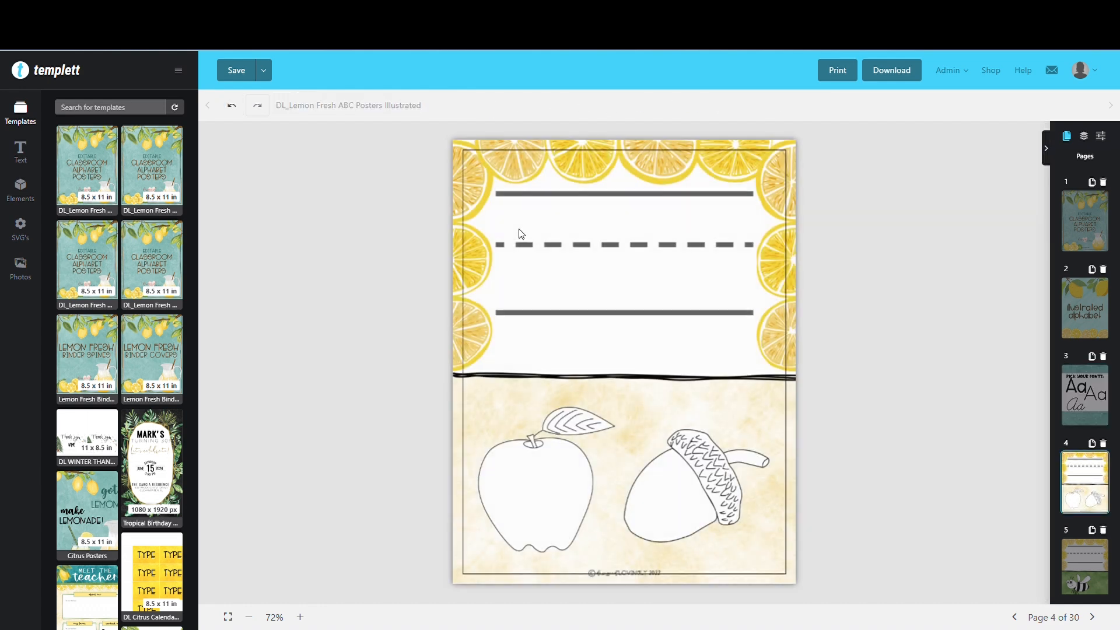
{"action": "right_click", "coordinate": [543, 195]}
{"action": "left_click", "coordinate": [582, 278]}
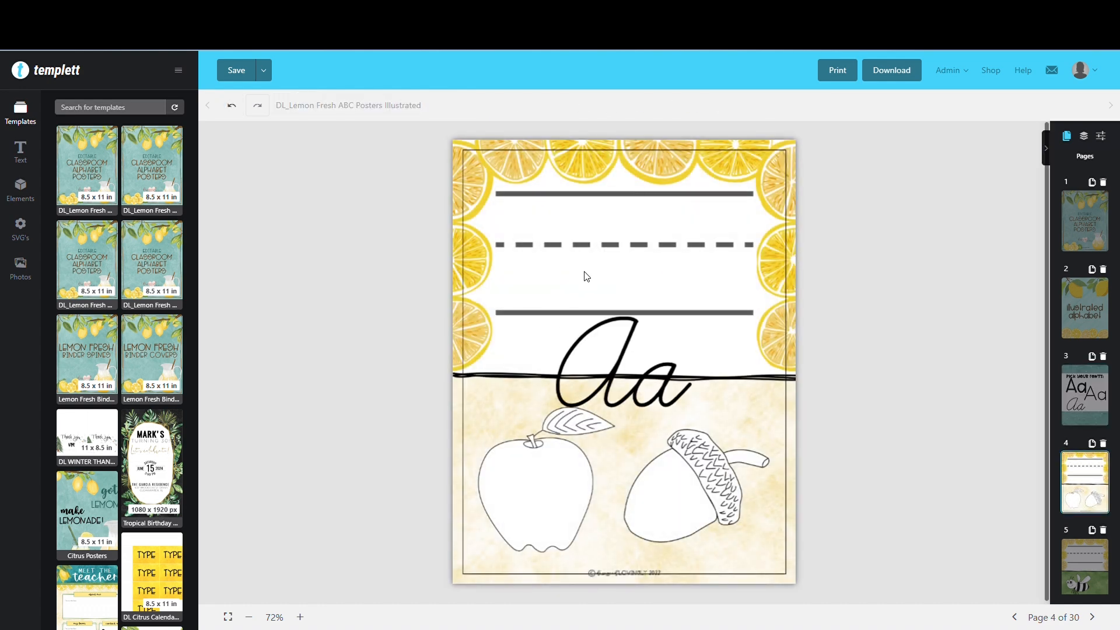
Move the pasted cursive Aa up onto the writing lines above the apple and acorn
{"action": "left_click_drag", "start_coordinate": [618, 347], "coordinate": [588, 224]}
{"action": "left_click", "coordinate": [623, 343]}
{"action": "left_click_drag", "start_coordinate": [622, 343], "coordinate": [603, 283]}
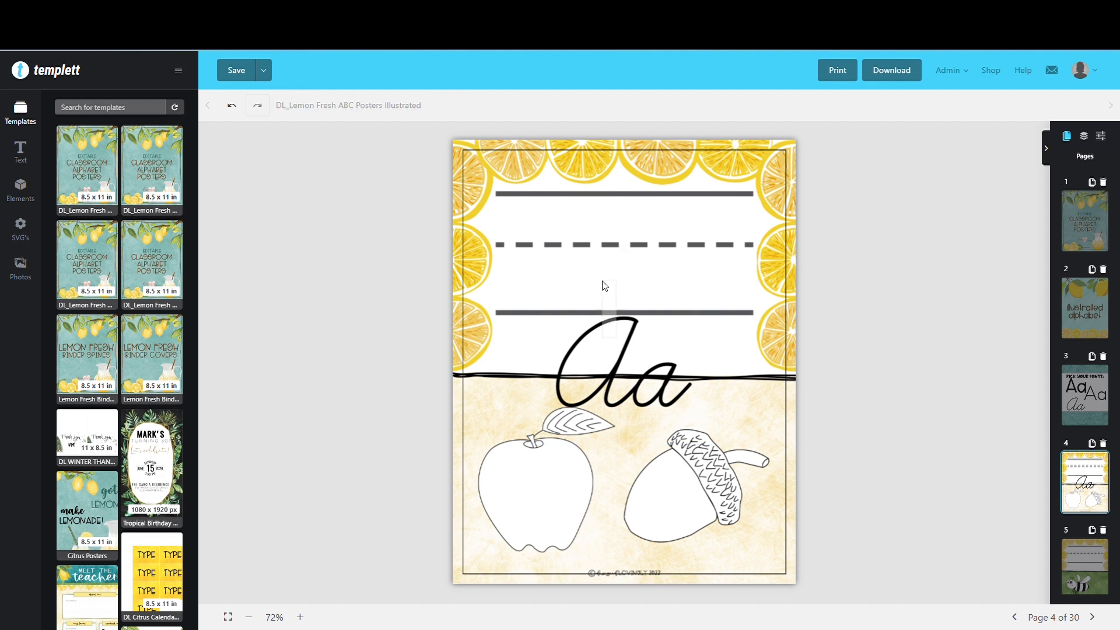
{"action": "left_click", "coordinate": [629, 355]}
{"action": "left_click_drag", "start_coordinate": [630, 357], "coordinate": [611, 260]}
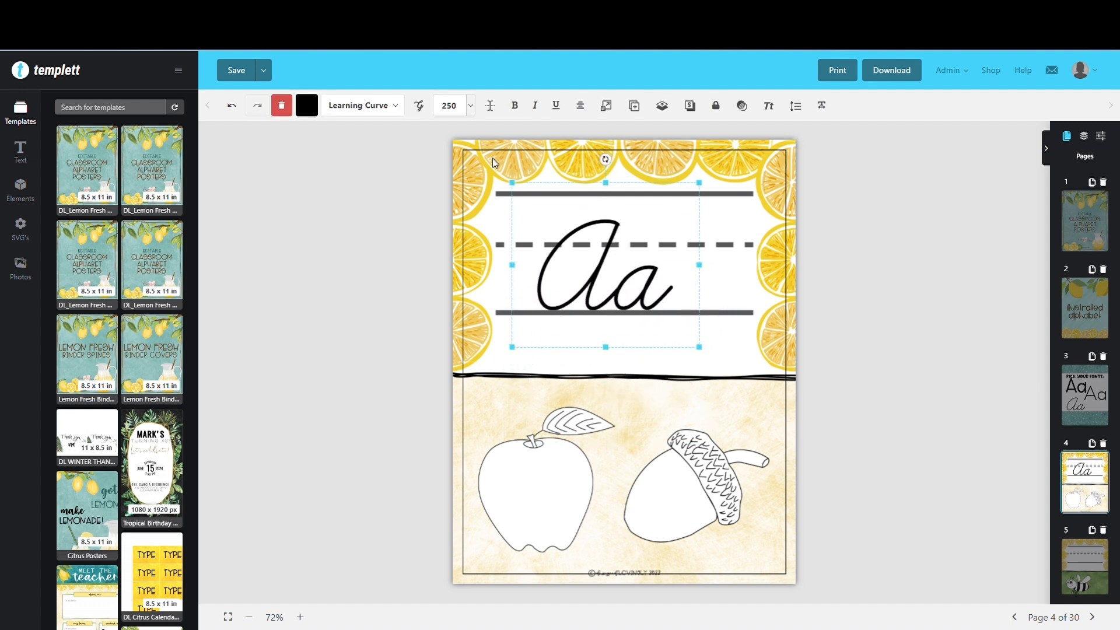
Set the cursive Aa's font size to 350 and center it on the page with its base on the bottom writing line
{"action": "left_click_drag", "start_coordinate": [461, 113], "coordinate": [434, 110]}
{"action": "type", "text": "350"}
{"action": "key", "text": "Return"}
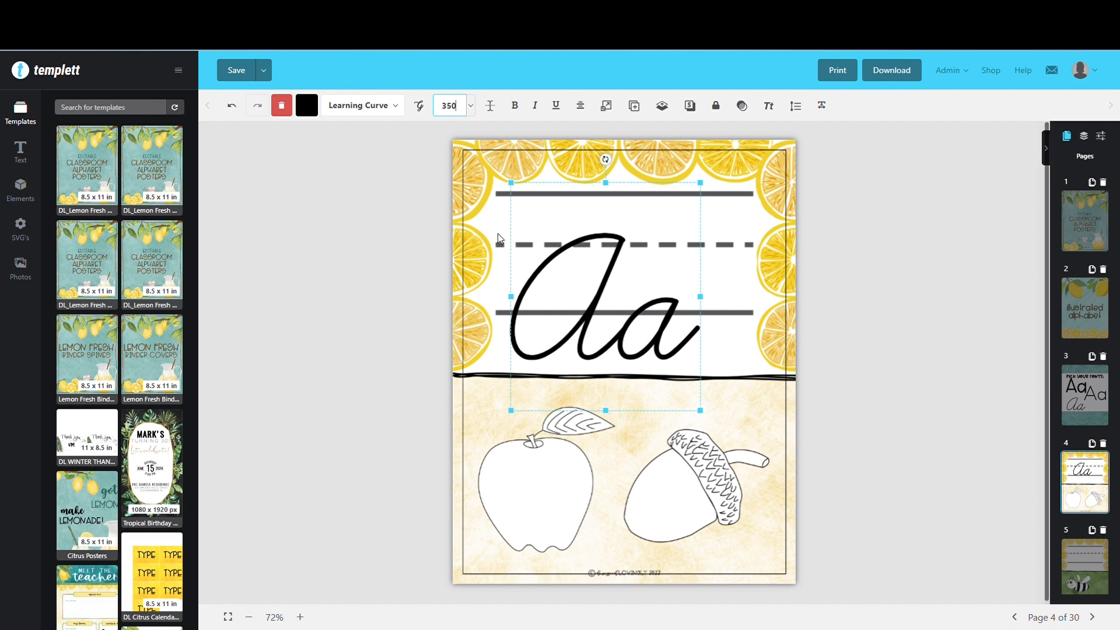
{"action": "left_click_drag", "start_coordinate": [595, 297], "coordinate": [618, 267]}
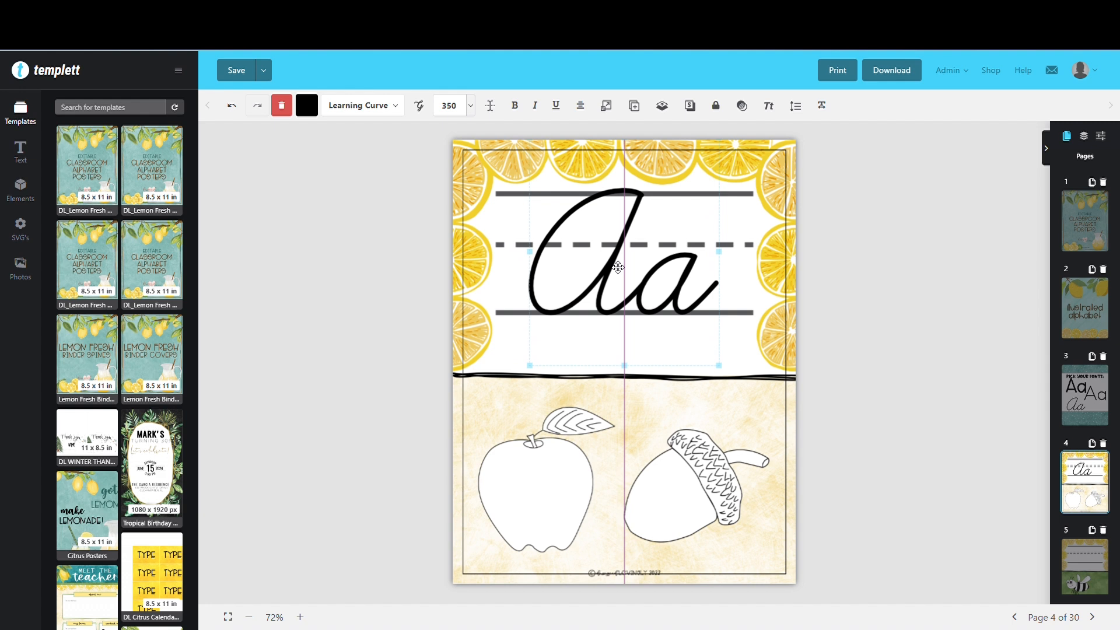
{"action": "left_click_drag", "start_coordinate": [618, 267], "coordinate": [618, 268]}
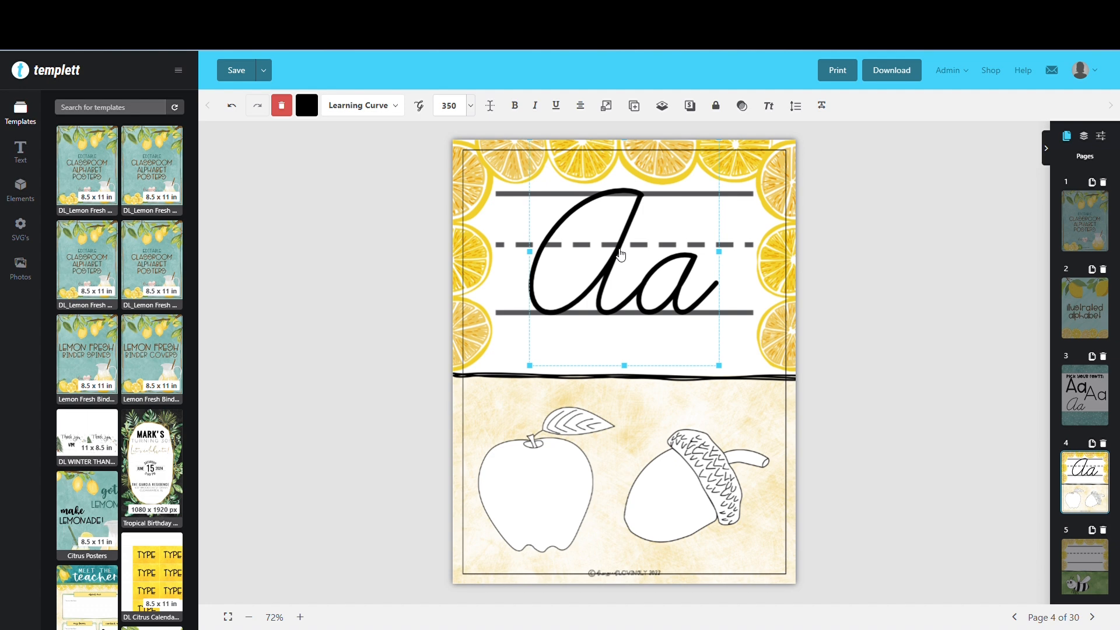
Try the recently used dark teal shades, including 19423E and 225E58, on the cursive Aa and return it to black
{"action": "left_click", "coordinate": [304, 109]}
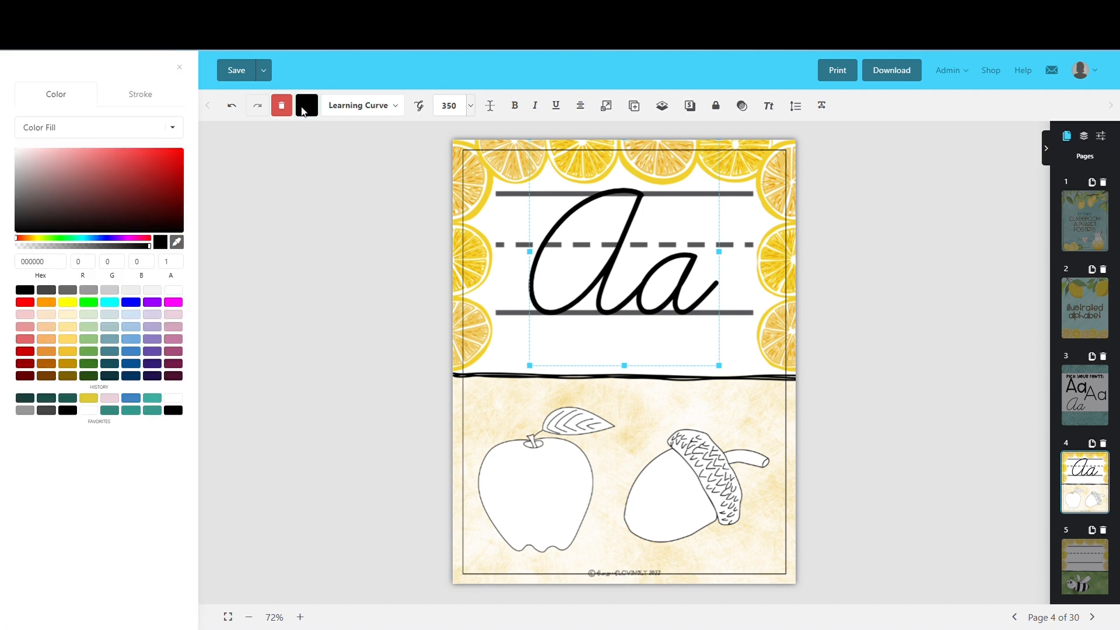
{"action": "left_click", "coordinate": [29, 400]}
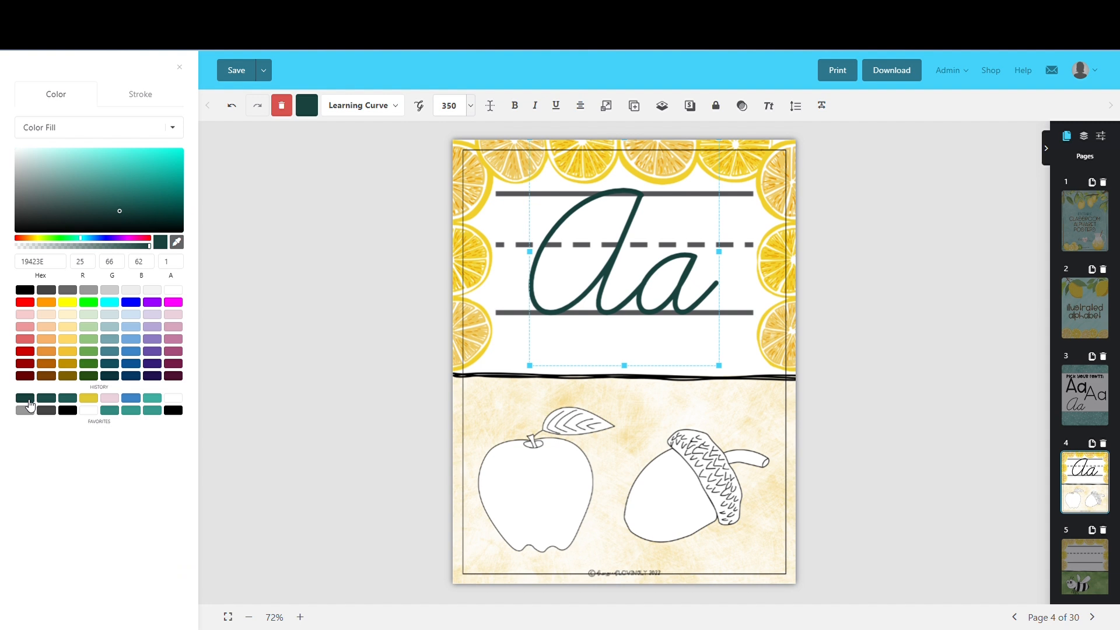
{"action": "left_click", "coordinate": [46, 399]}
{"action": "left_click", "coordinate": [68, 400]}
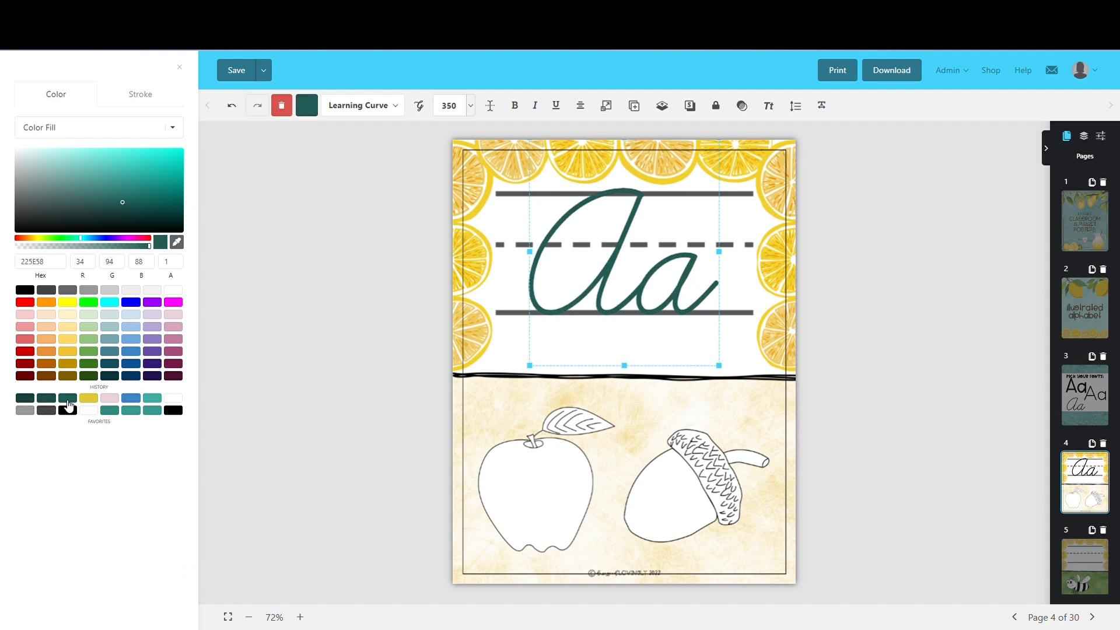
{"action": "left_click", "coordinate": [31, 290]}
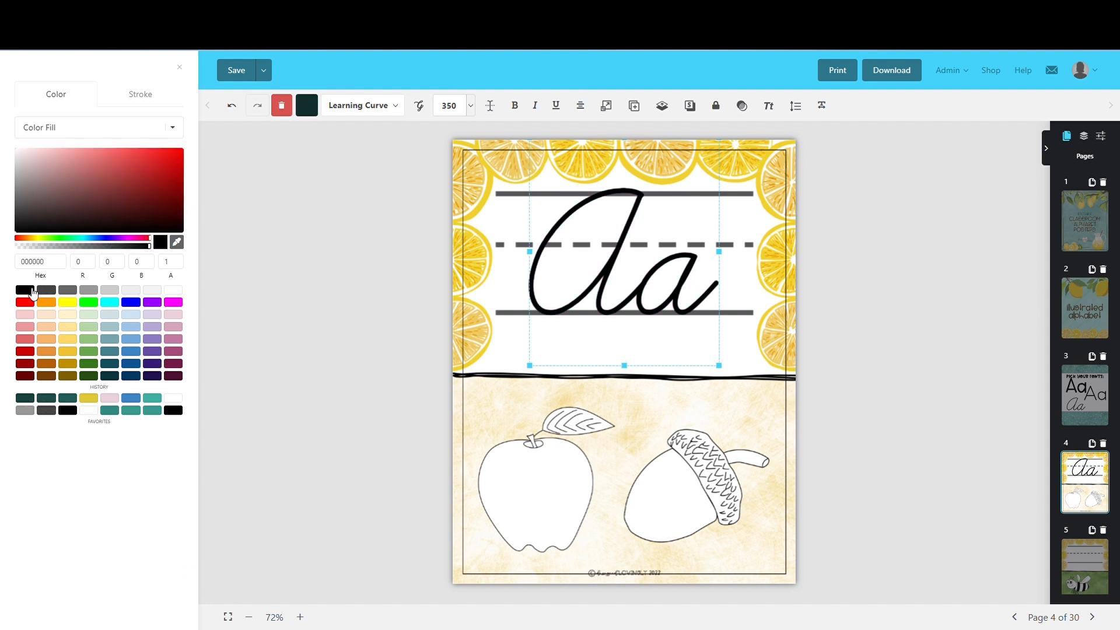
Copy the resized cursive Aa from page 4, paste it onto the bee poster on page 5 and move it onto the writing lines
{"action": "left_click", "coordinate": [611, 270]}
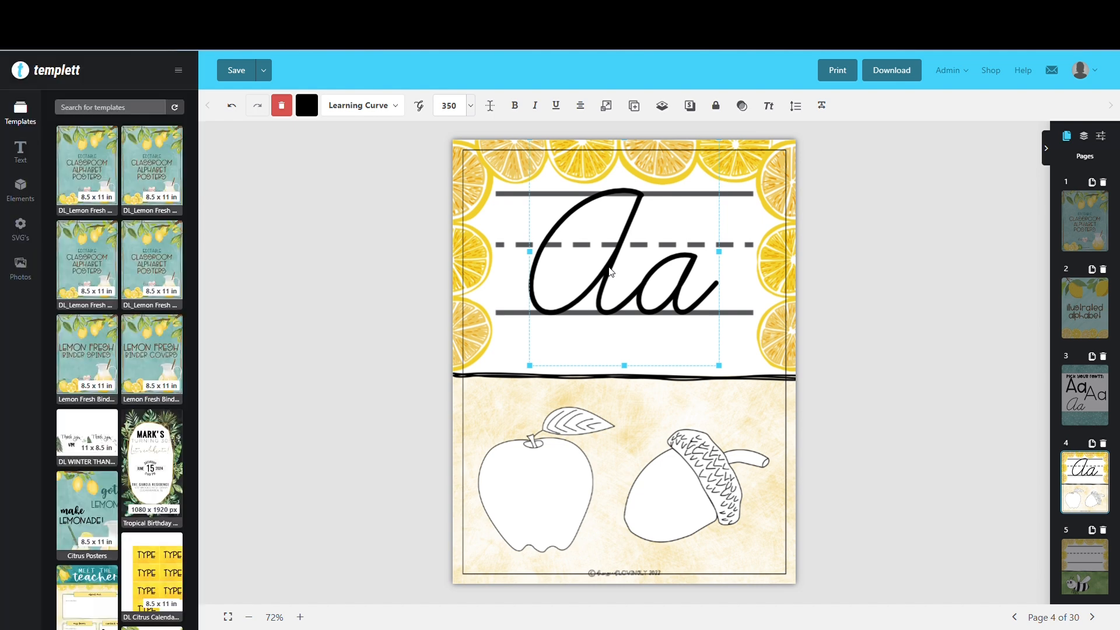
{"action": "right_click", "coordinate": [613, 267]}
{"action": "left_click", "coordinate": [636, 320]}
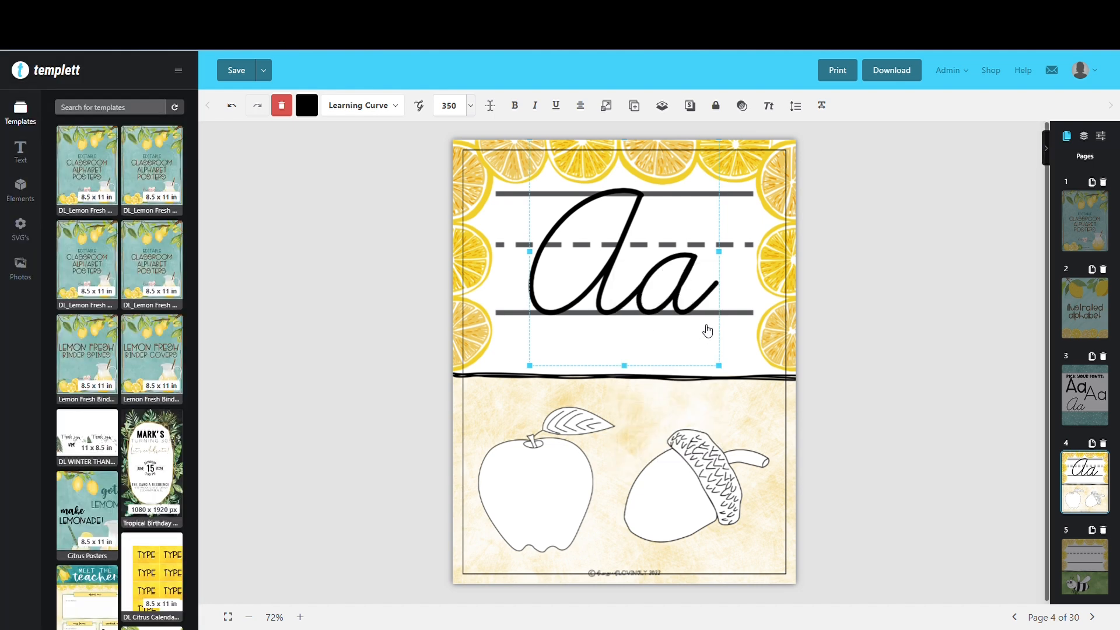
{"action": "left_click", "coordinate": [1083, 558]}
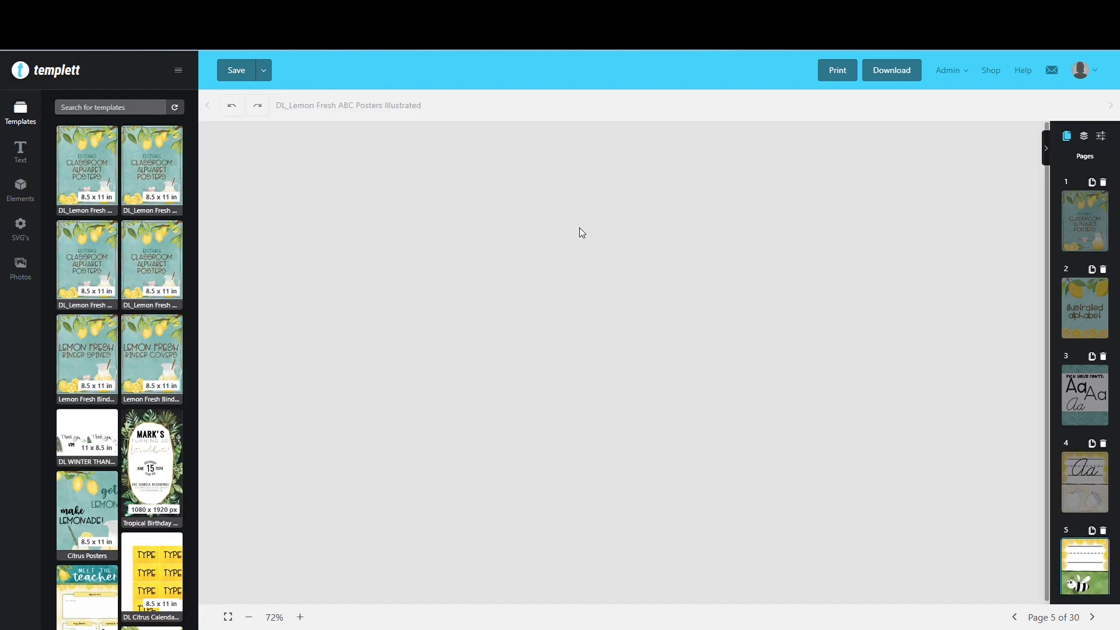
{"action": "right_click", "coordinate": [542, 200]}
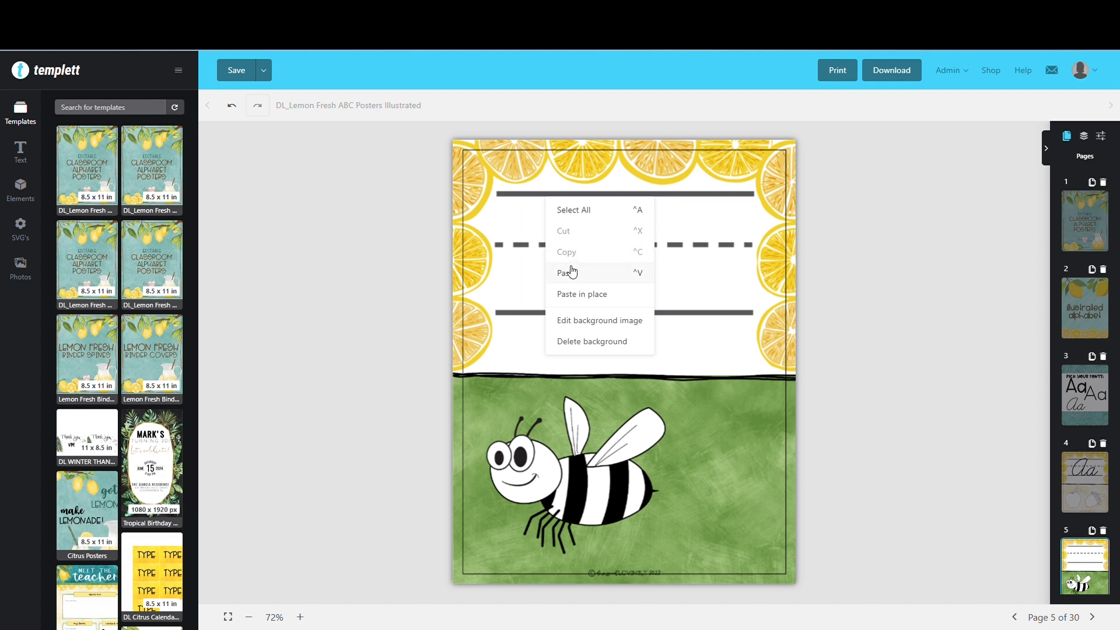
{"action": "left_click", "coordinate": [569, 272]}
{"action": "left_click_drag", "start_coordinate": [634, 300], "coordinate": [614, 199]}
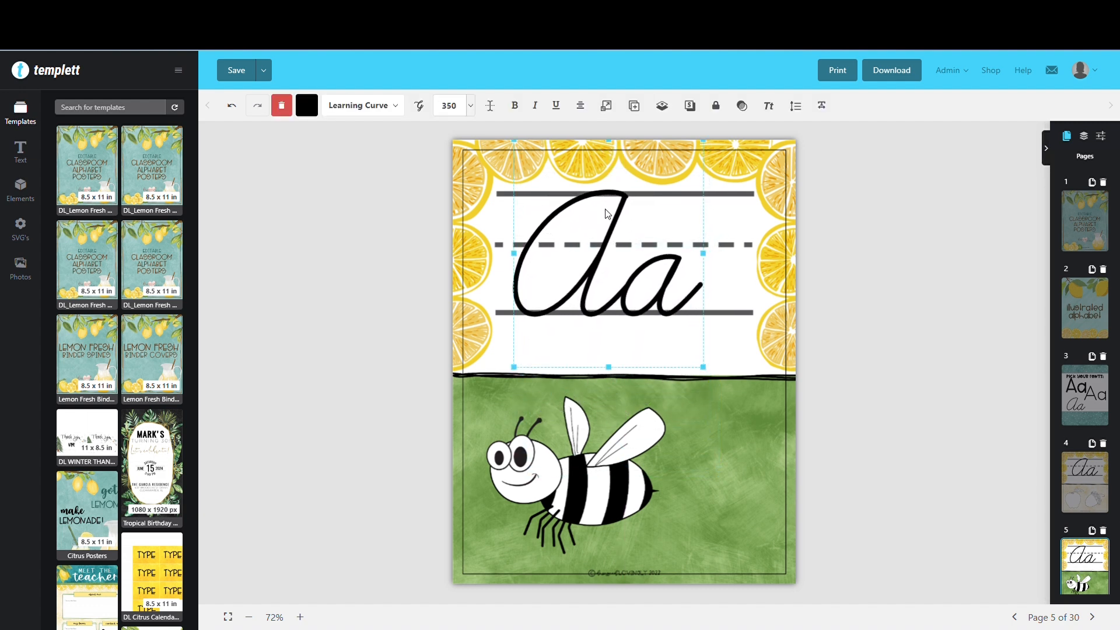
Change the pasted letters on page 5 to Bb and center them on the writing lines
{"action": "left_click", "coordinate": [605, 210]}
{"action": "double_click", "coordinate": [615, 236]}
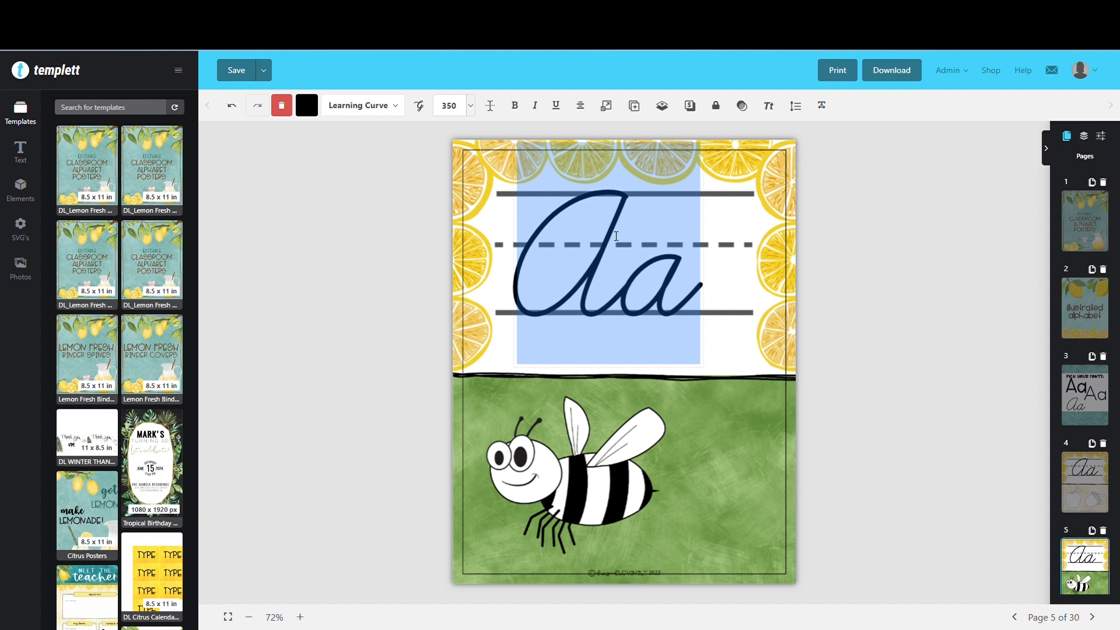
{"action": "type", "text": "Bb"}
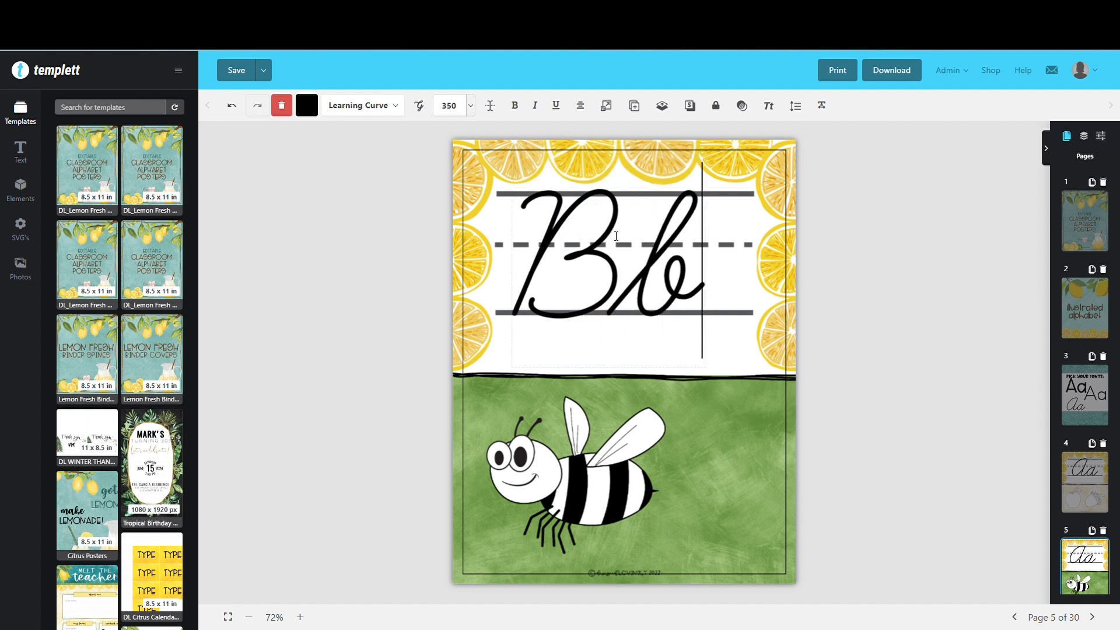
{"action": "left_click", "coordinate": [717, 237]}
{"action": "left_click_drag", "start_coordinate": [679, 247], "coordinate": [696, 245]}
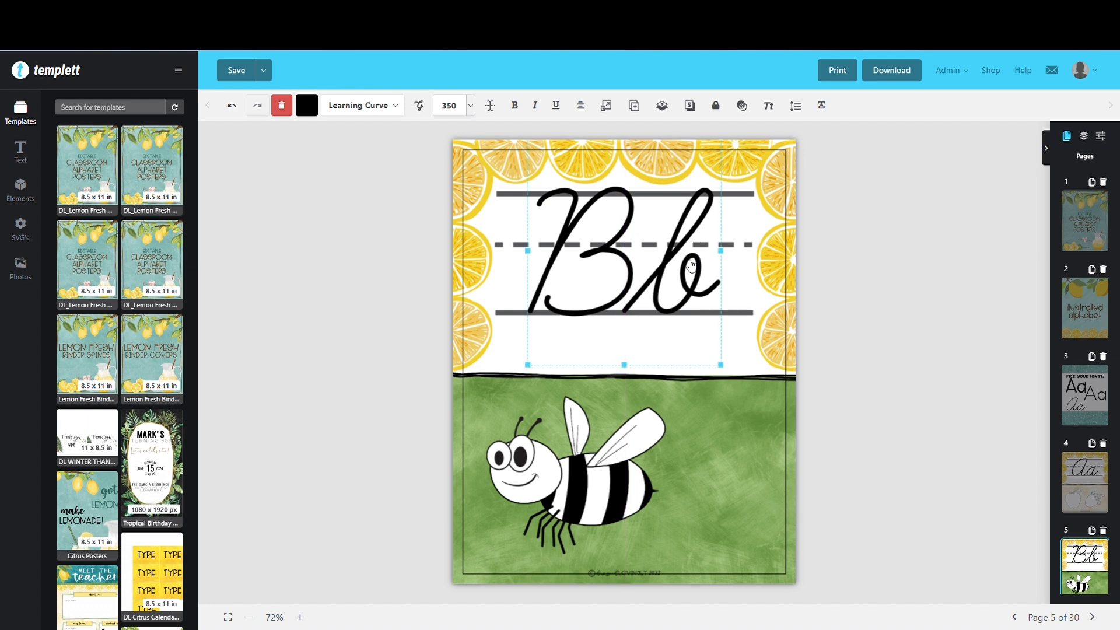
Paste the copied cursive Aa onto the car and coin poster on page 6 and move it onto the writing lines
{"action": "scroll", "coordinate": [1089, 522], "scroll_direction": "down", "scroll_amount": 3}
{"action": "left_click", "coordinate": [1090, 521]}
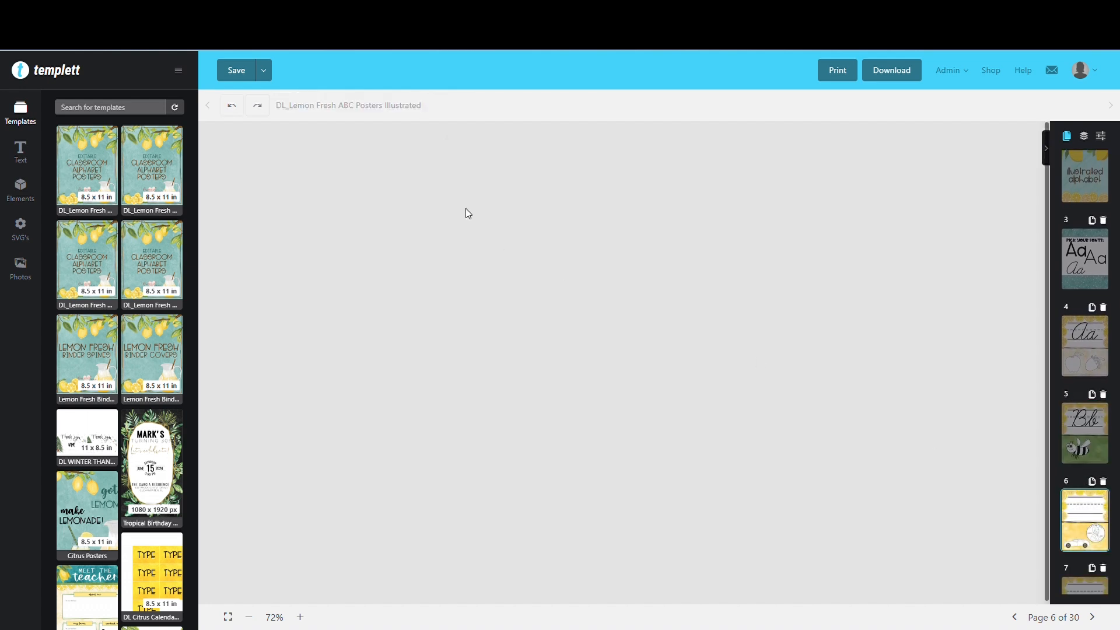
{"action": "right_click", "coordinate": [520, 196]}
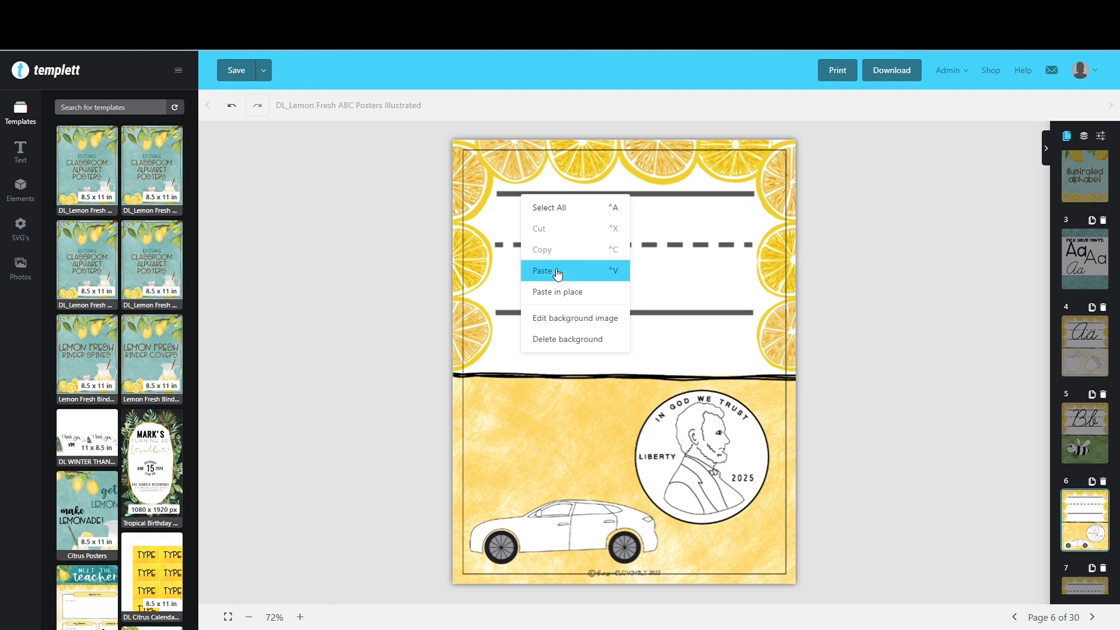
{"action": "left_click", "coordinate": [558, 272]}
{"action": "left_click_drag", "start_coordinate": [619, 350], "coordinate": [619, 252]}
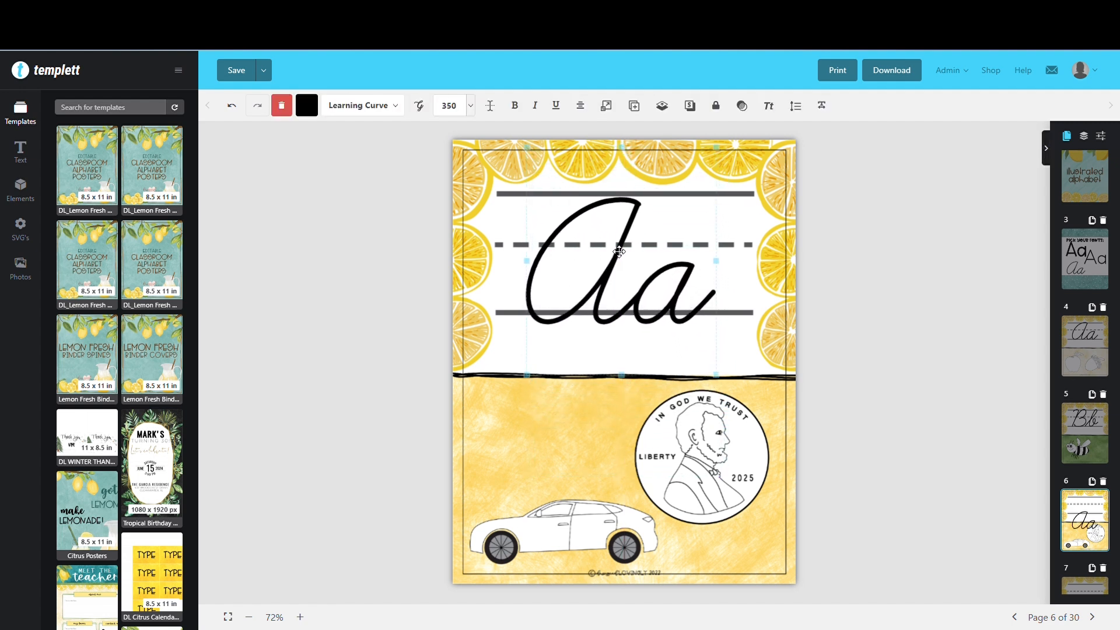
Change the pasted letters on page 6 to Cc and center them on the writing lines
{"action": "double_click", "coordinate": [619, 252]}
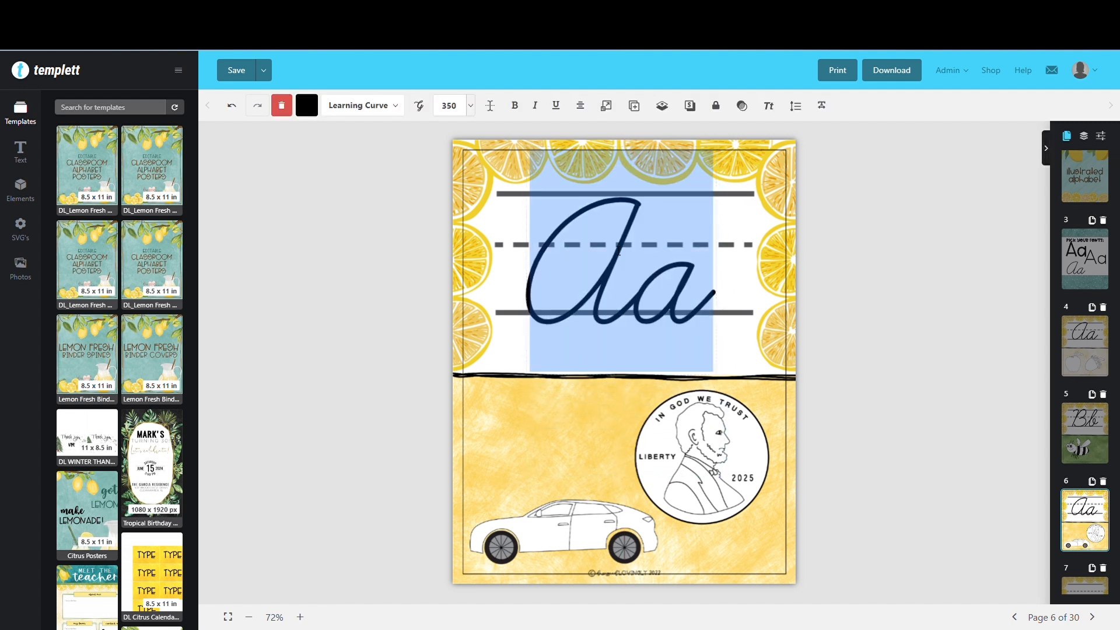
{"action": "type", "text": "Cc"}
{"action": "left_click", "coordinate": [650, 332]}
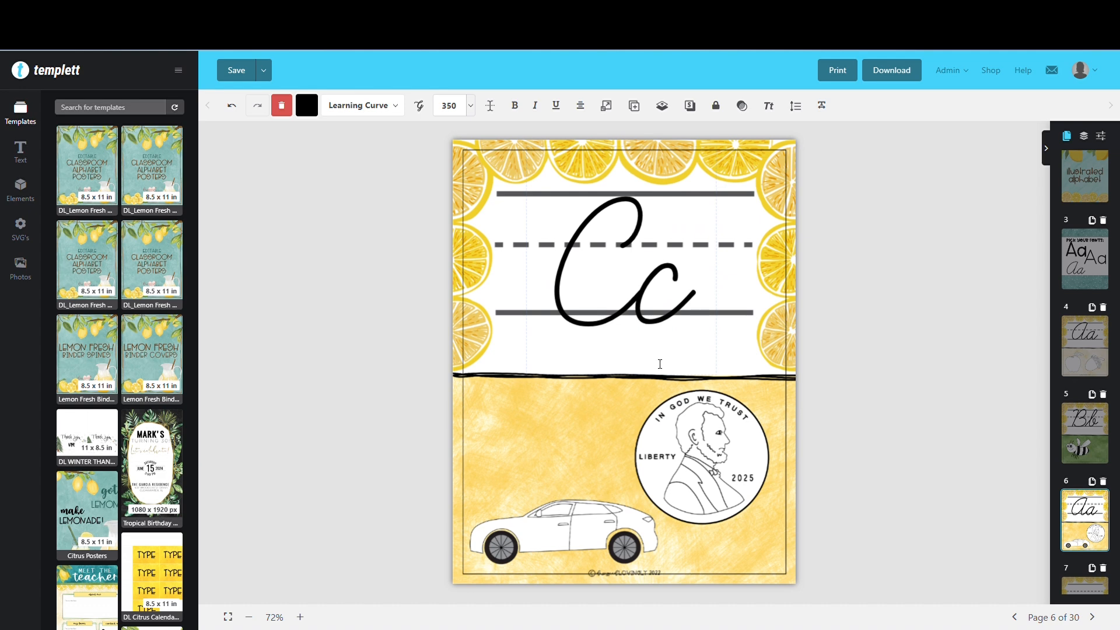
{"action": "left_click", "coordinate": [663, 382]}
{"action": "left_click", "coordinate": [672, 321]}
{"action": "left_click_drag", "start_coordinate": [671, 320], "coordinate": [677, 313]}
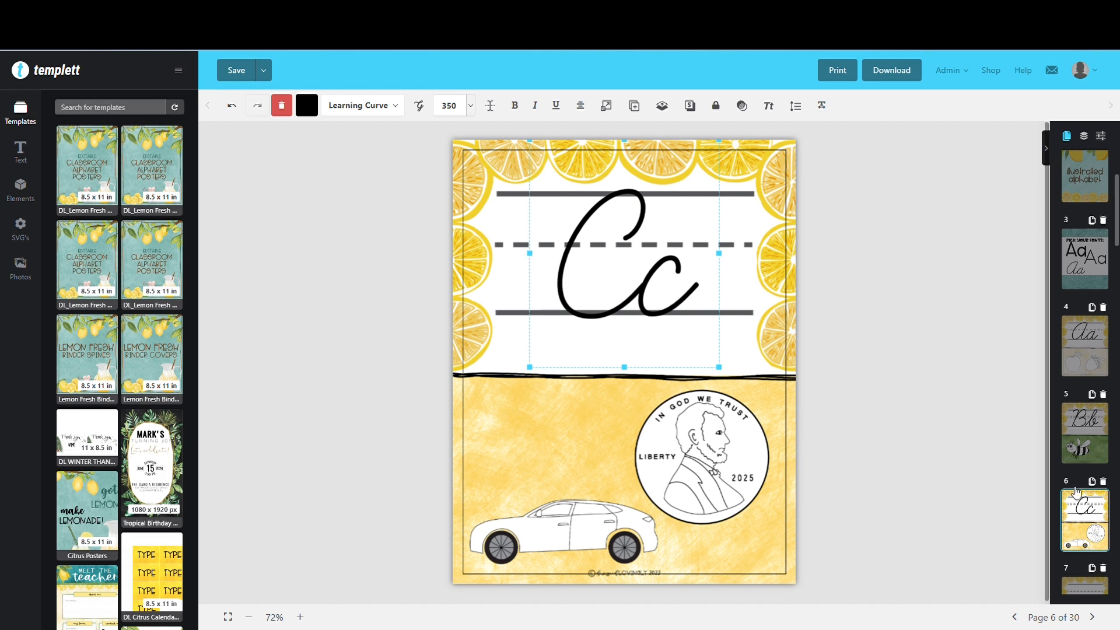
Add a heading text to the apple and acorn poster on page 4 and format it in Learning Curve at size 48
{"action": "left_click", "coordinate": [1091, 344]}
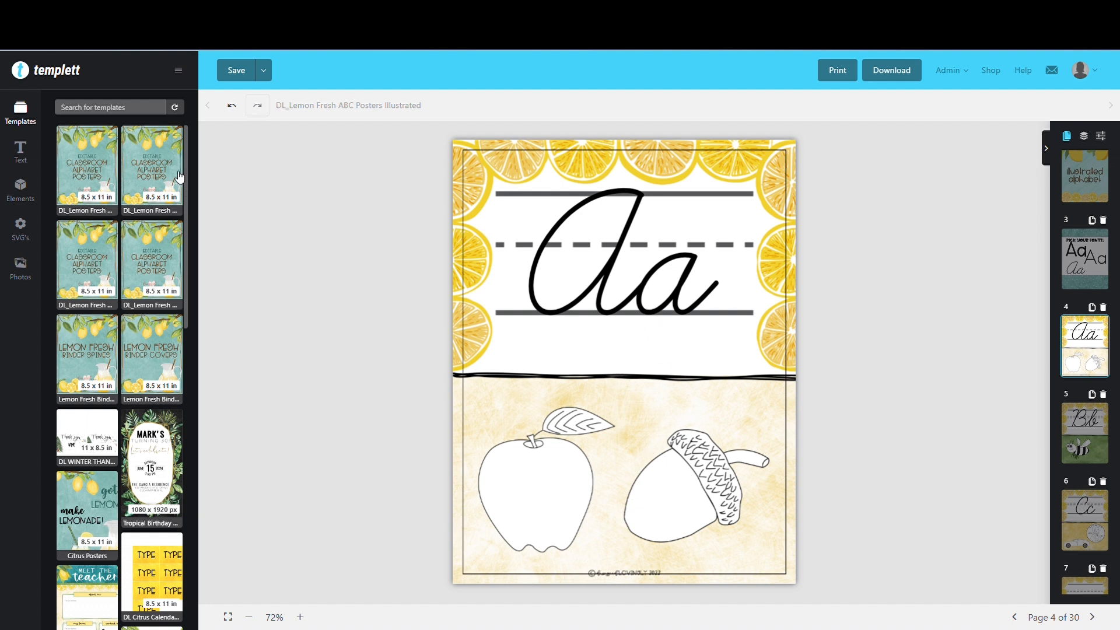
{"action": "left_click", "coordinate": [20, 152]}
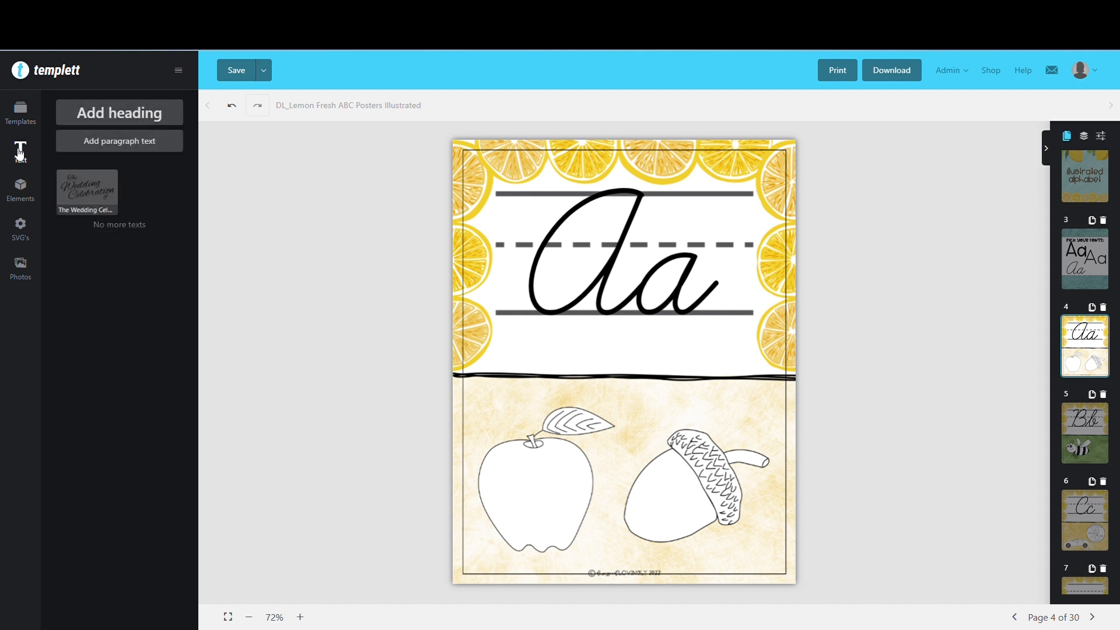
{"action": "left_click", "coordinate": [100, 115]}
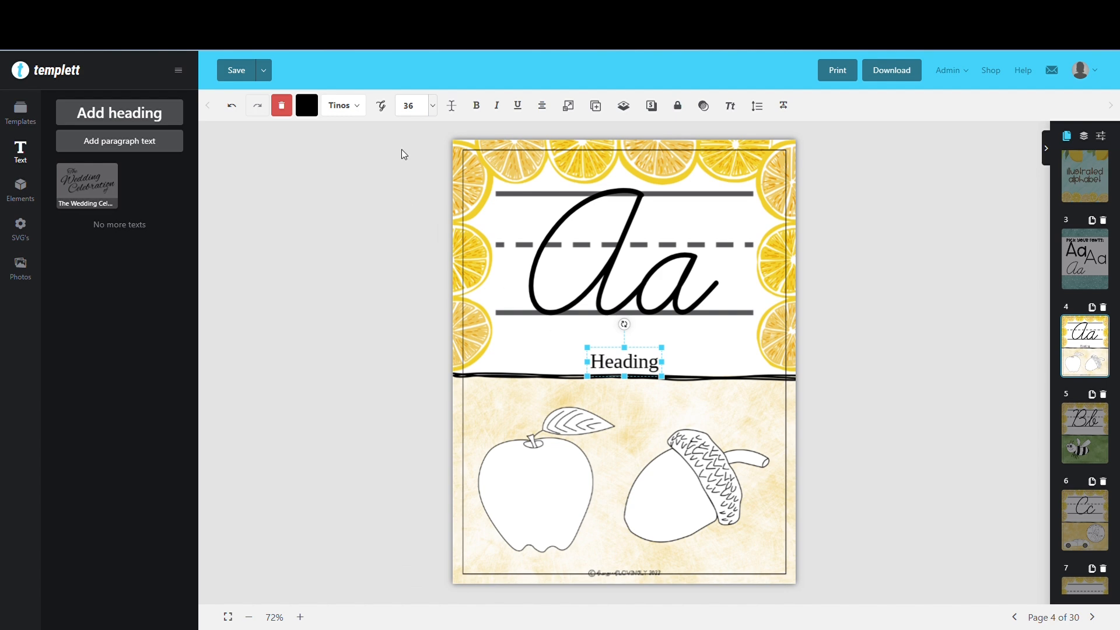
{"action": "left_click", "coordinate": [440, 107]}
{"action": "scroll", "coordinate": [426, 271], "scroll_direction": "down", "scroll_amount": 3}
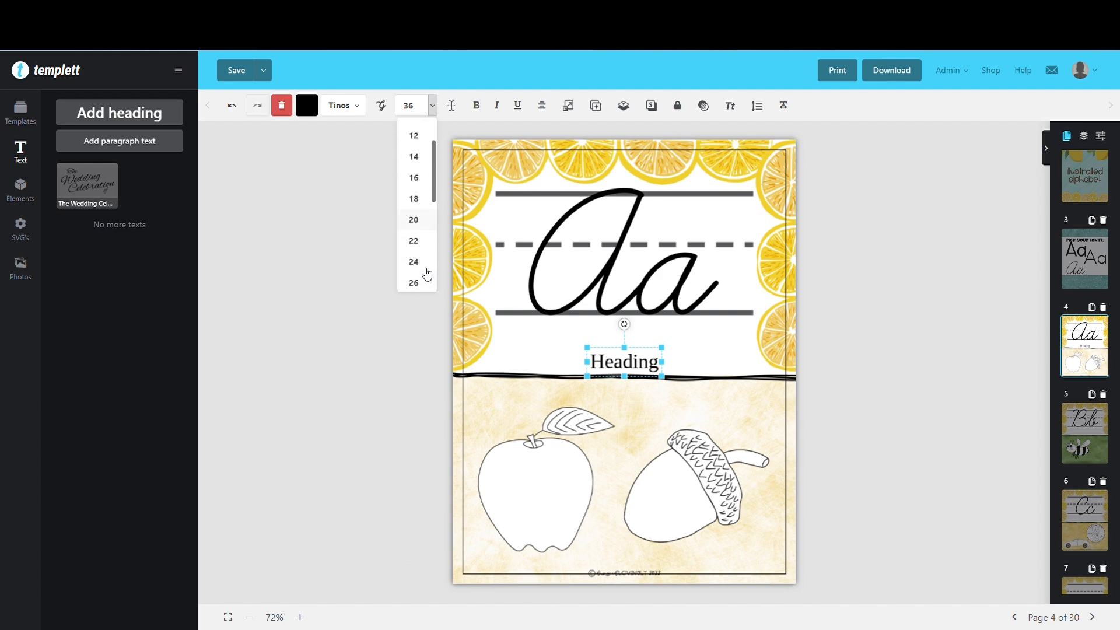
{"action": "scroll", "coordinate": [424, 270], "scroll_direction": "down", "scroll_amount": 3}
{"action": "left_click", "coordinate": [417, 237]}
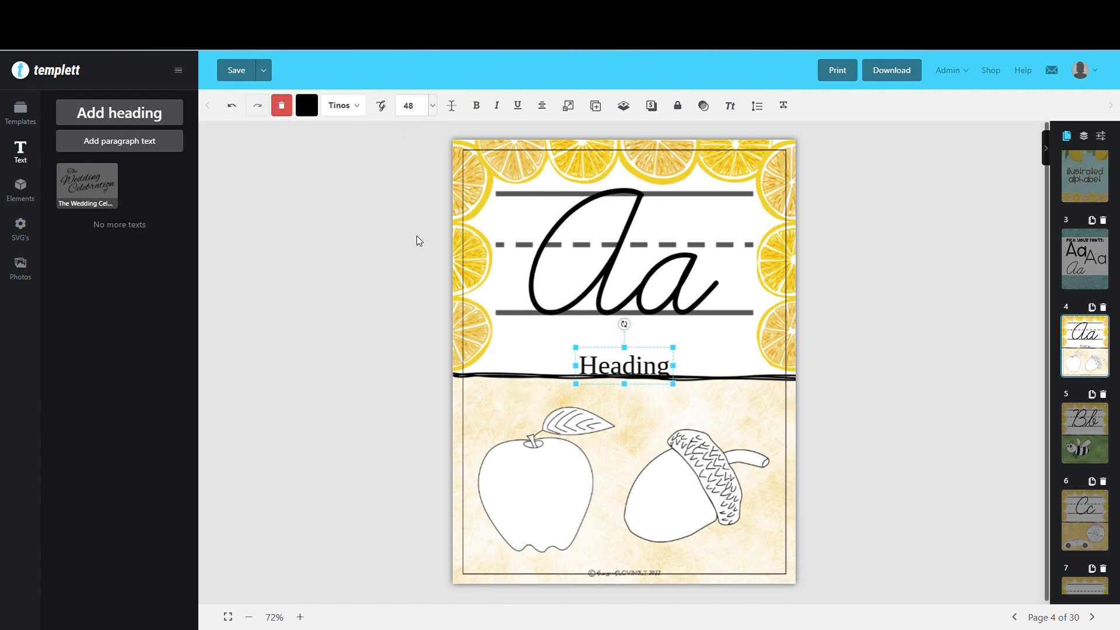
{"action": "left_click", "coordinate": [358, 106]}
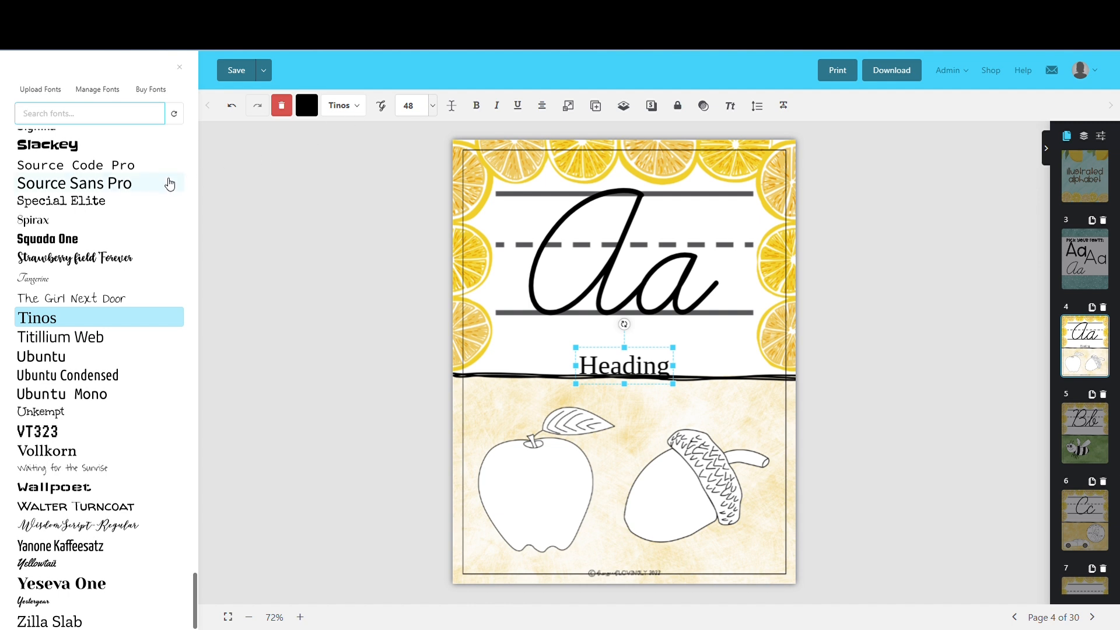
{"action": "type", "text": "lear"}
{"action": "left_click", "coordinate": [81, 152]}
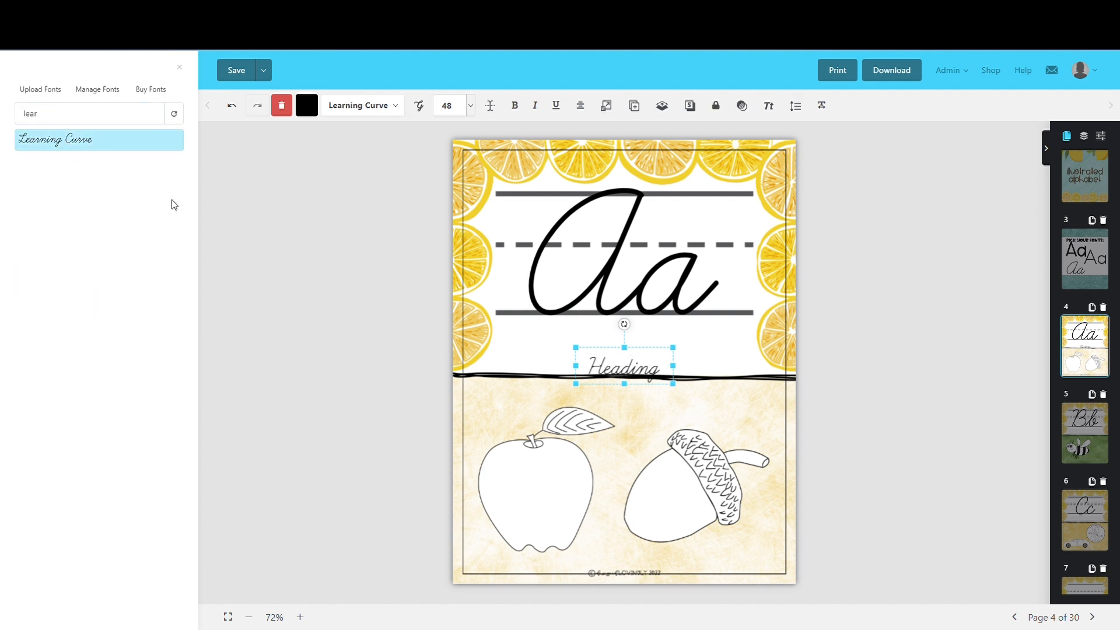
Move the new heading inside the apple drawing and change its text to "apple"
{"action": "left_click_drag", "start_coordinate": [616, 382], "coordinate": [539, 506]}
{"action": "double_click", "coordinate": [538, 507]}
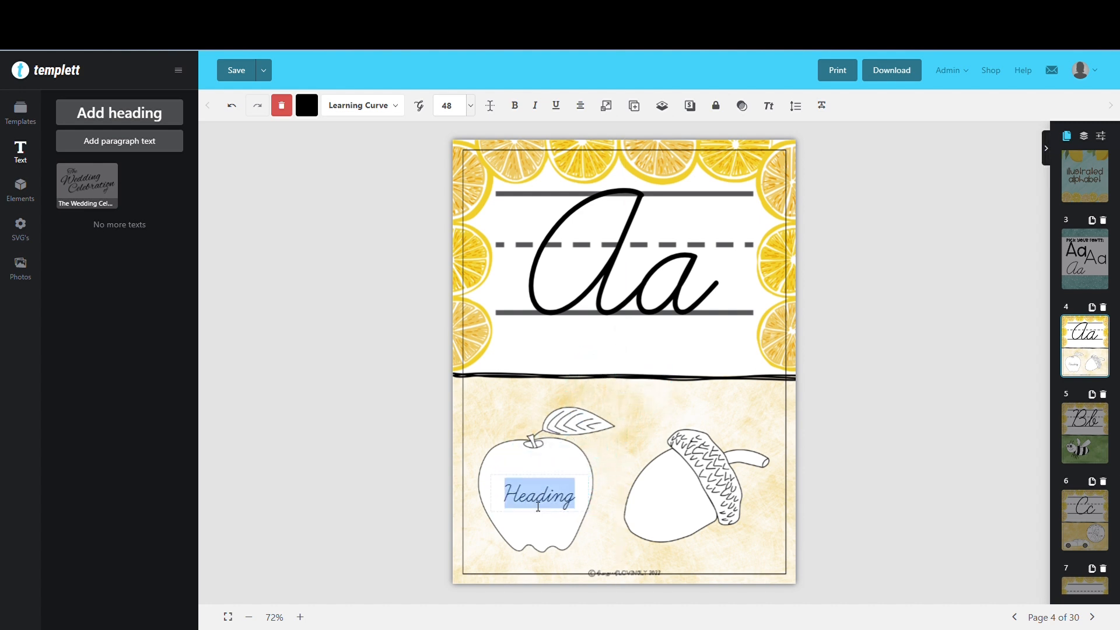
{"action": "type", "text": "apple"}
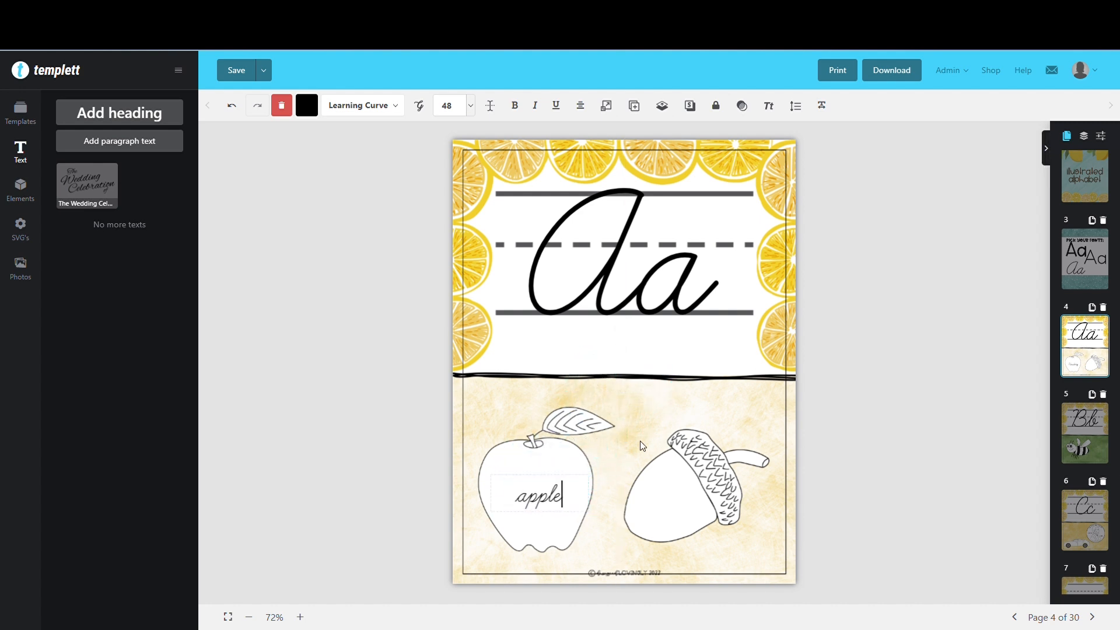
{"action": "left_click", "coordinate": [640, 441]}
Copy the apple label and paste a second one on page 4
{"action": "left_click", "coordinate": [555, 500]}
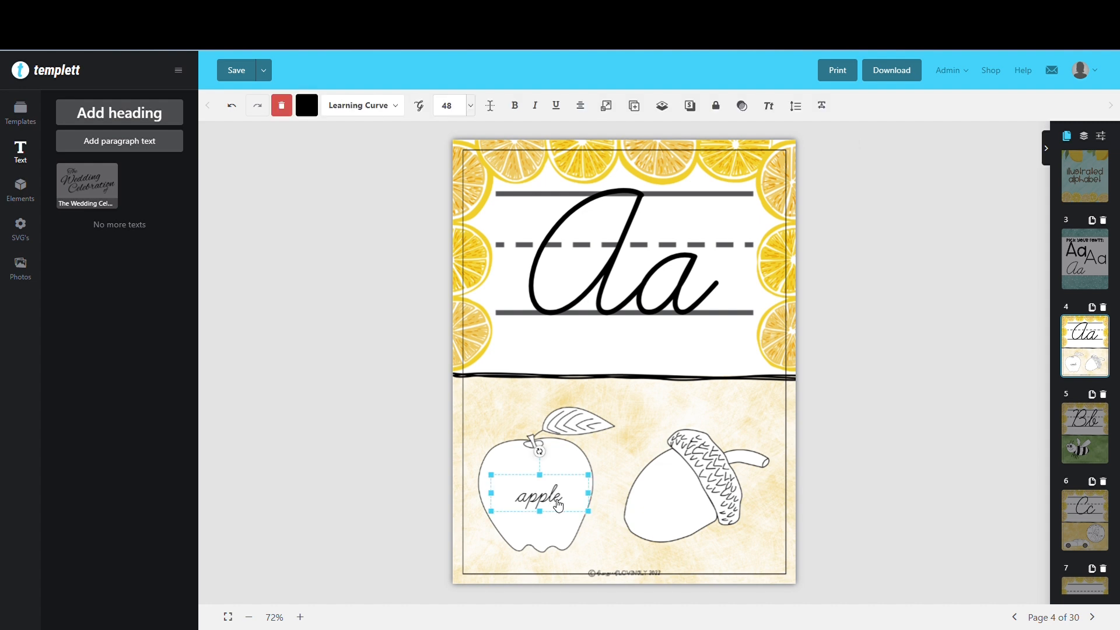
{"action": "right_click", "coordinate": [557, 501]}
{"action": "left_click", "coordinate": [590, 453]}
{"action": "left_click", "coordinate": [601, 446]}
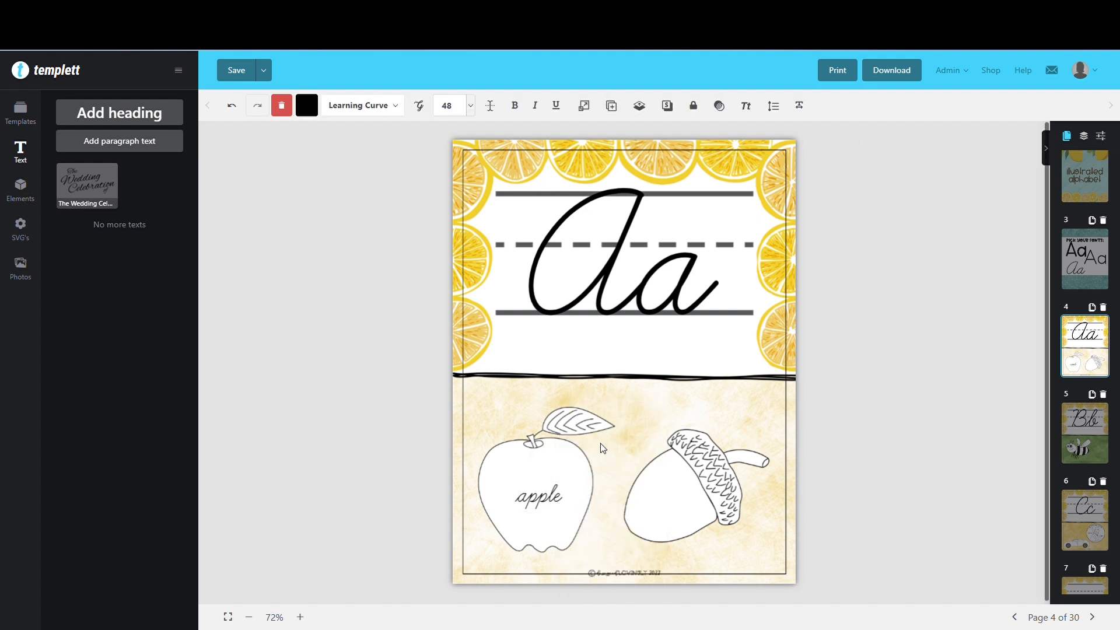
{"action": "right_click", "coordinate": [605, 441]}
{"action": "left_click", "coordinate": [636, 513]}
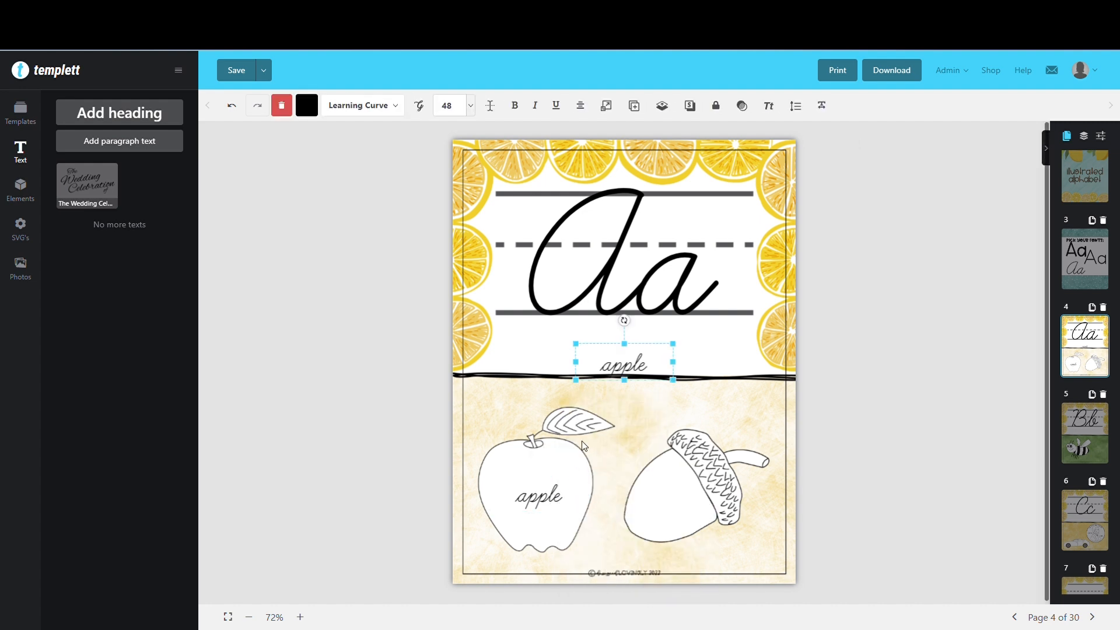
Move the pasted label inside the acorn drawing and change its text to "acorn"
{"action": "left_click_drag", "start_coordinate": [621, 376], "coordinate": [671, 513]}
{"action": "double_click", "coordinate": [673, 509]}
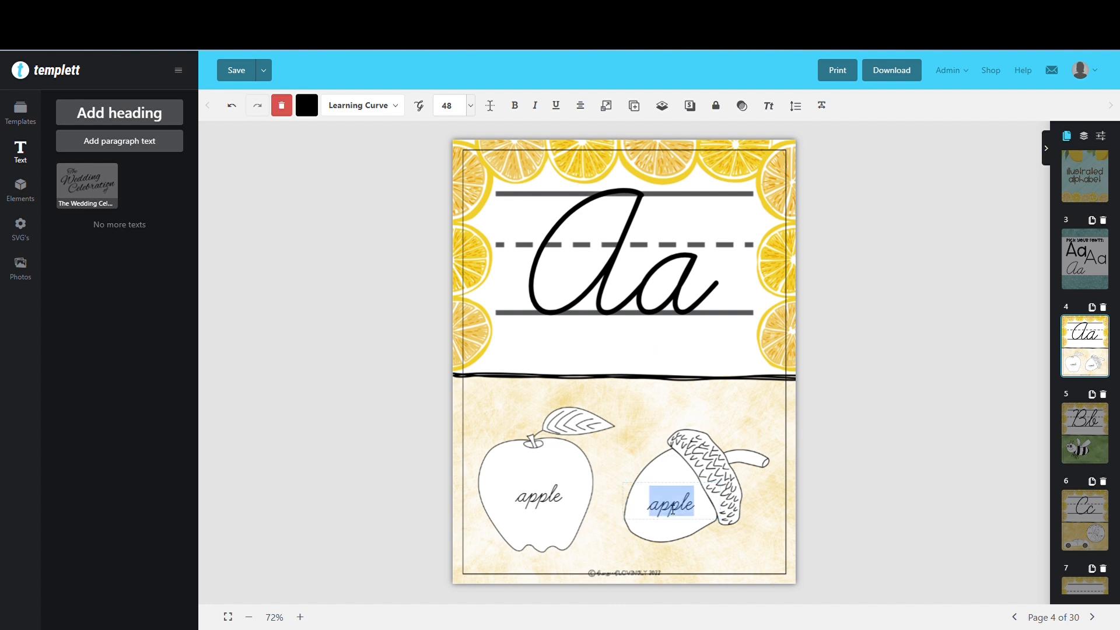
{"action": "type", "text": "acorn"}
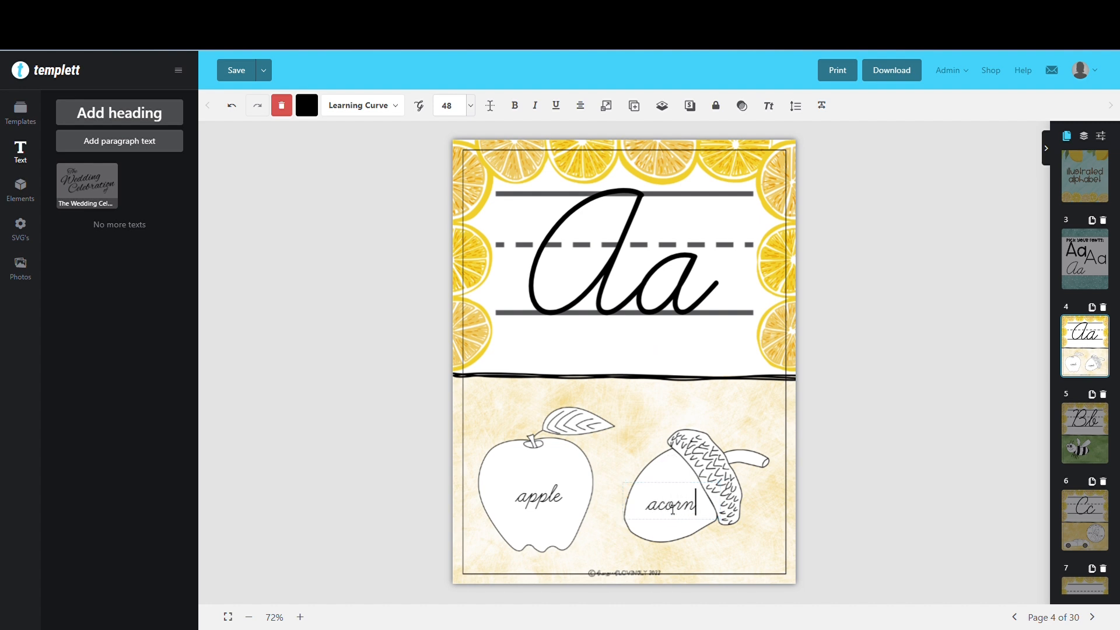
{"action": "left_click", "coordinate": [649, 436]}
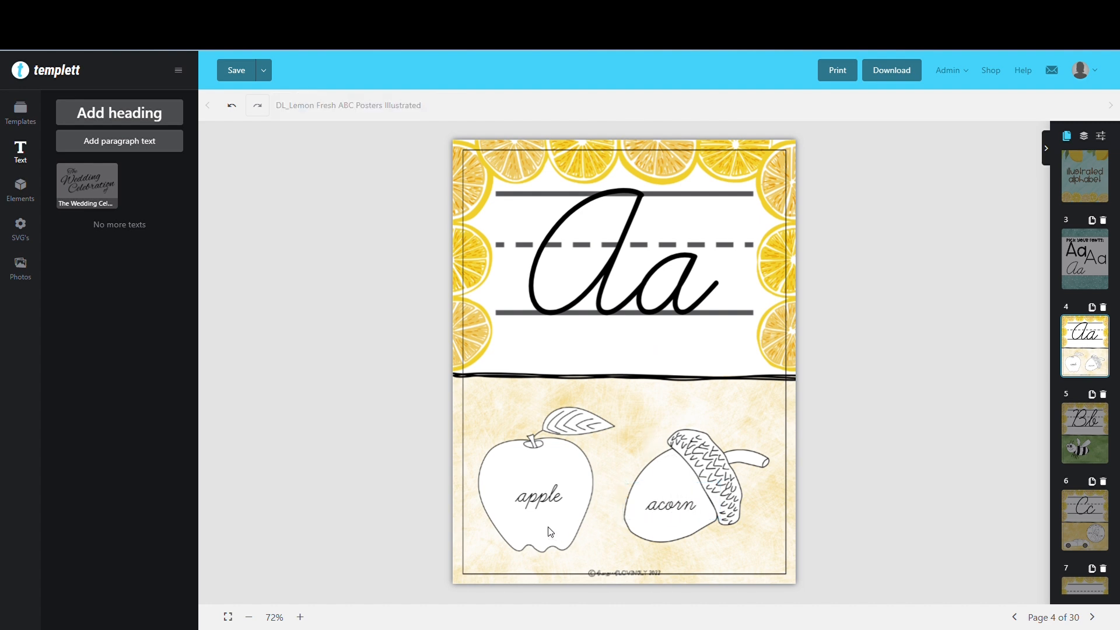
Paste the copied label beside the bee on page 5 and change its text to "bee"
{"action": "left_click", "coordinate": [682, 509]}
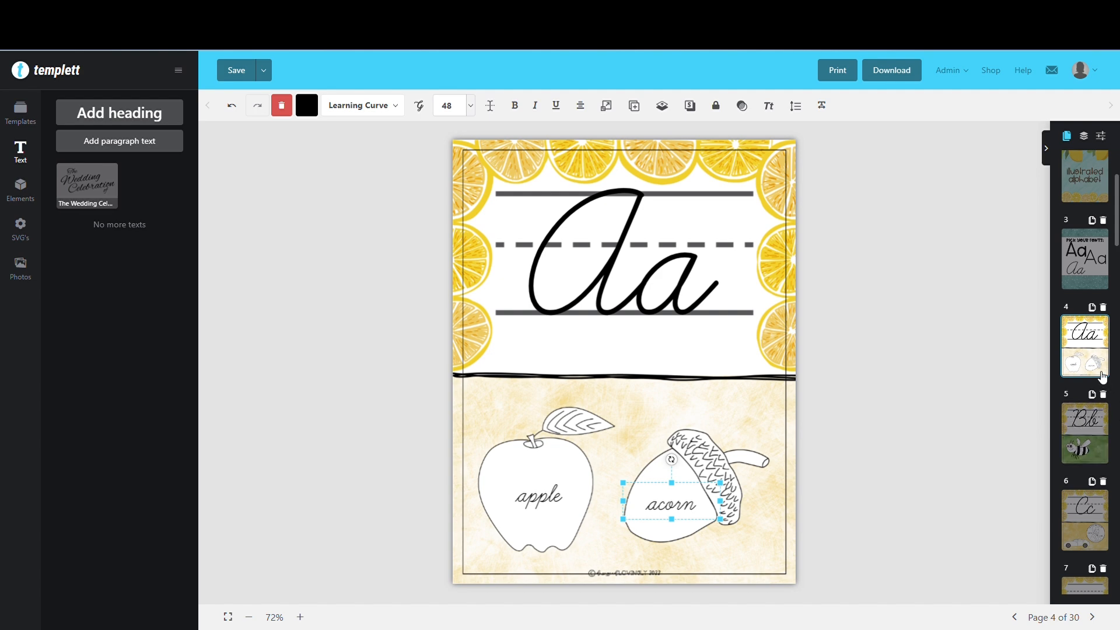
{"action": "left_click", "coordinate": [1102, 437]}
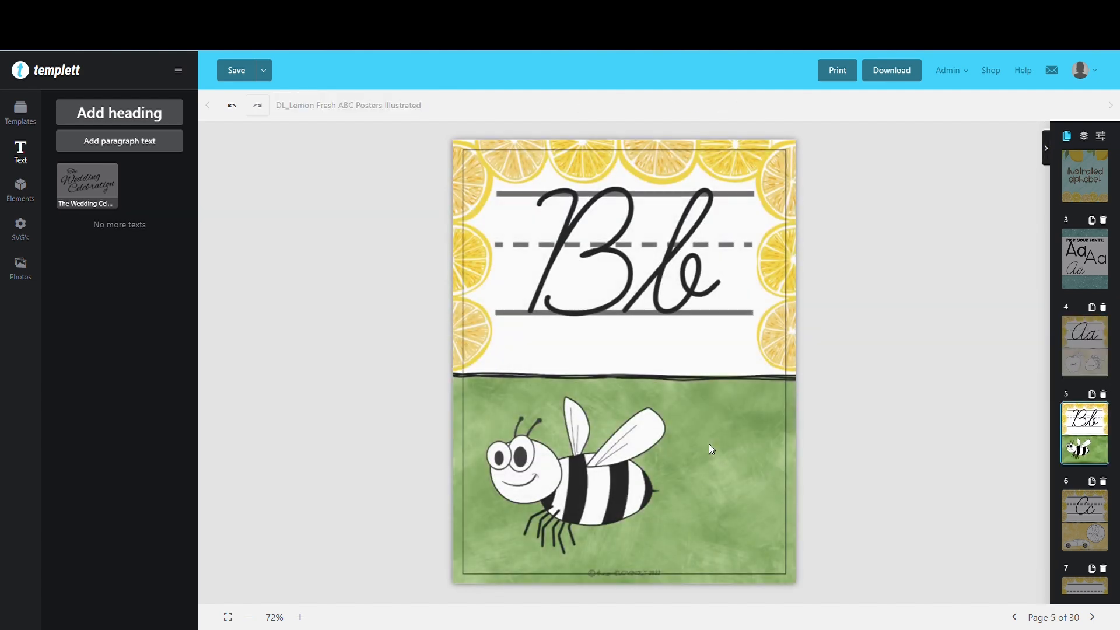
{"action": "right_click", "coordinate": [676, 415]}
{"action": "left_click", "coordinate": [700, 488]}
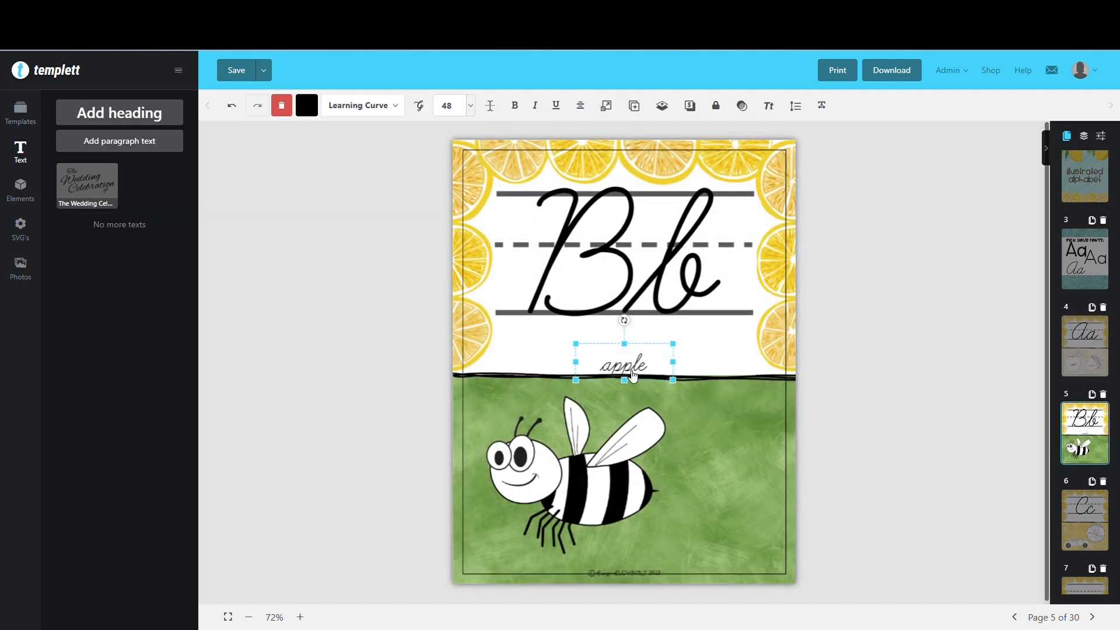
{"action": "left_click_drag", "start_coordinate": [627, 365], "coordinate": [711, 481]}
{"action": "double_click", "coordinate": [711, 481]}
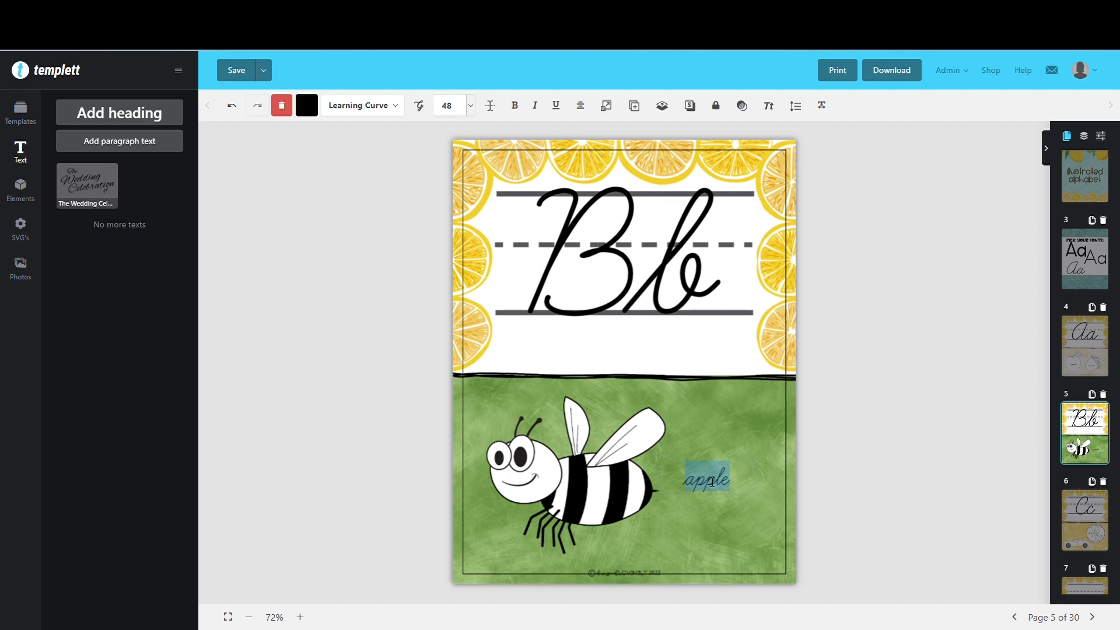
{"action": "type", "text": "bee"}
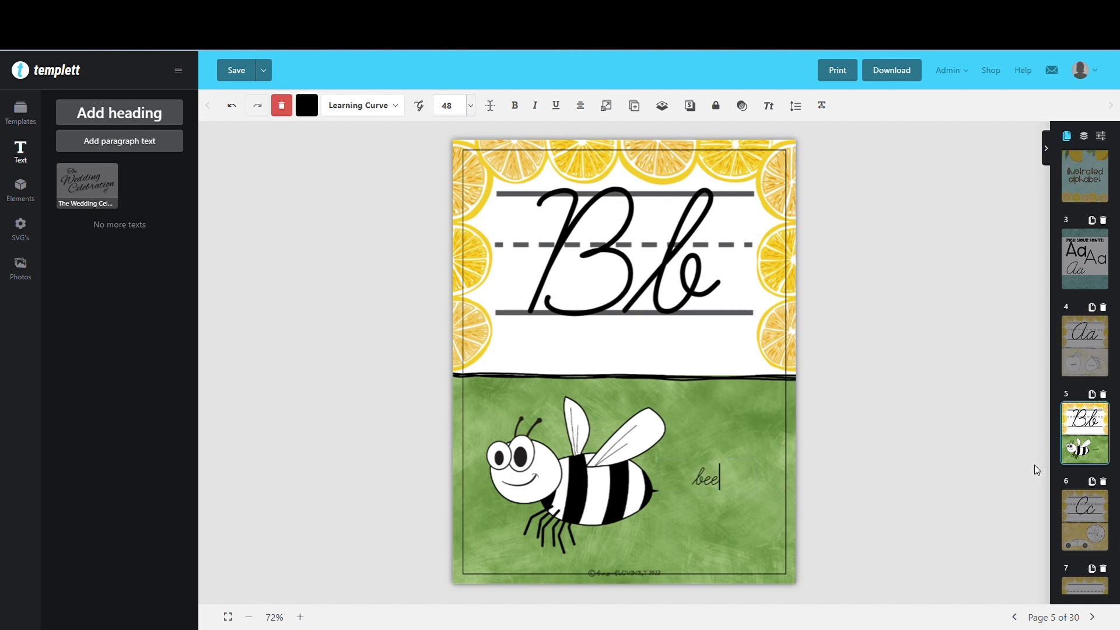
Paste the copied label on page 6 and move it to the upper-left side of the coin
{"action": "left_click", "coordinate": [1085, 520]}
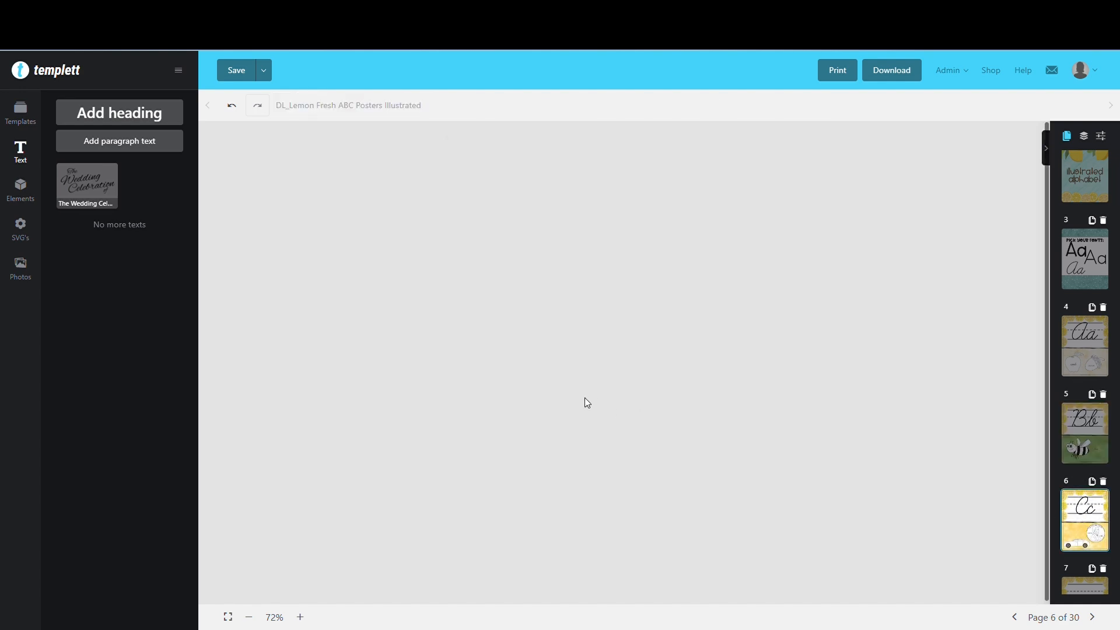
{"action": "right_click", "coordinate": [531, 402]}
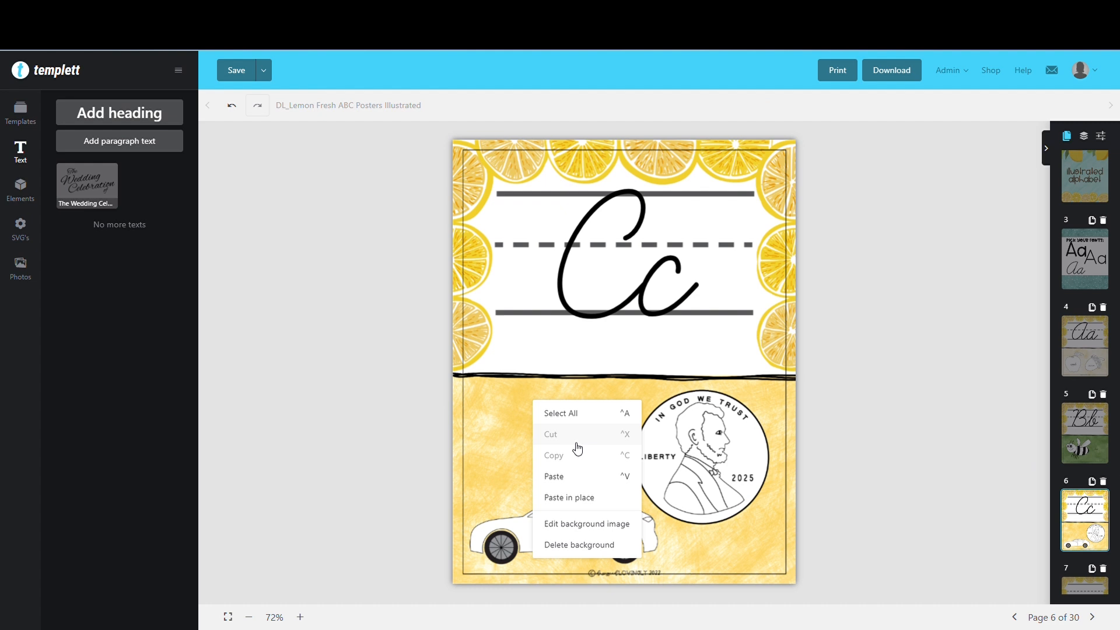
{"action": "left_click", "coordinate": [569, 478]}
{"action": "left_click_drag", "start_coordinate": [620, 375], "coordinate": [623, 408]}
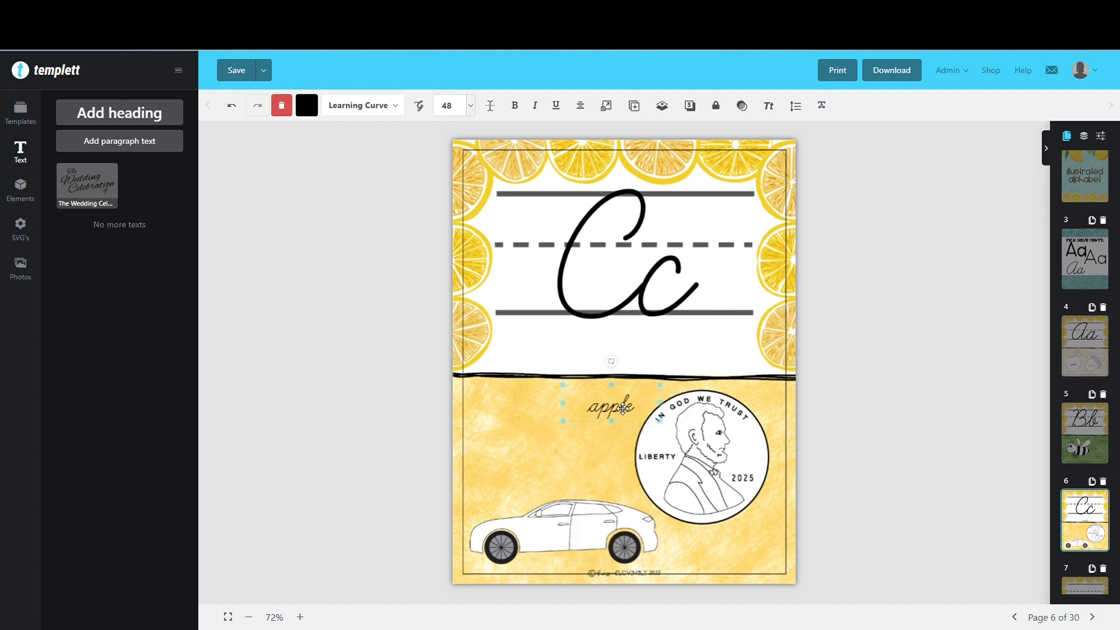
Change the text of the label beside the coin to "cent"
{"action": "double_click", "coordinate": [621, 410]}
{"action": "type", "text": "vrn"}
{"action": "key", "text": "BackSpace"}
{"action": "key", "text": "BackSpace"}
{"action": "key", "text": "BackSpace"}
{"action": "type", "text": "cent"}
{"action": "left_click", "coordinate": [551, 438]}
Paste another copied label on page 6 above the car and change its text to "car"
{"action": "right_click", "coordinate": [552, 439]}
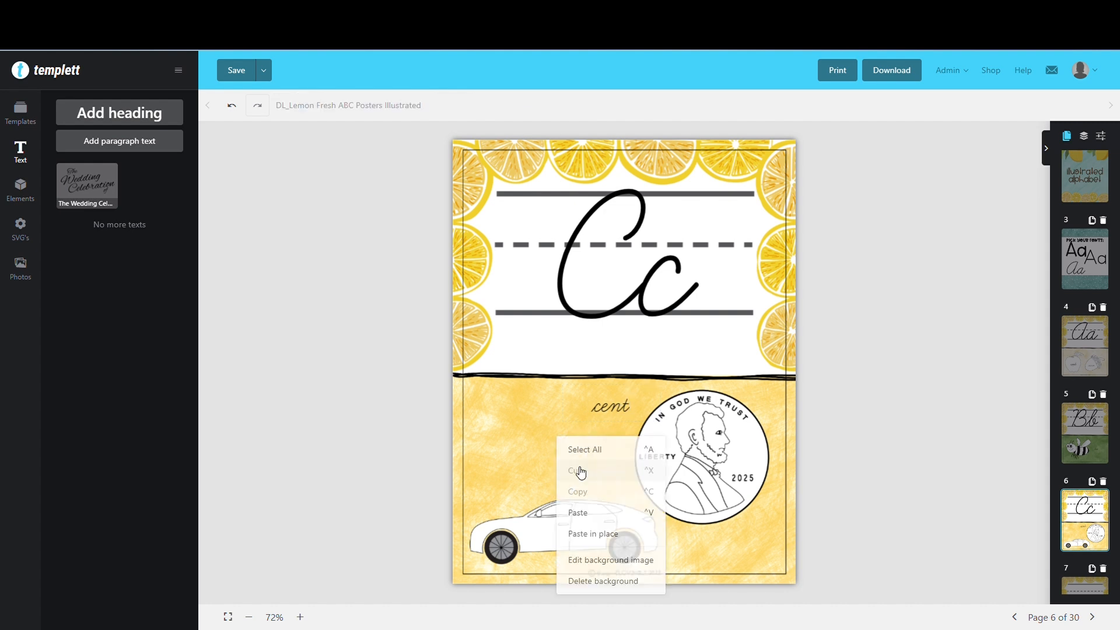
{"action": "left_click", "coordinate": [587, 513]}
{"action": "left_click_drag", "start_coordinate": [546, 435], "coordinate": [504, 509]}
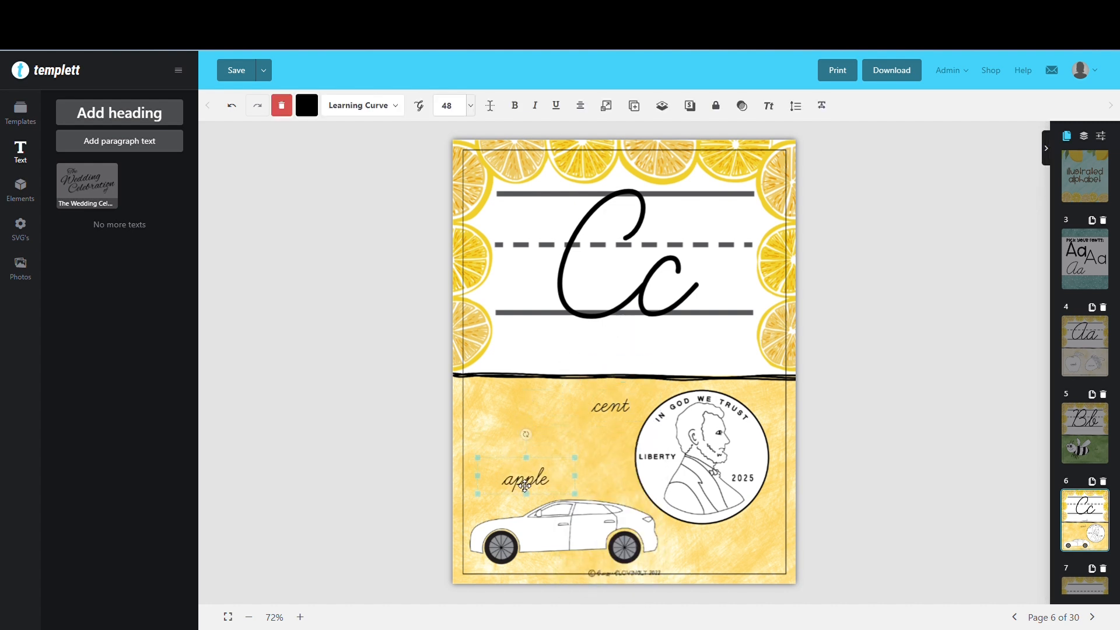
{"action": "double_click", "coordinate": [525, 484]}
{"action": "type", "text": "car"}
{"action": "left_click", "coordinate": [603, 479]}
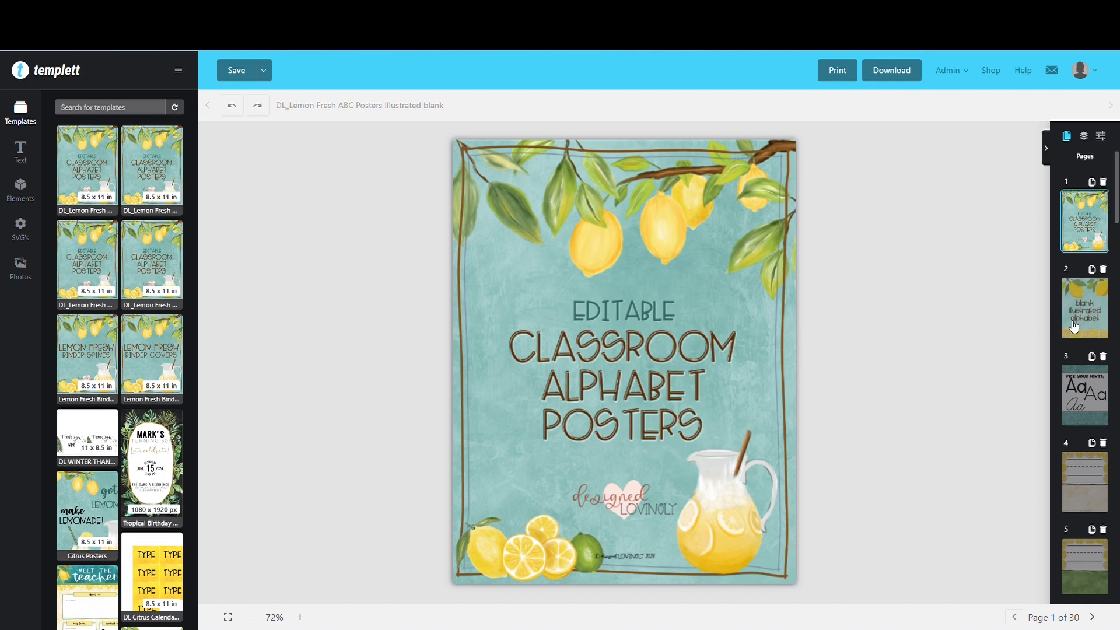
Copy the thin print "Aa" letter pair from the font choices on page 3
{"action": "left_click", "coordinate": [1076, 326]}
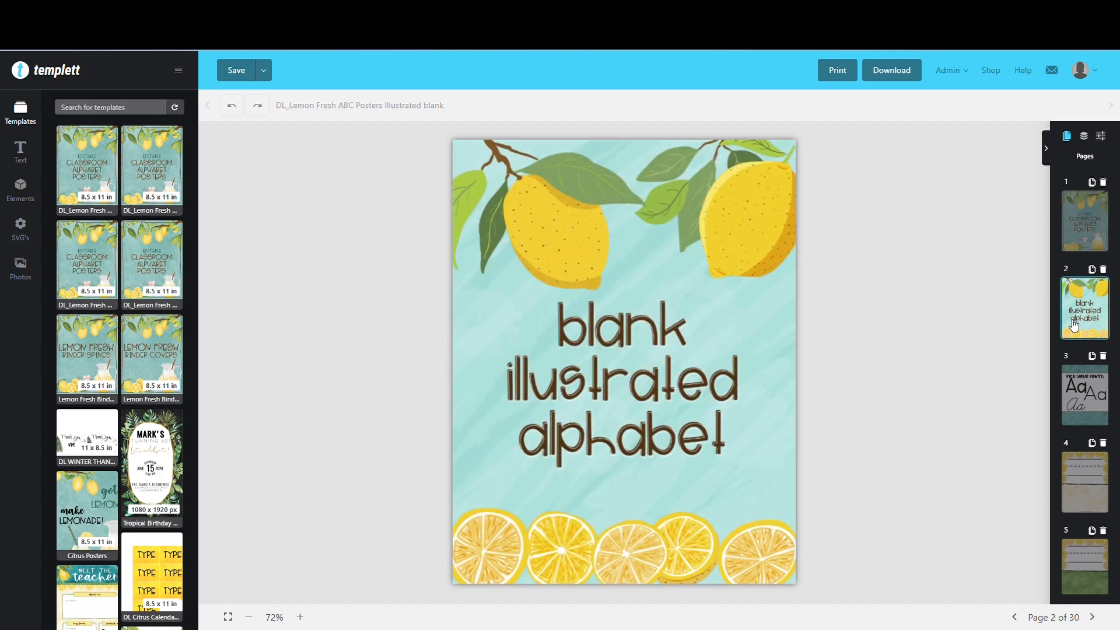
{"action": "left_click", "coordinate": [1084, 395]}
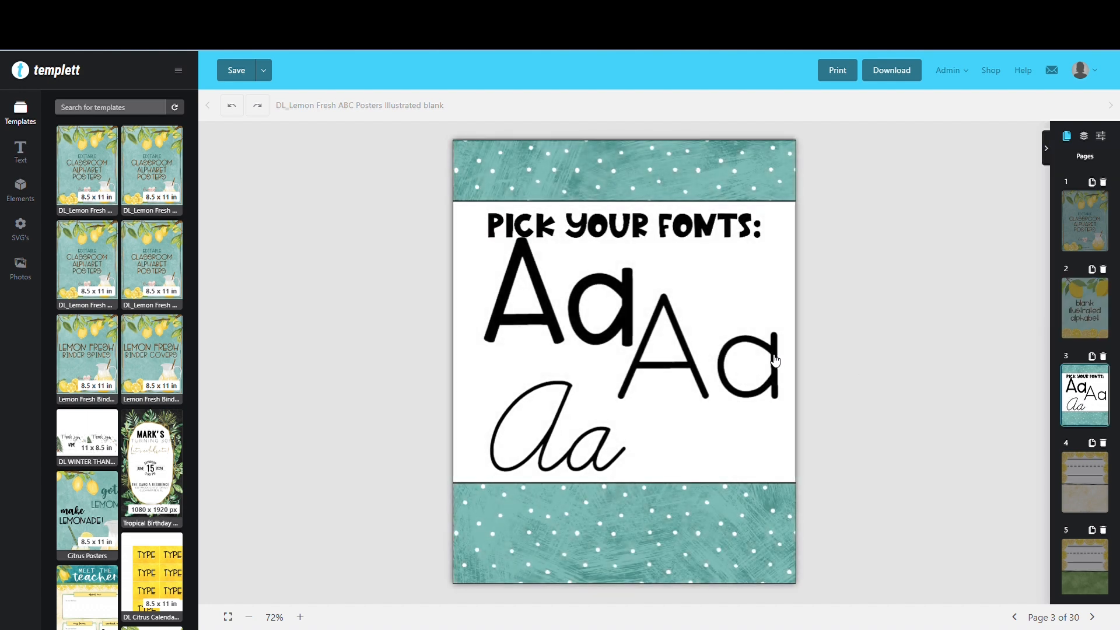
{"action": "left_click", "coordinate": [774, 360]}
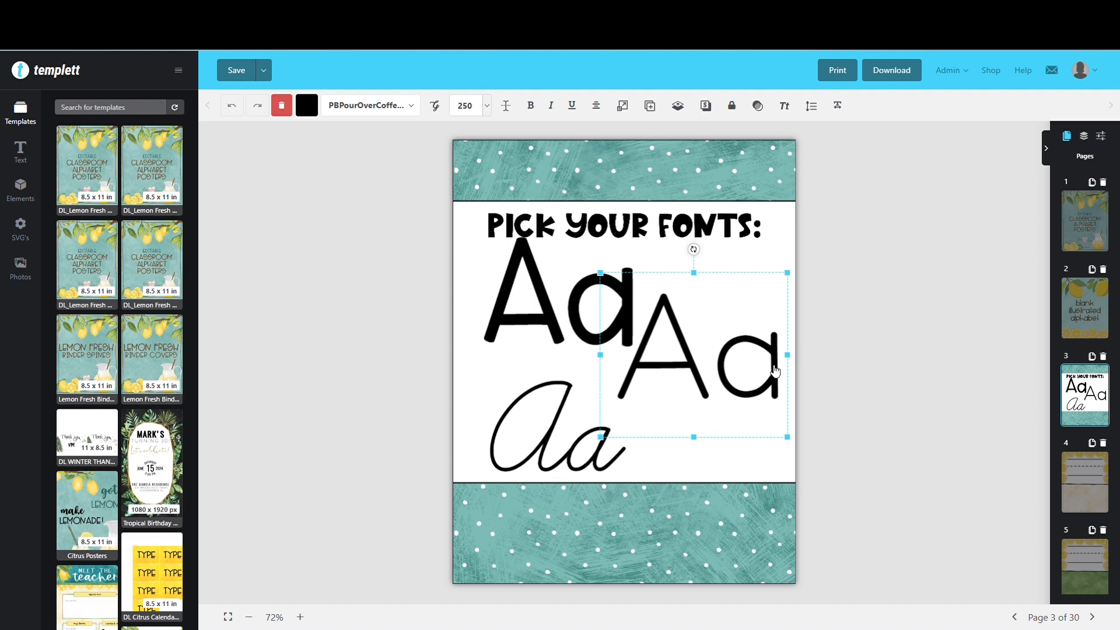
{"action": "right_click", "coordinate": [776, 362]}
{"action": "left_click", "coordinate": [792, 421]}
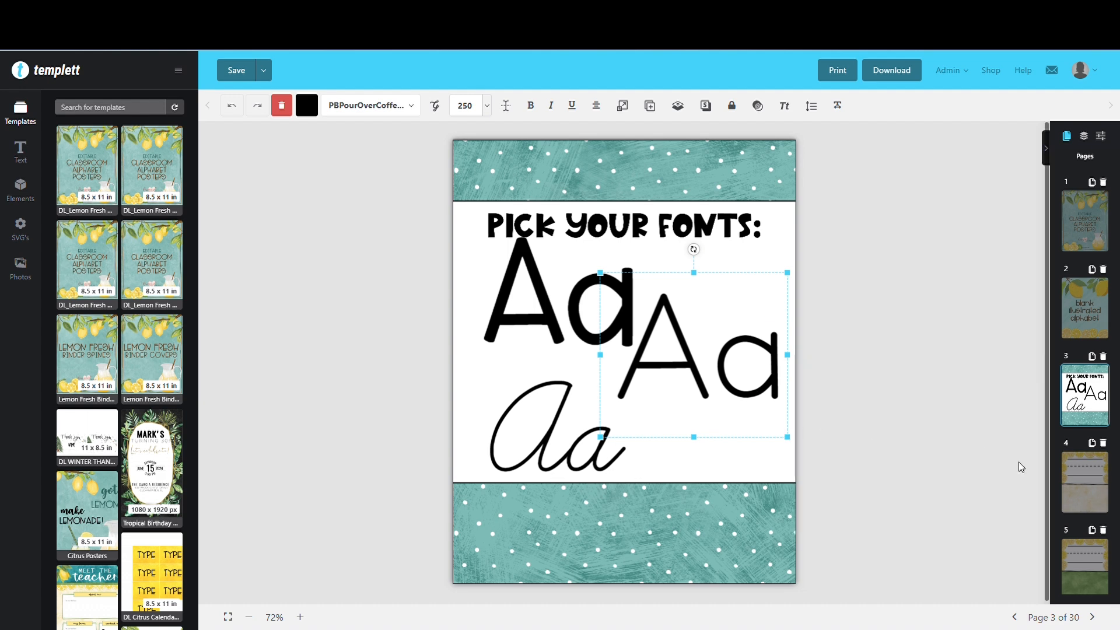
Paste the copied "Aa" on page 4 and move it up onto the handwriting lines
{"action": "left_click", "coordinate": [1074, 485]}
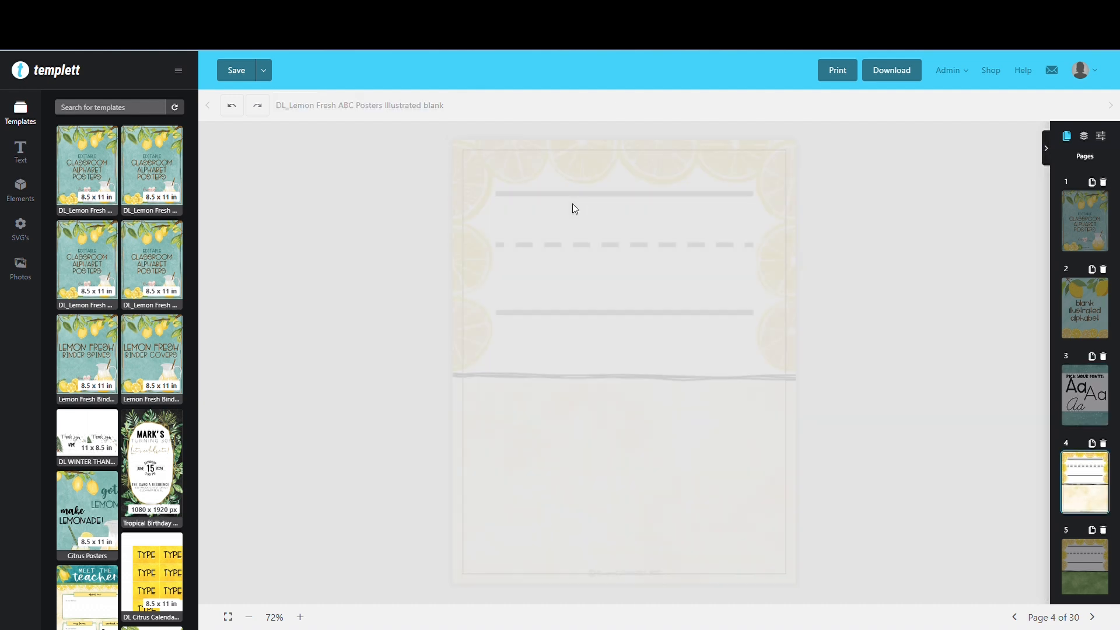
{"action": "right_click", "coordinate": [543, 202]}
{"action": "left_click", "coordinate": [569, 267]}
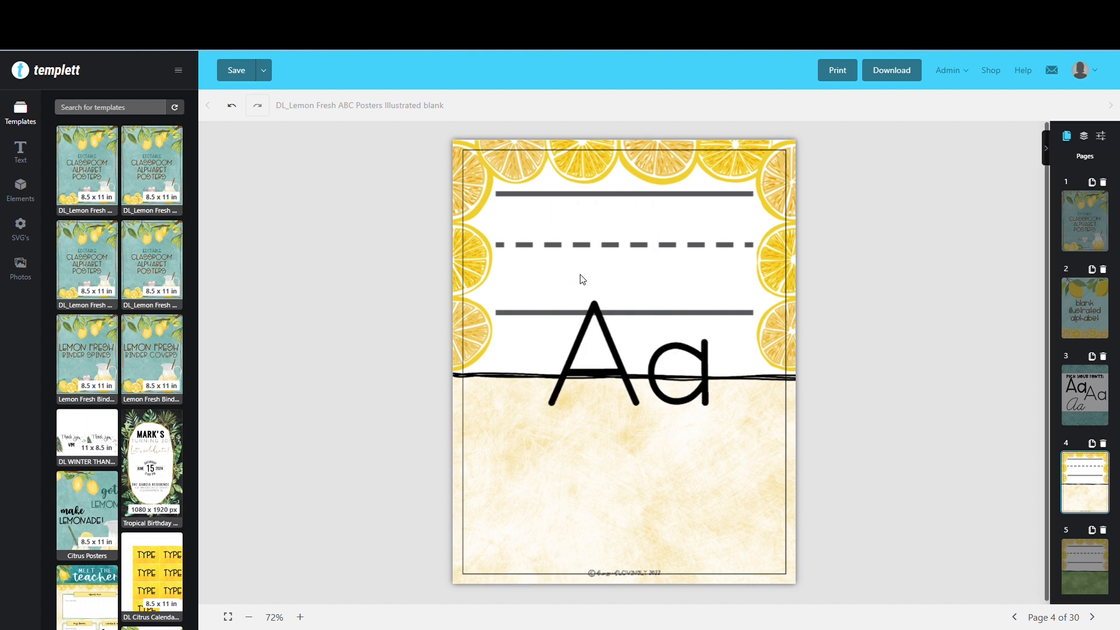
{"action": "left_click_drag", "start_coordinate": [622, 360], "coordinate": [611, 266]}
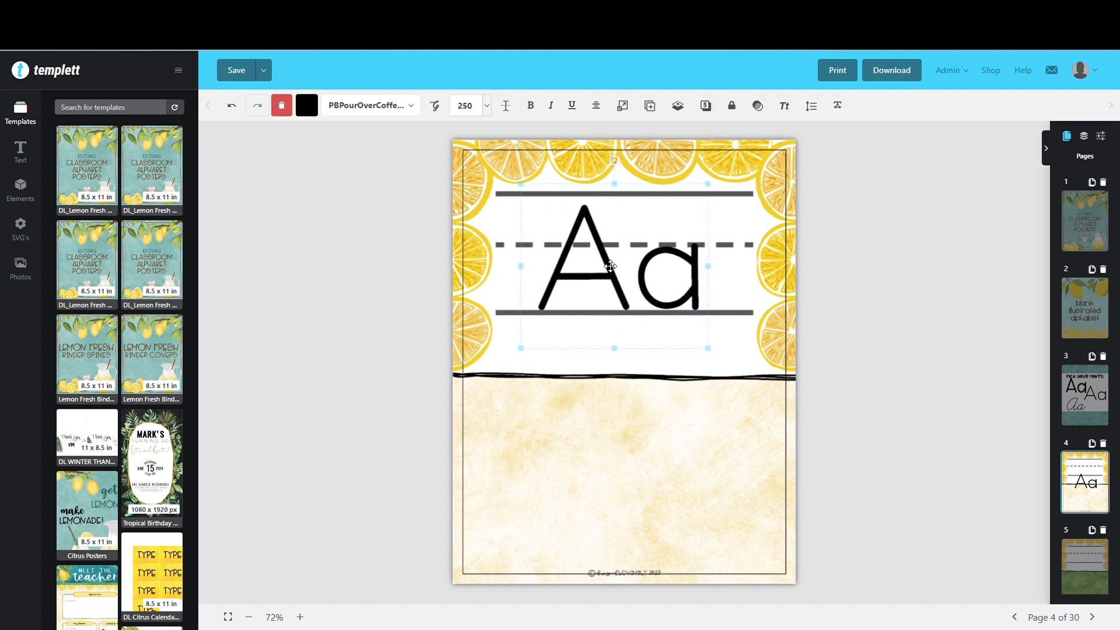
Set the "Aa" font size to 300 and realign the letters with the handwriting lines on page 4
{"action": "double_click", "coordinate": [465, 105]}
{"action": "type", "text": "300"}
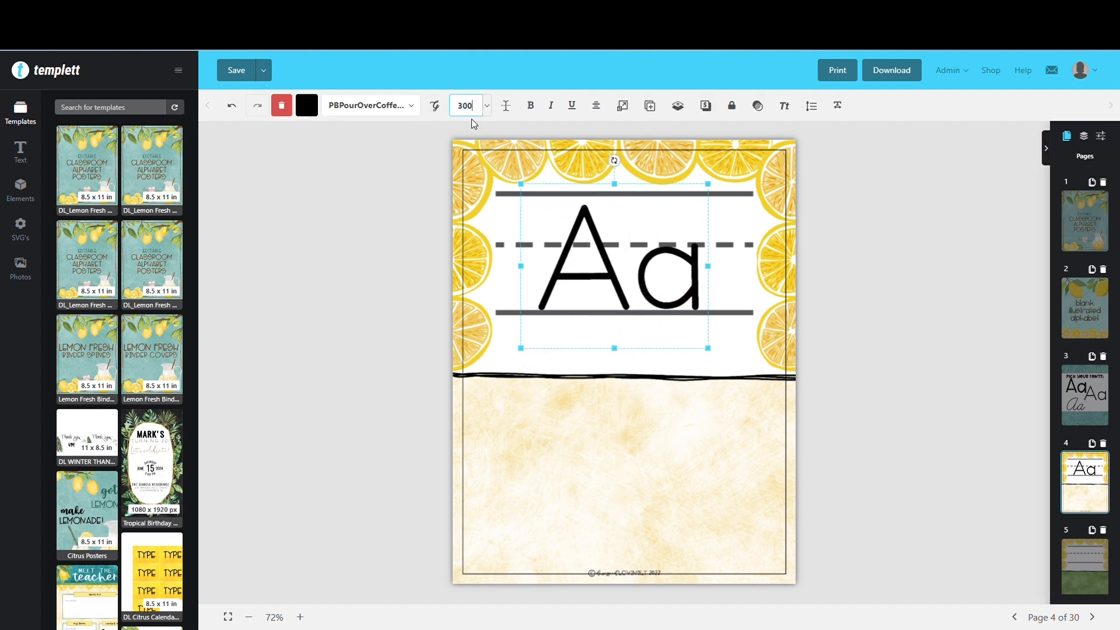
{"action": "key", "text": "Return"}
{"action": "left_click_drag", "start_coordinate": [595, 247], "coordinate": [601, 228]}
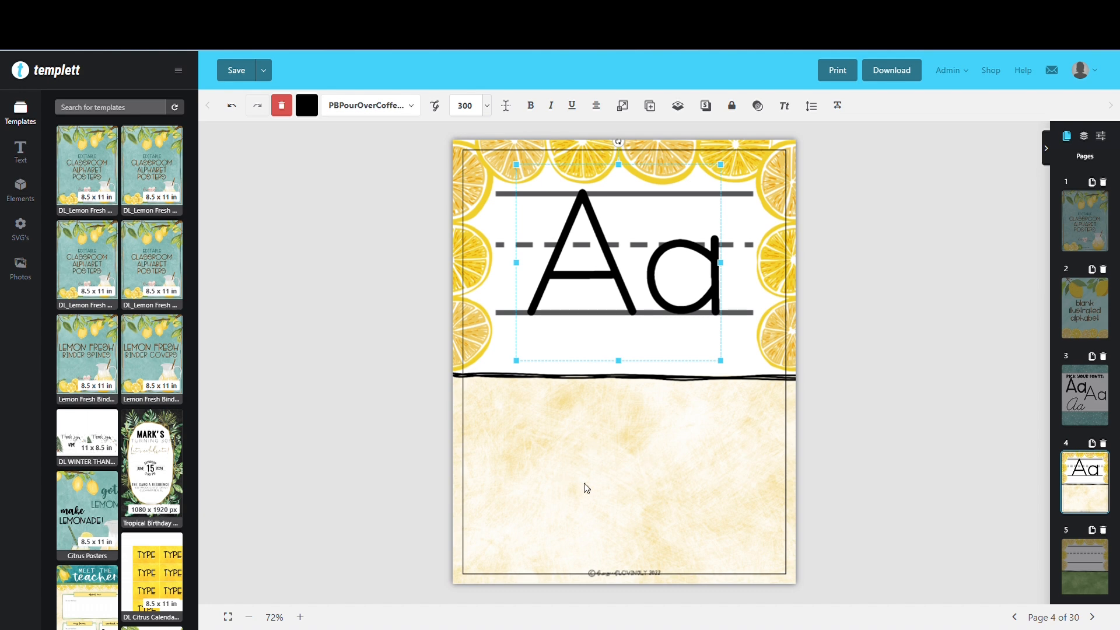
{"action": "left_click", "coordinate": [610, 464]}
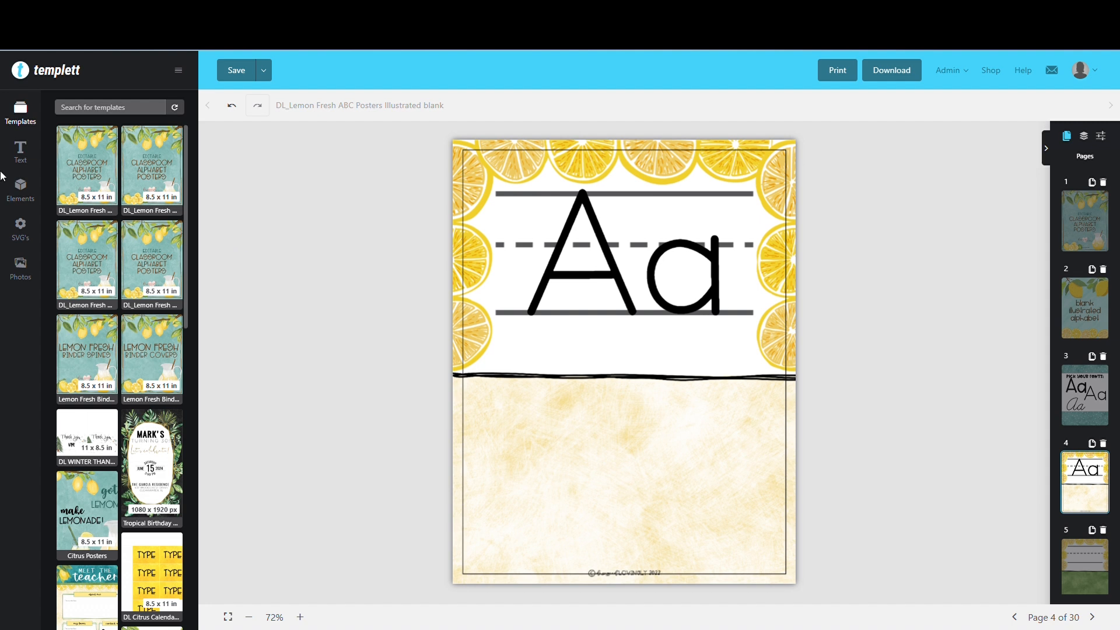
Search the elements library for "ananas"
{"action": "left_click", "coordinate": [23, 198]}
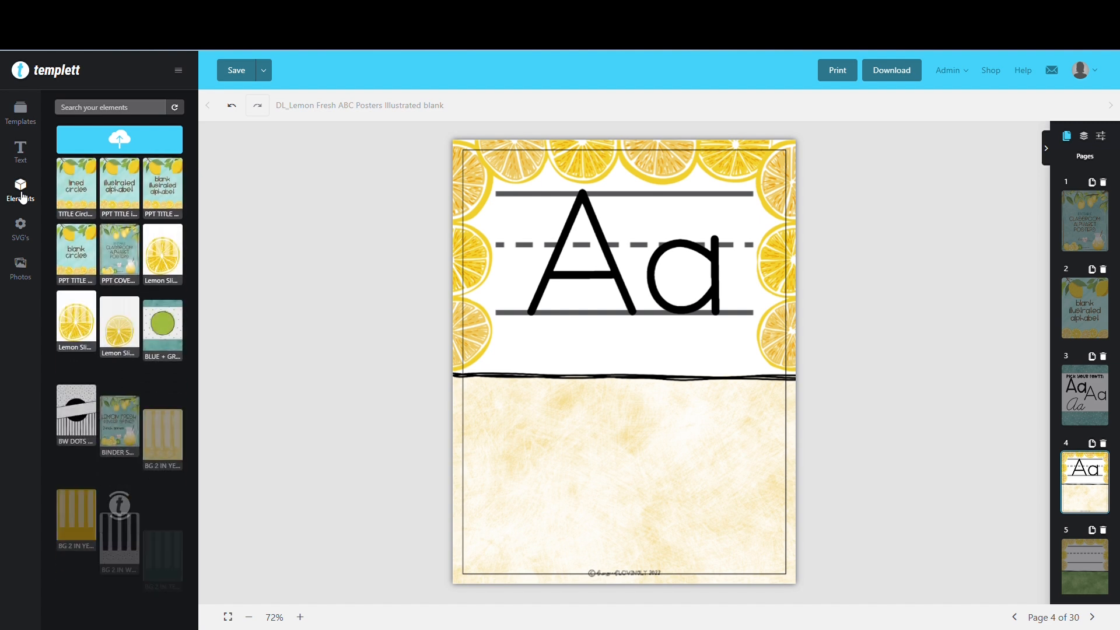
{"action": "left_click", "coordinate": [102, 110]}
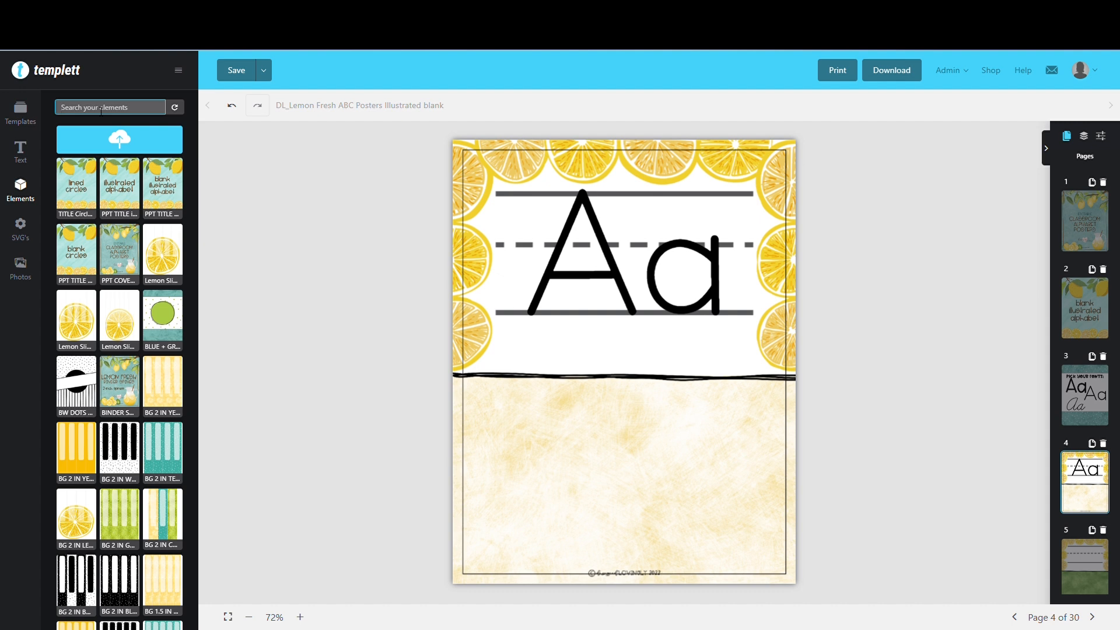
{"action": "type", "text": "ananas"}
{"action": "key", "text": "Return"}
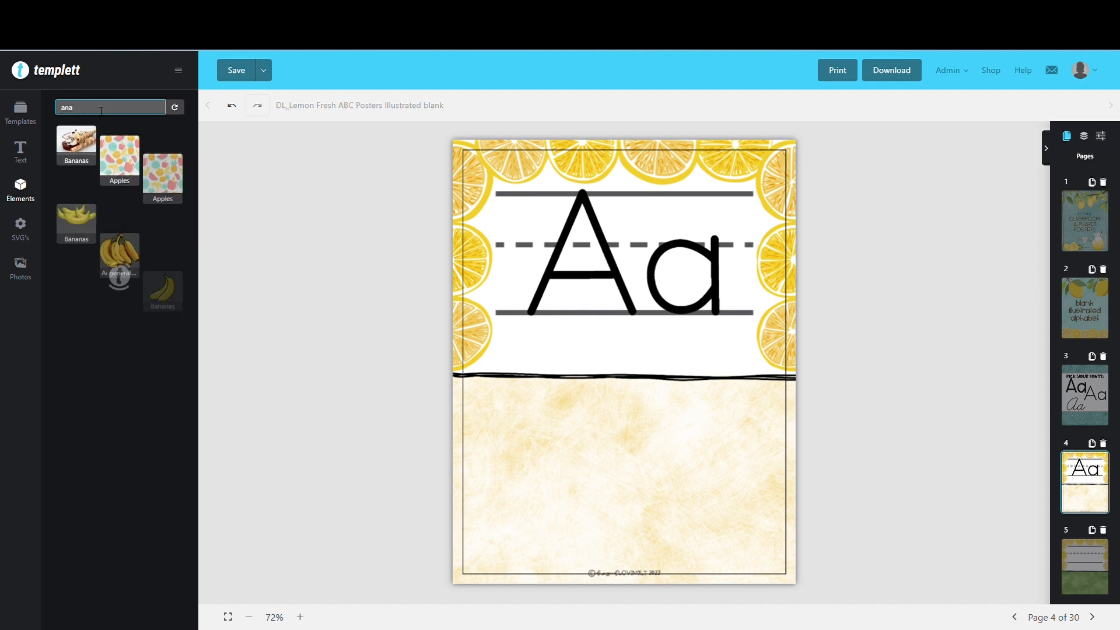
Search the elements for "pineapple", add the tilted cartoon pineapple to page 4, and move it toward the lower-left part of the poster
{"action": "type", "text": "pinea"}
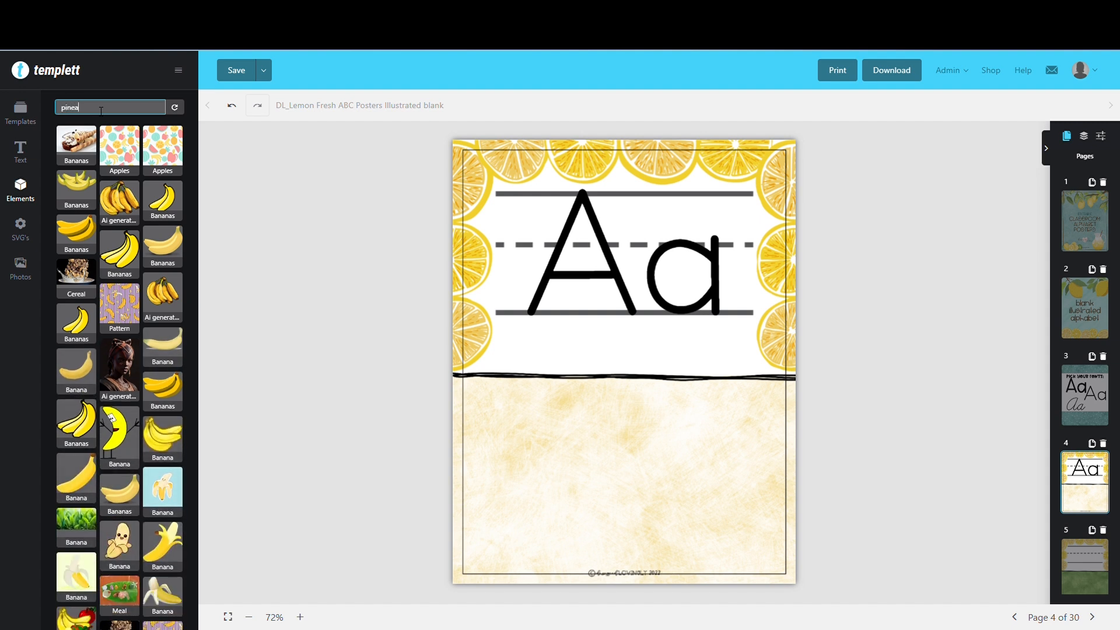
{"action": "type", "text": "pple"}
{"action": "key", "text": "Return"}
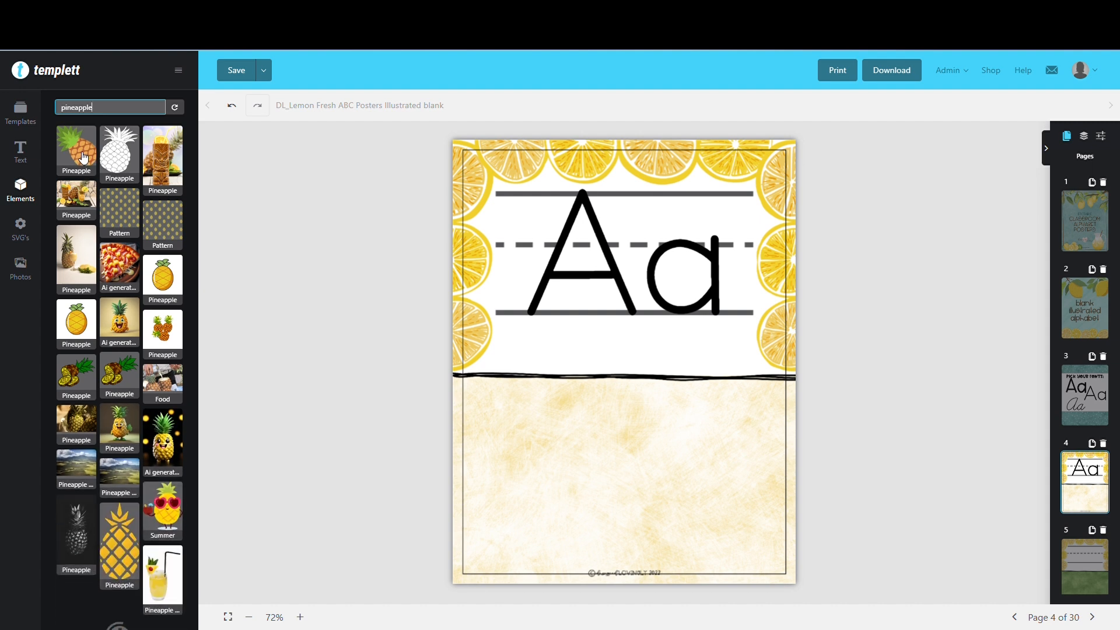
{"action": "left_click", "coordinate": [76, 150]}
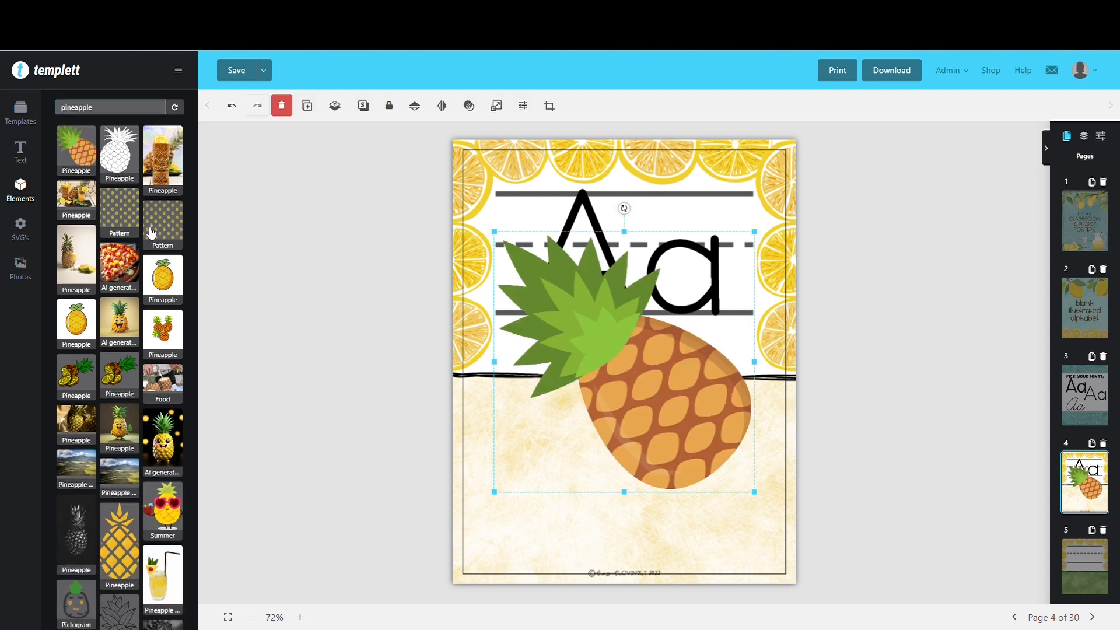
{"action": "left_click_drag", "start_coordinate": [693, 409], "coordinate": [642, 470]}
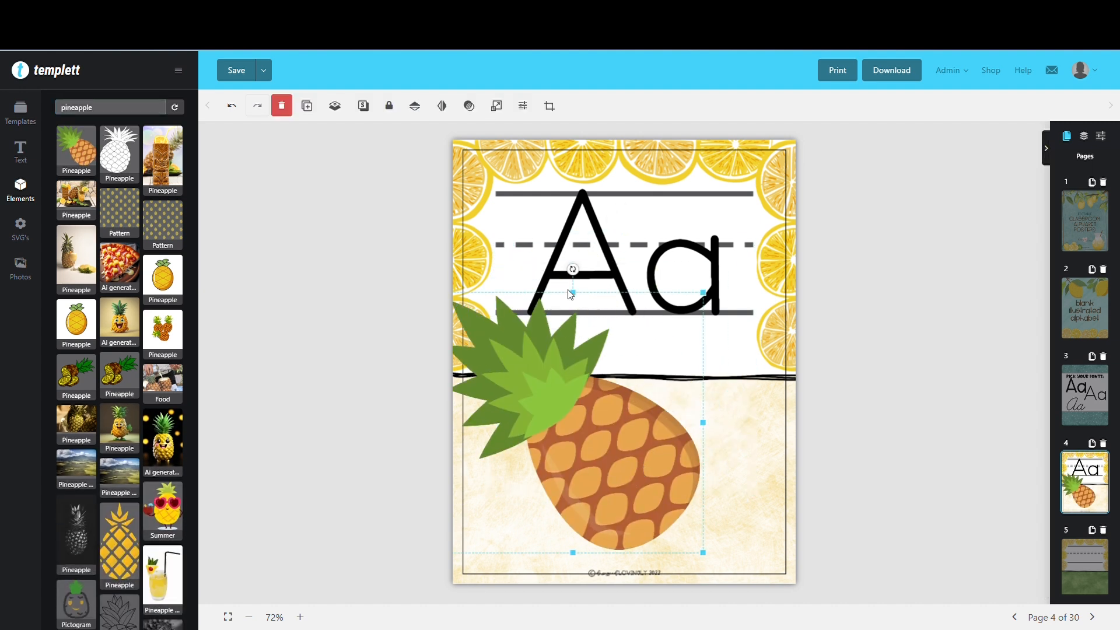
Try reducing only the pineapple's height from its upper edge, and undo that distortion
{"action": "left_click_drag", "start_coordinate": [575, 293], "coordinate": [572, 361]}
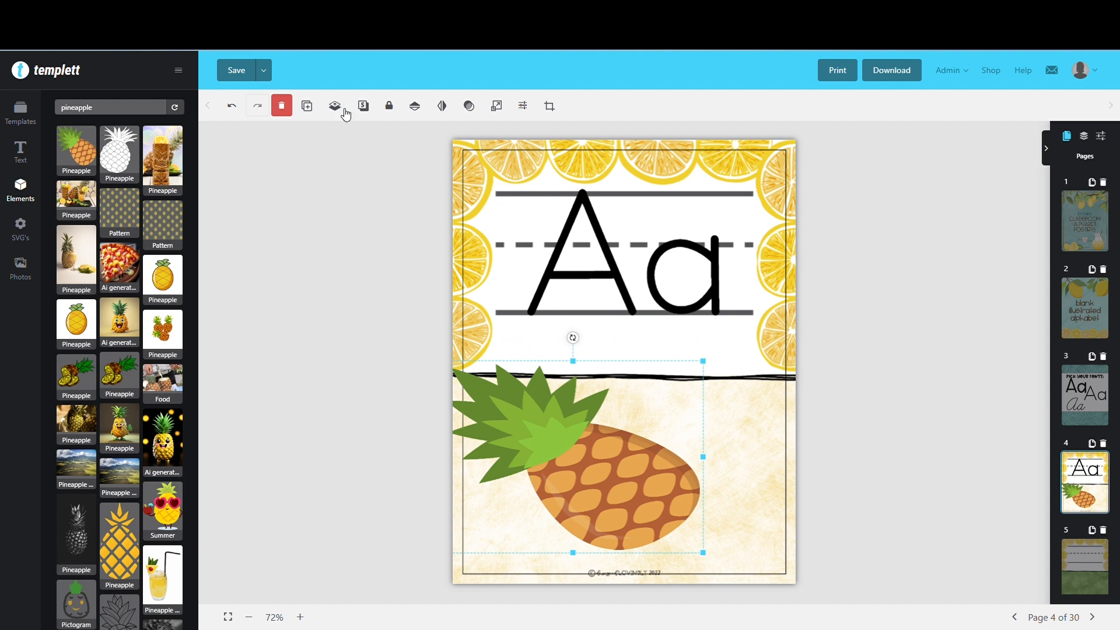
{"action": "left_click", "coordinate": [234, 108]}
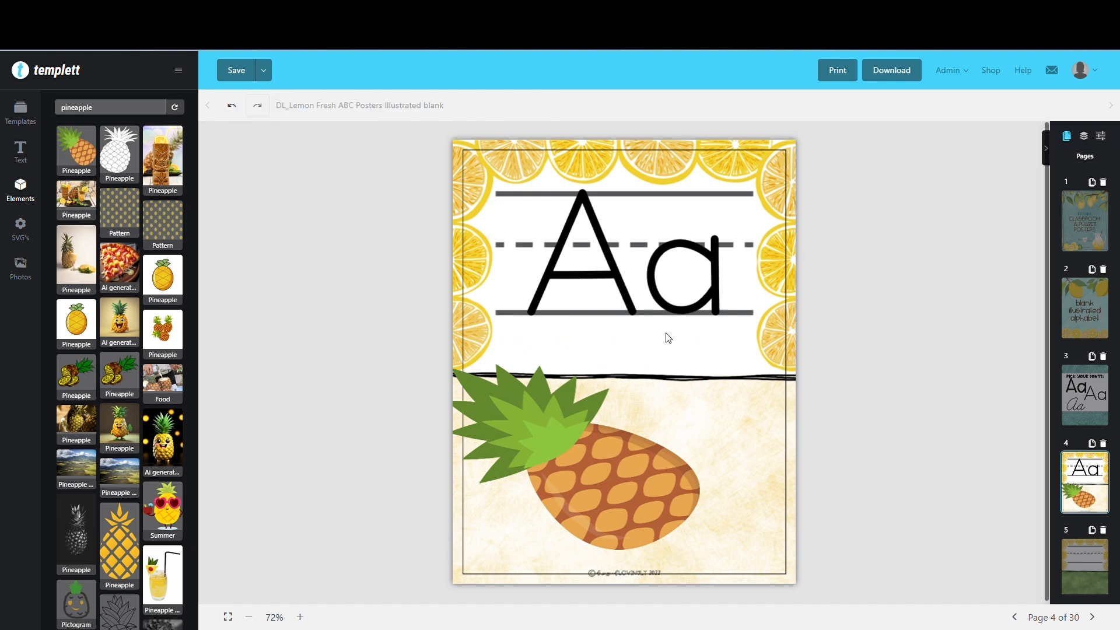
{"action": "left_click", "coordinate": [565, 433]}
{"action": "left_click", "coordinate": [234, 109]}
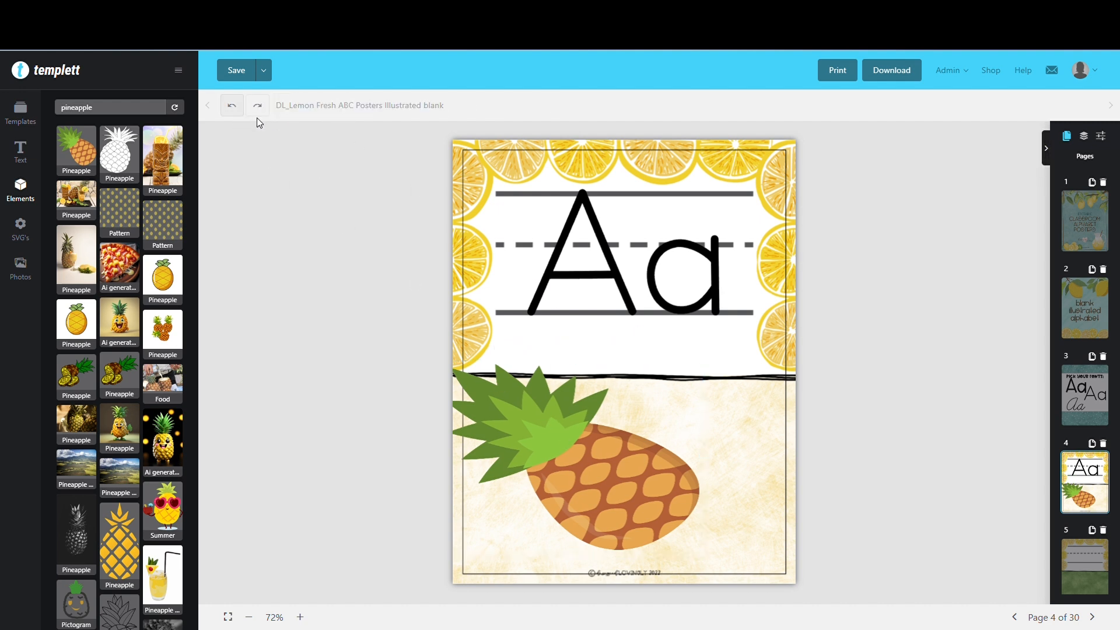
{"action": "left_click", "coordinate": [234, 108]}
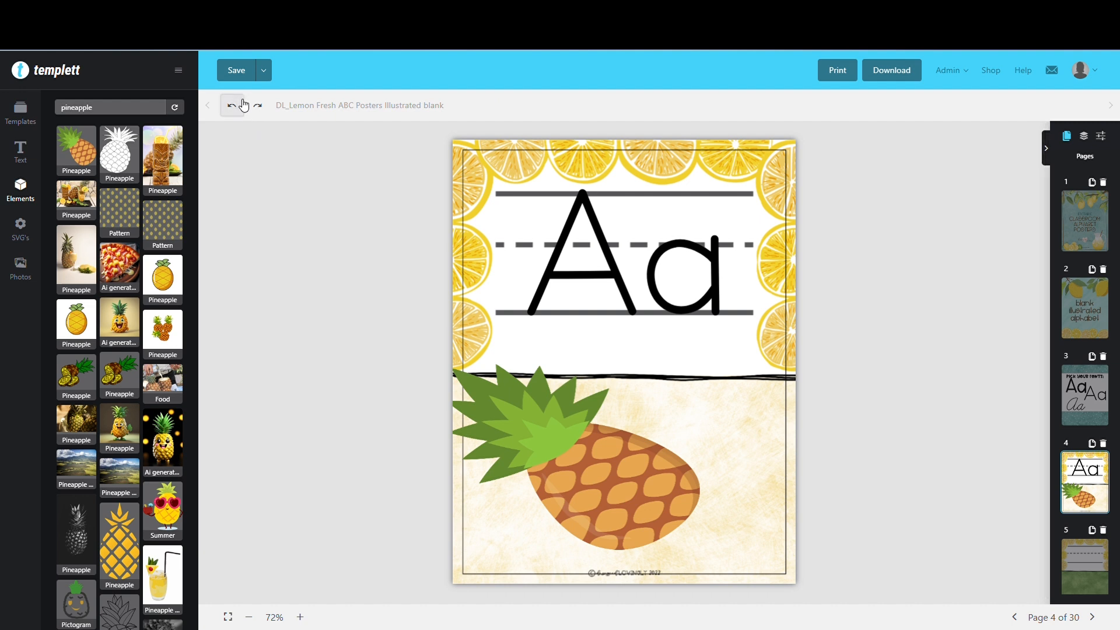
{"action": "left_click", "coordinate": [598, 367]}
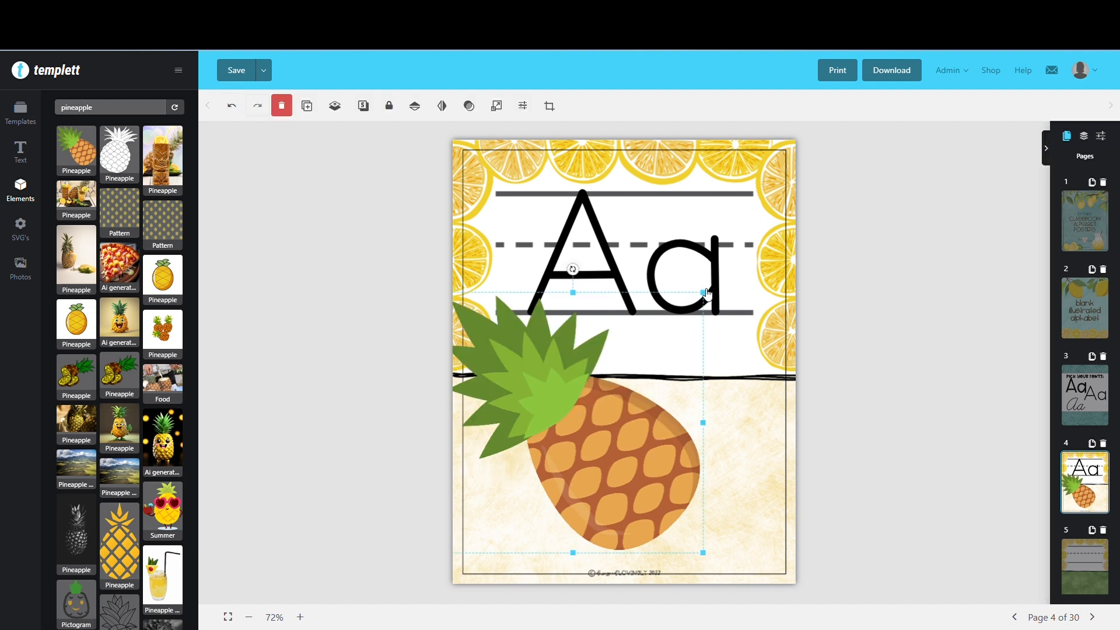
Scale the pineapple down proportionally and position it in the left half of the poster's beige area
{"action": "left_click_drag", "start_coordinate": [707, 297], "coordinate": [616, 390]}
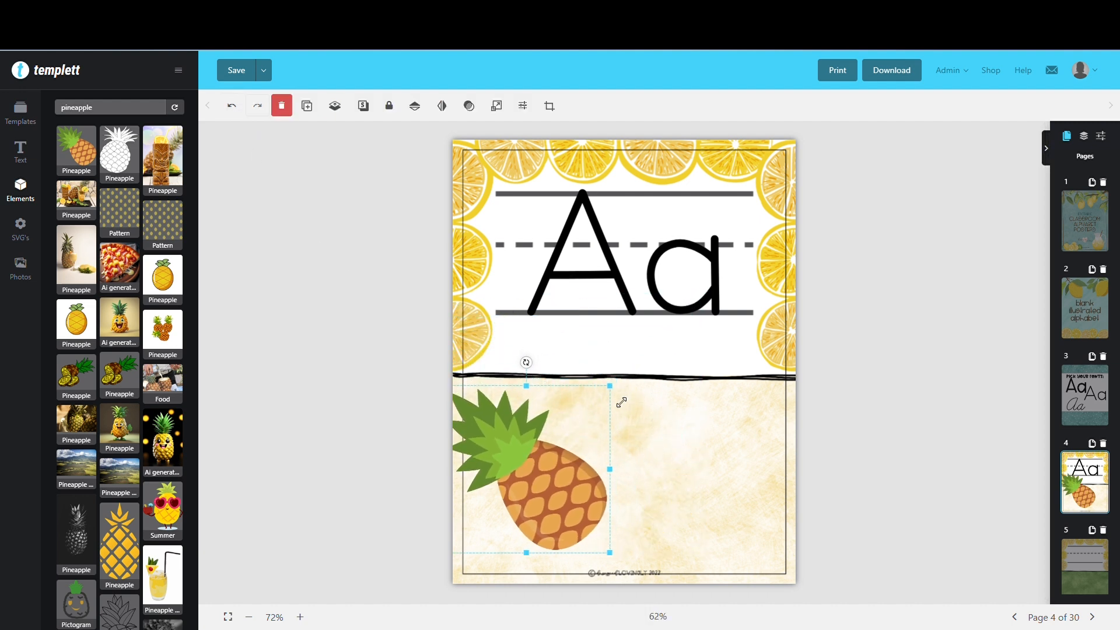
{"action": "left_click_drag", "start_coordinate": [518, 490], "coordinate": [587, 467]}
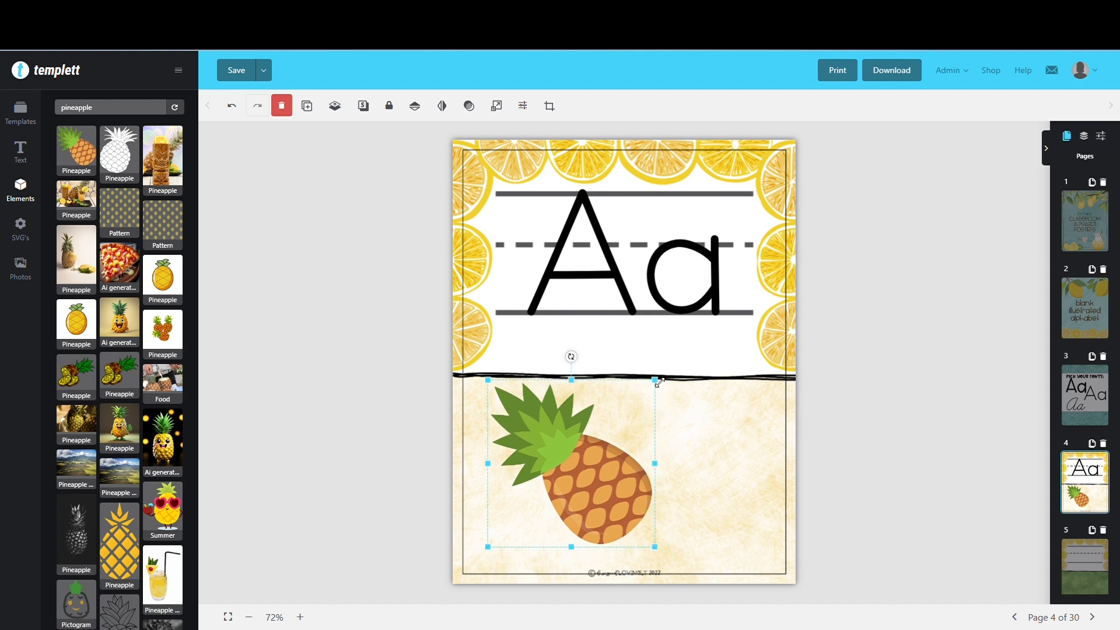
{"action": "left_click_drag", "start_coordinate": [659, 382], "coordinate": [672, 369]}
{"action": "mouse_move", "coordinate": [615, 493]}
{"action": "left_mouse_down"}
{"action": "mouse_move", "coordinate": [604, 512]}
{"action": "mouse_move", "coordinate": [614, 510]}
{"action": "left_mouse_up"}
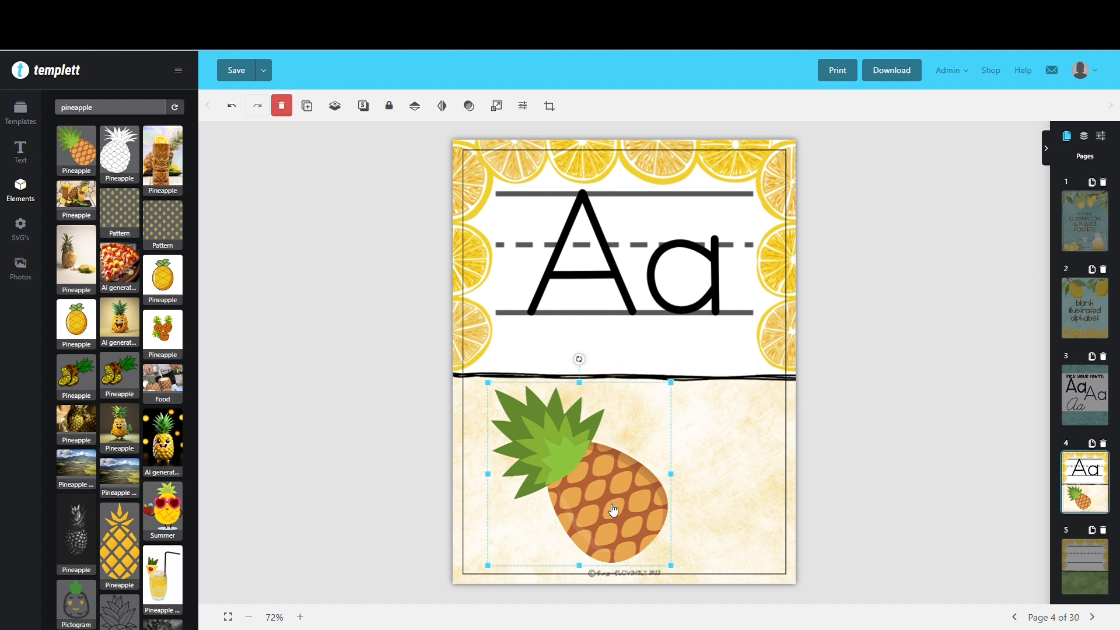
{"action": "left_click", "coordinate": [727, 481]}
Duplicate the pineapple, shift the copy to the right, rotate it clockwise and shrink it slightly
{"action": "left_click", "coordinate": [624, 492]}
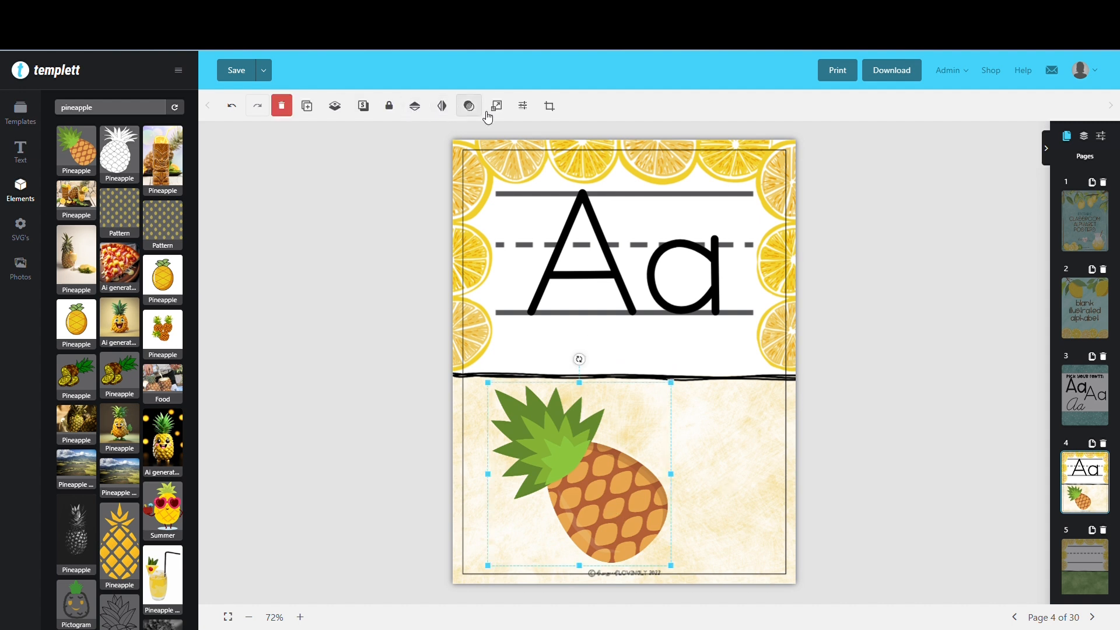
{"action": "left_click", "coordinate": [307, 106]}
{"action": "left_click_drag", "start_coordinate": [624, 401], "coordinate": [678, 388]}
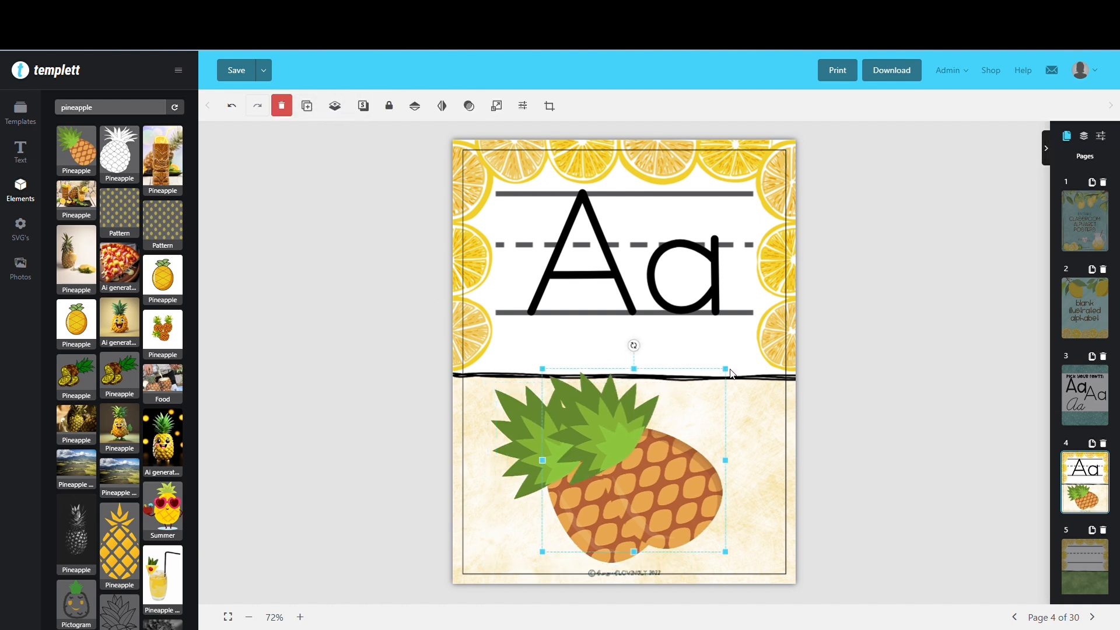
{"action": "left_click_drag", "start_coordinate": [652, 352], "coordinate": [780, 412]}
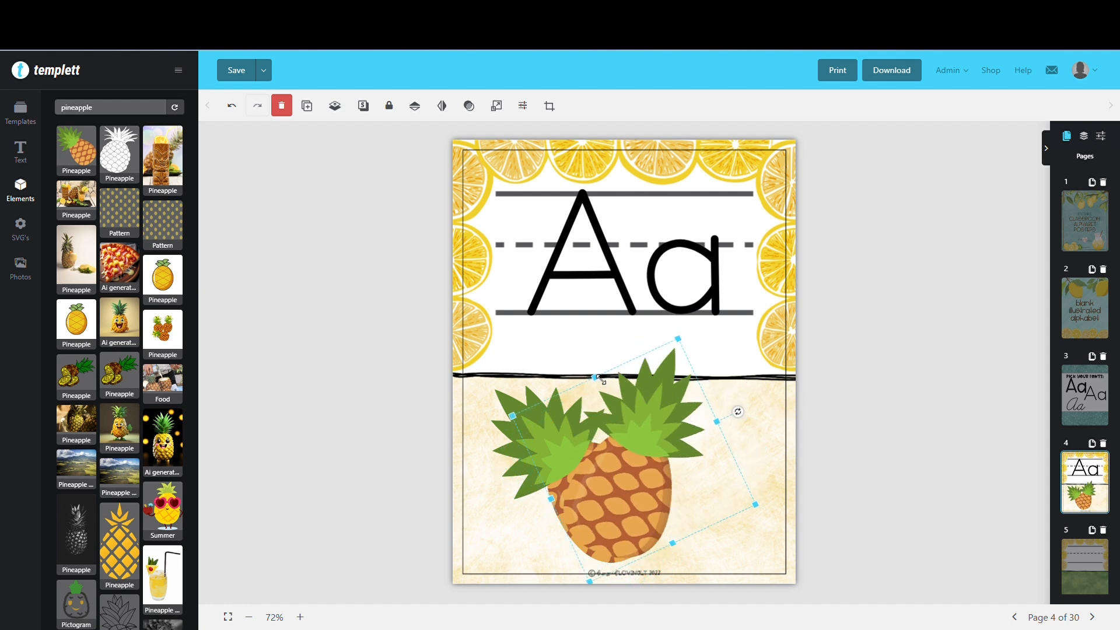
{"action": "left_click_drag", "start_coordinate": [601, 379], "coordinate": [609, 393]}
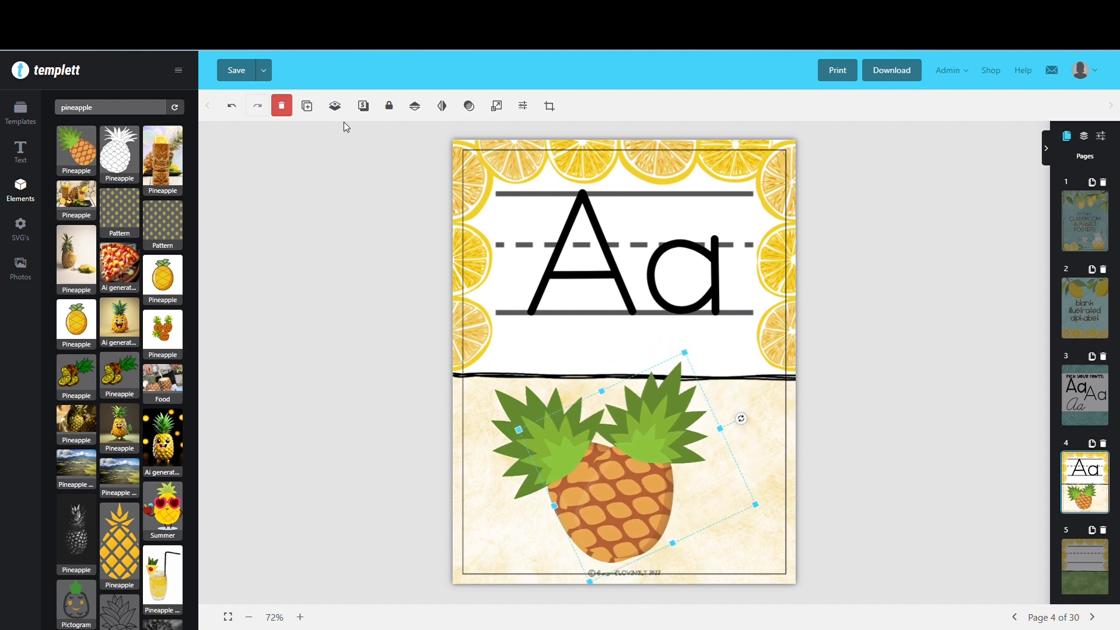
Scale the rotated pineapple copy down further and place it at the right side of the original pineapple
{"action": "left_click", "coordinate": [247, 124]}
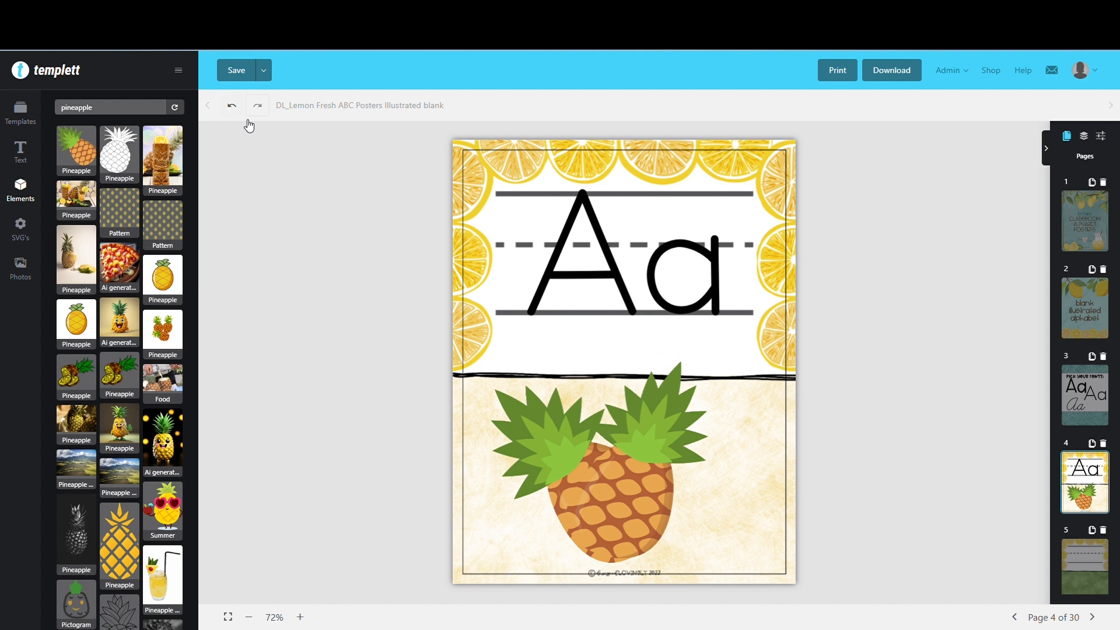
{"action": "left_click", "coordinate": [635, 407]}
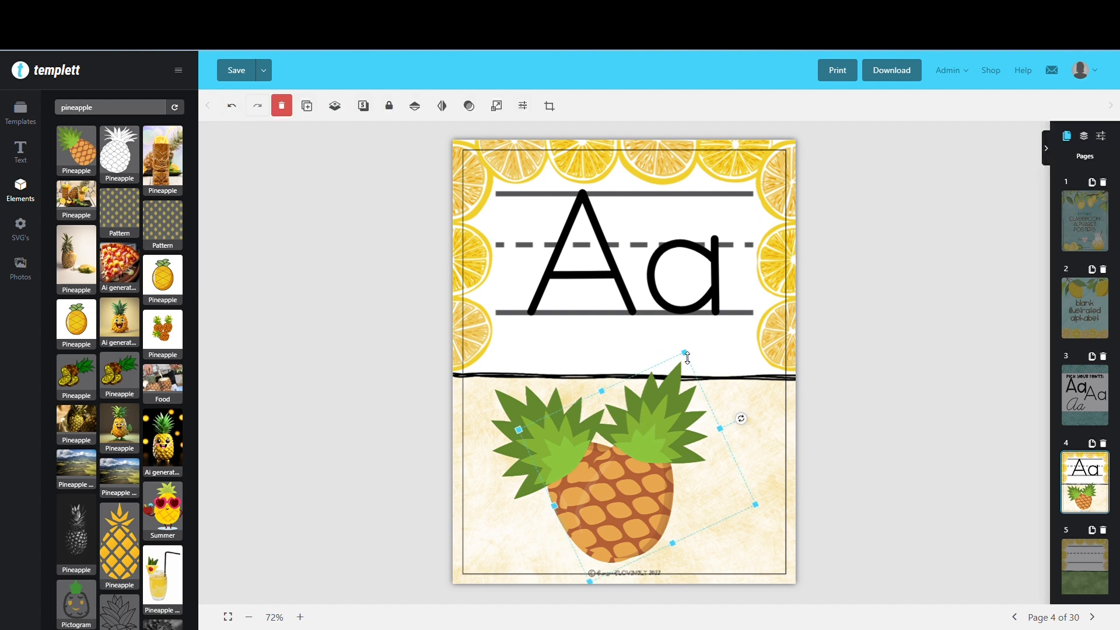
{"action": "left_click_drag", "start_coordinate": [687, 358], "coordinate": [675, 423]}
{"action": "left_click_drag", "start_coordinate": [653, 480], "coordinate": [701, 474]}
Move the smaller pineapple copy behind the larger pineapple in the layer order
{"action": "left_click", "coordinate": [563, 456]}
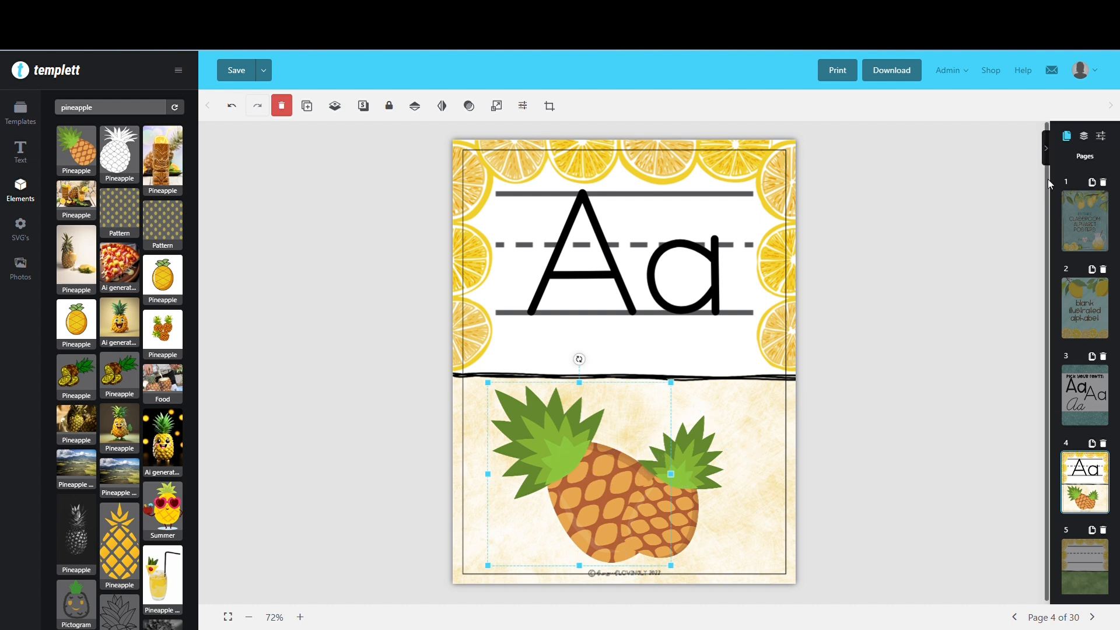
{"action": "left_click", "coordinate": [1084, 136]}
{"action": "left_click_drag", "start_coordinate": [1060, 169], "coordinate": [1055, 234]}
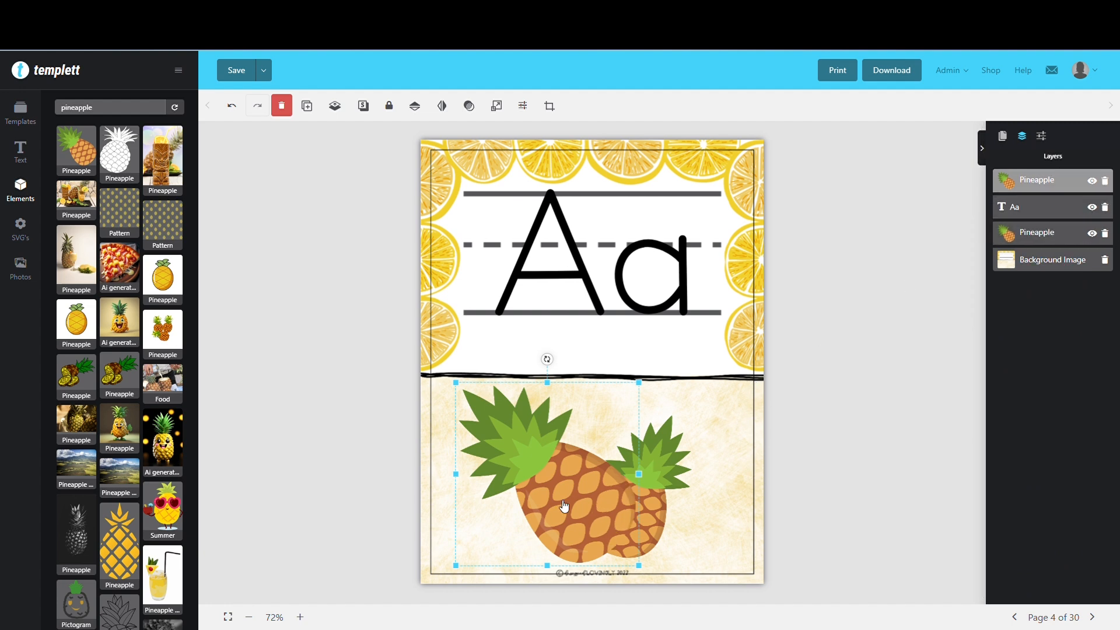
Shift the larger pineapple slightly left and rotate it a little clockwise within the beige area
{"action": "left_click_drag", "start_coordinate": [563, 506], "coordinate": [551, 508]}
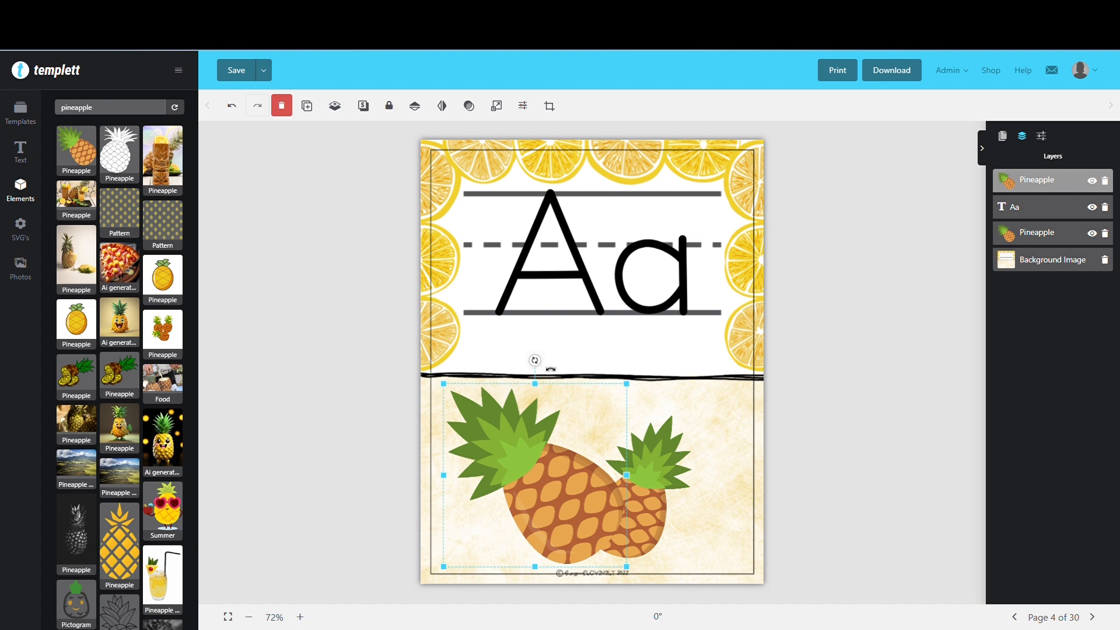
{"action": "left_click_drag", "start_coordinate": [535, 367], "coordinate": [554, 362]}
{"action": "left_click_drag", "start_coordinate": [542, 472], "coordinate": [550, 465]}
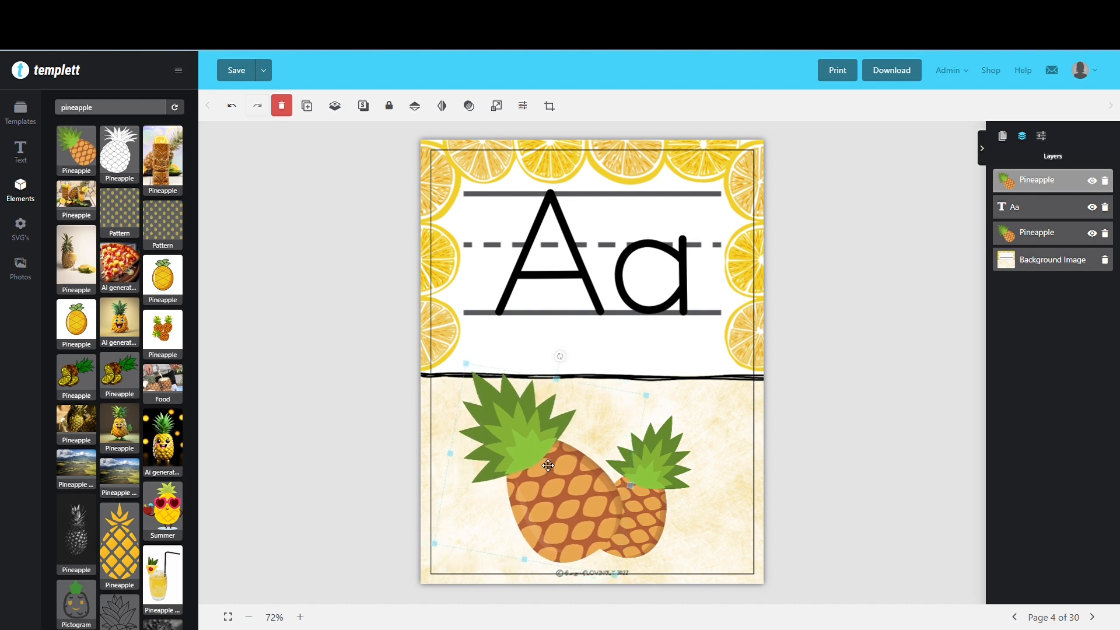
Delete the smaller pineapple copy from page 4
{"action": "mouse_move", "coordinate": [661, 477]}
{"action": "left_mouse_down"}
{"action": "mouse_move", "coordinate": [650, 476]}
{"action": "mouse_move", "coordinate": [660, 458]}
{"action": "left_mouse_up"}
{"action": "key", "text": "Delete"}
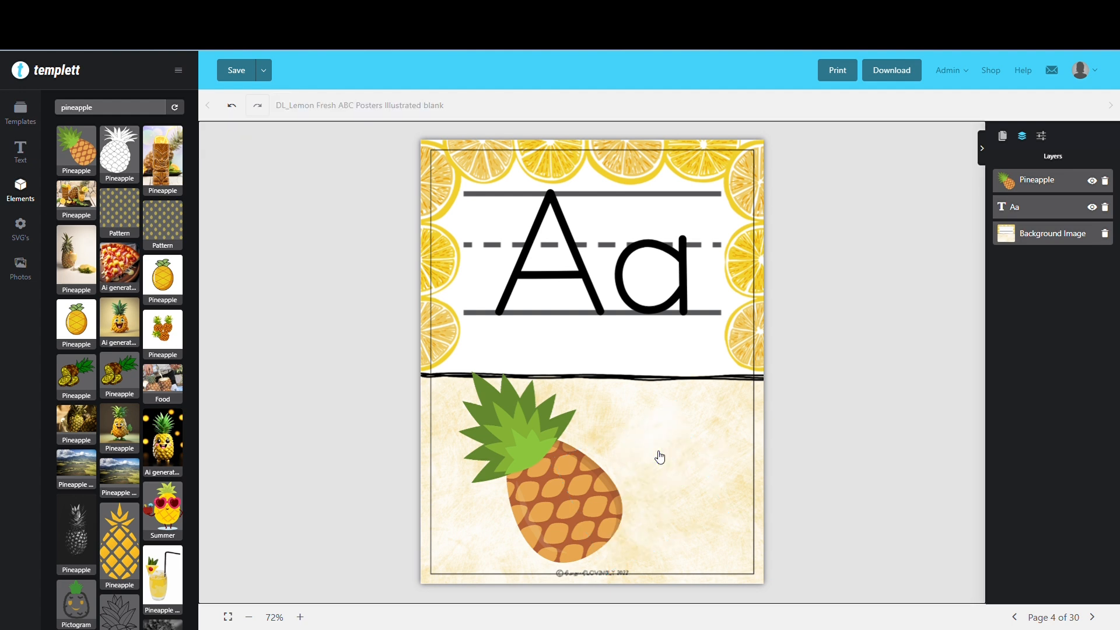
Add a heading text box to page 4 and change its text to "ananas"
{"action": "left_click", "coordinate": [22, 152]}
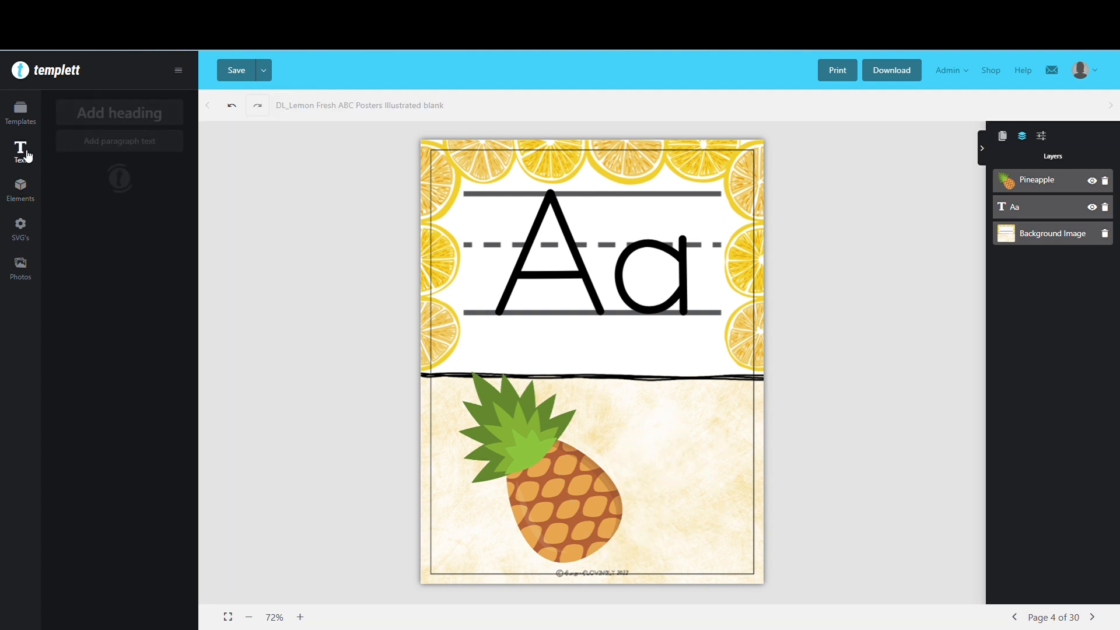
{"action": "left_click", "coordinate": [87, 120]}
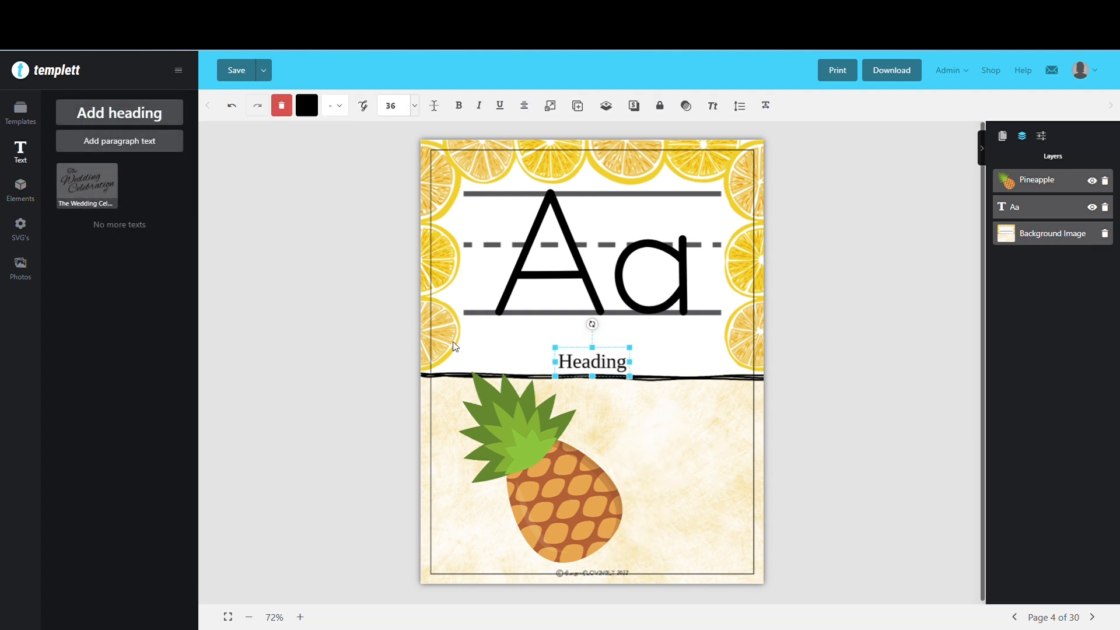
{"action": "left_click", "coordinate": [594, 361]}
{"action": "double_click", "coordinate": [598, 364]}
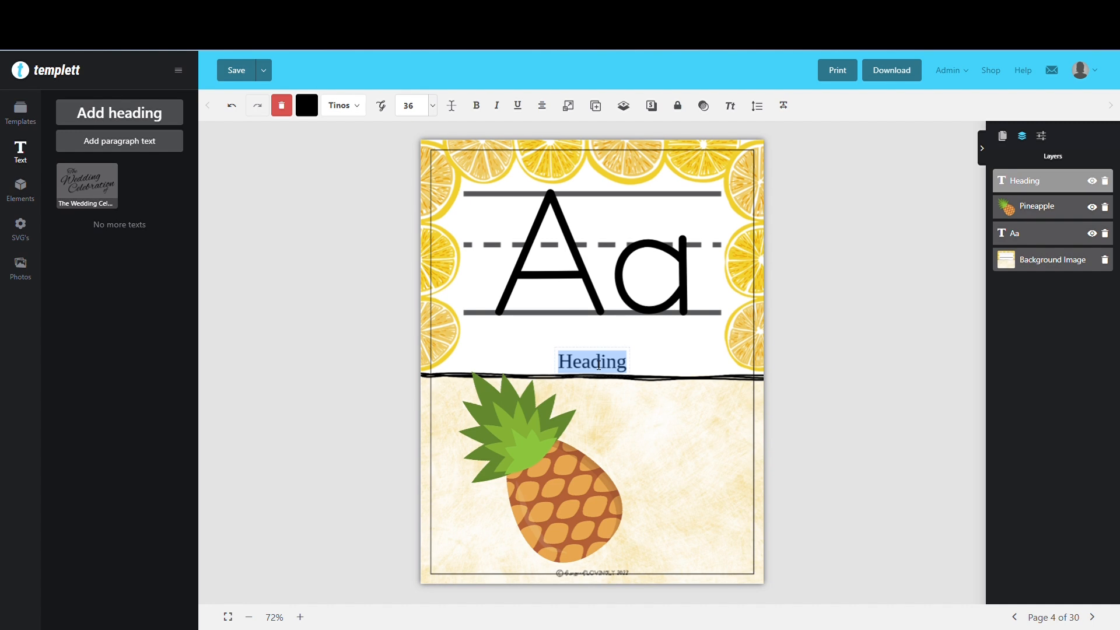
{"action": "type", "text": "ananas"}
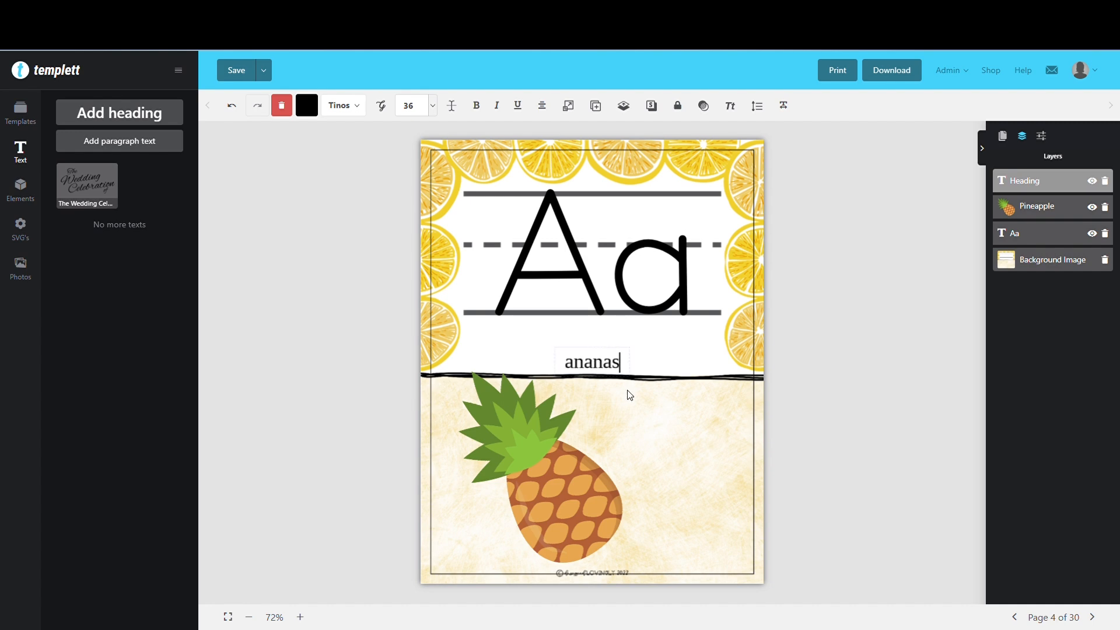
Set the "ananas" label to the PBPourOverCoffee font at size 60
{"action": "double_click", "coordinate": [591, 352]}
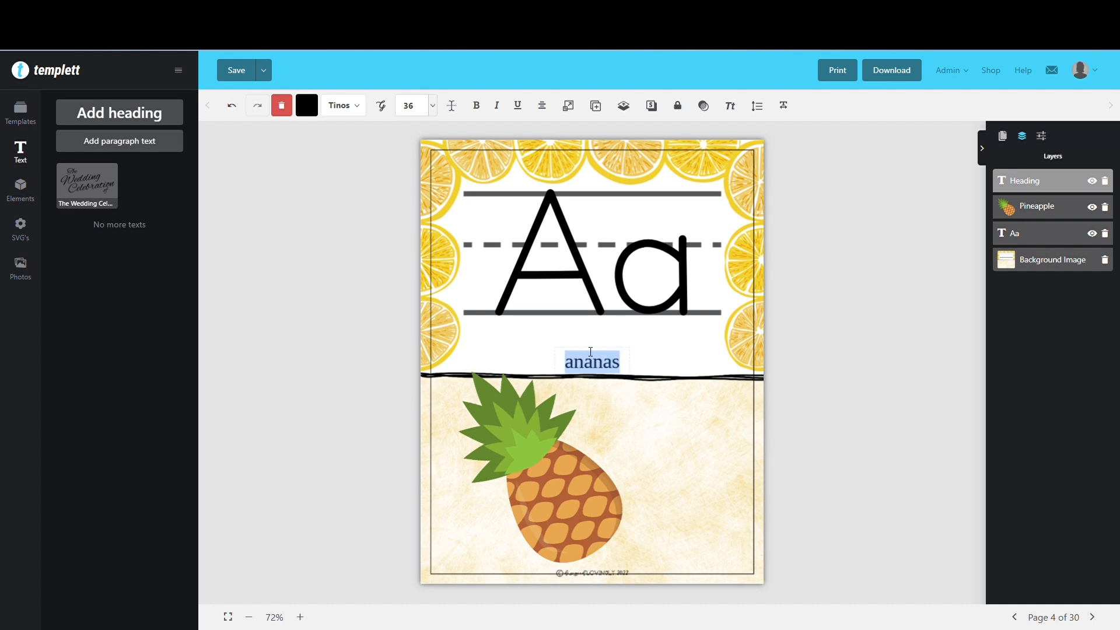
{"action": "left_click", "coordinate": [356, 110]}
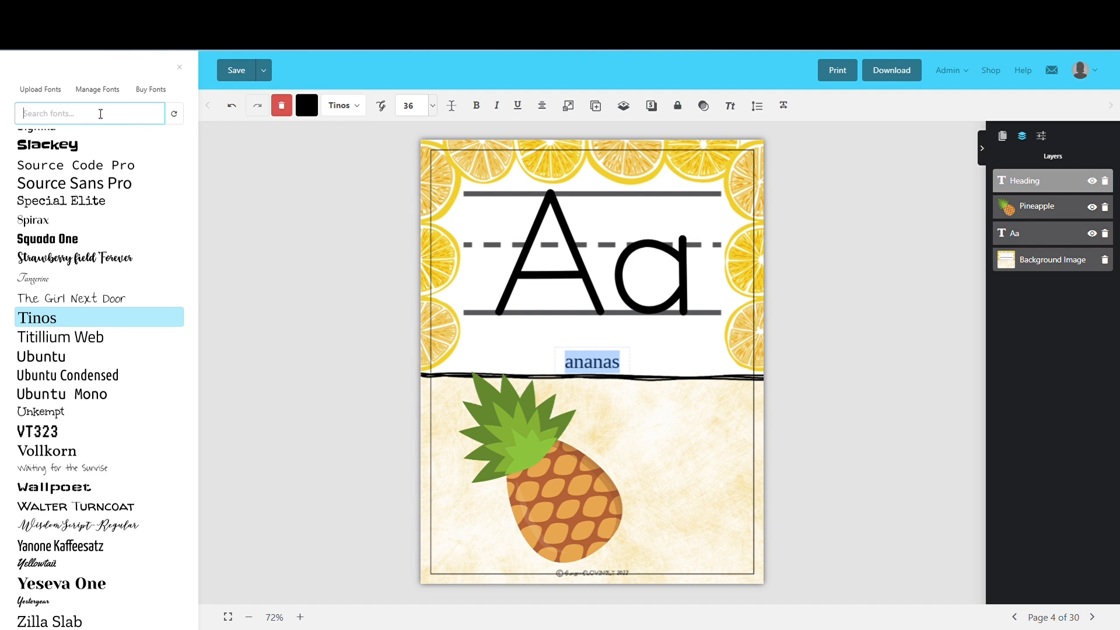
{"action": "type", "text": "coffee"}
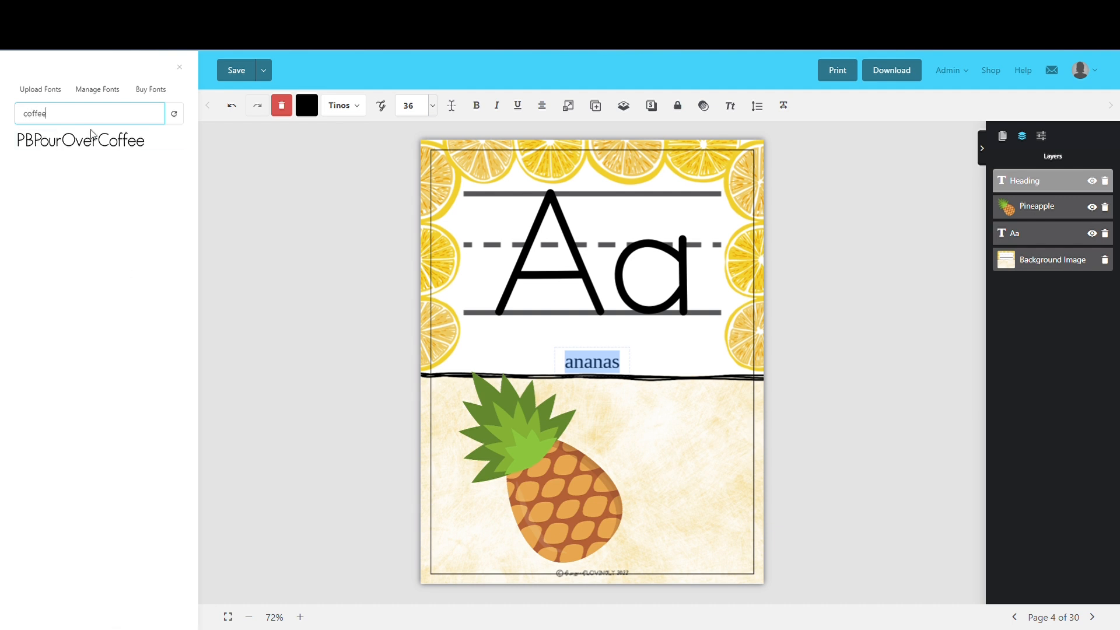
{"action": "left_click", "coordinate": [96, 144]}
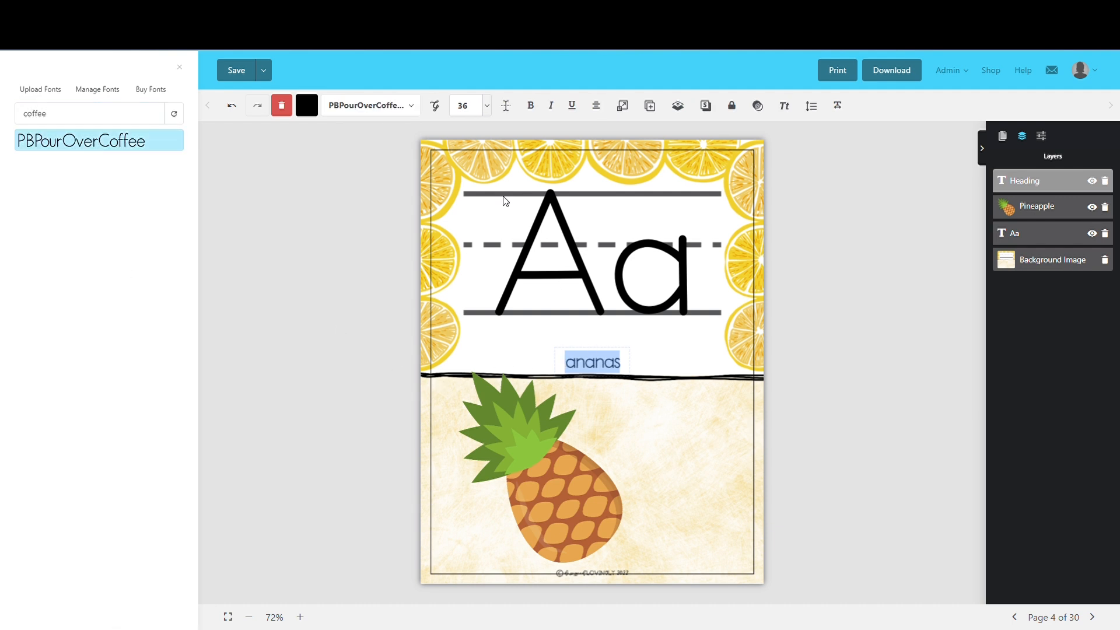
{"action": "left_click", "coordinate": [488, 109]}
{"action": "left_click", "coordinate": [489, 117]}
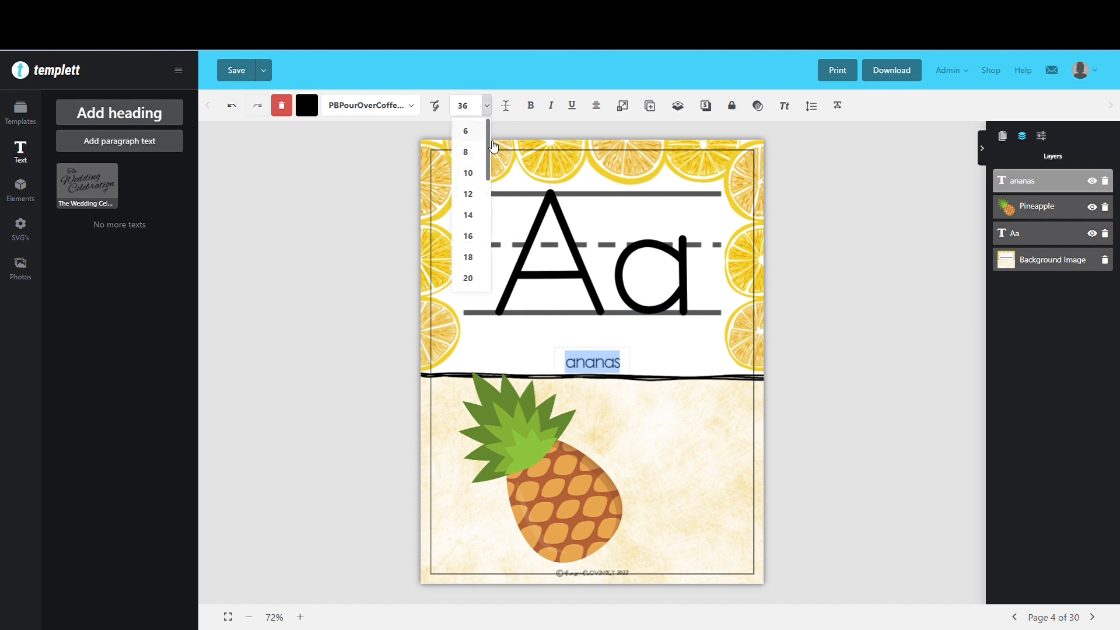
{"action": "scroll", "coordinate": [473, 240], "scroll_direction": "down", "scroll_amount": 4}
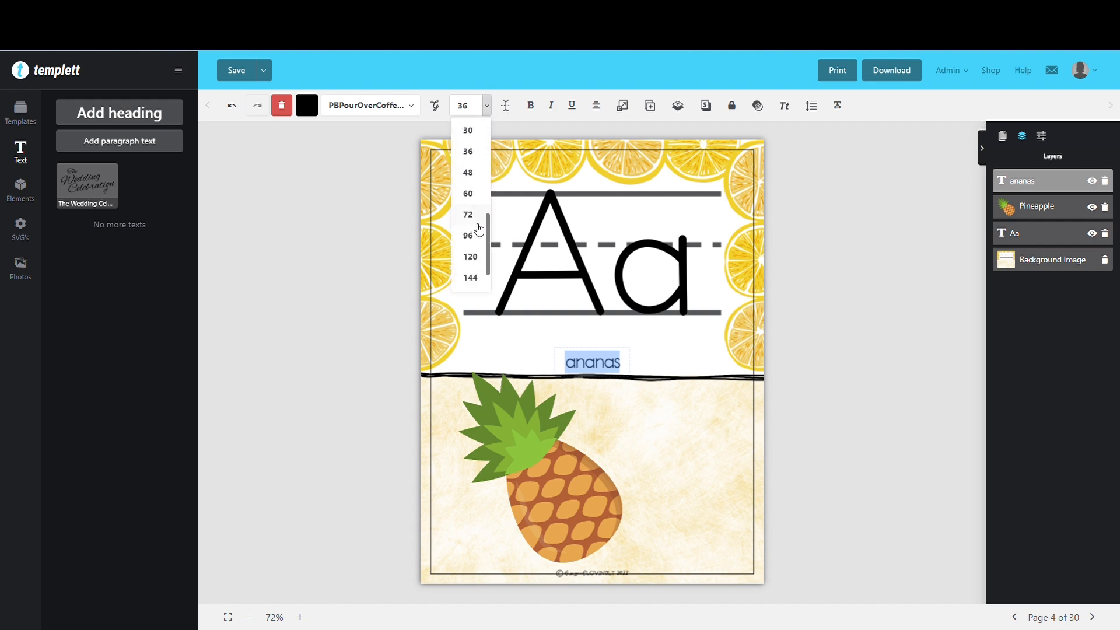
{"action": "left_click", "coordinate": [473, 236]}
Move the "ananas" label into the beige area, to the right of the pineapple's leaves
{"action": "left_click", "coordinate": [595, 370]}
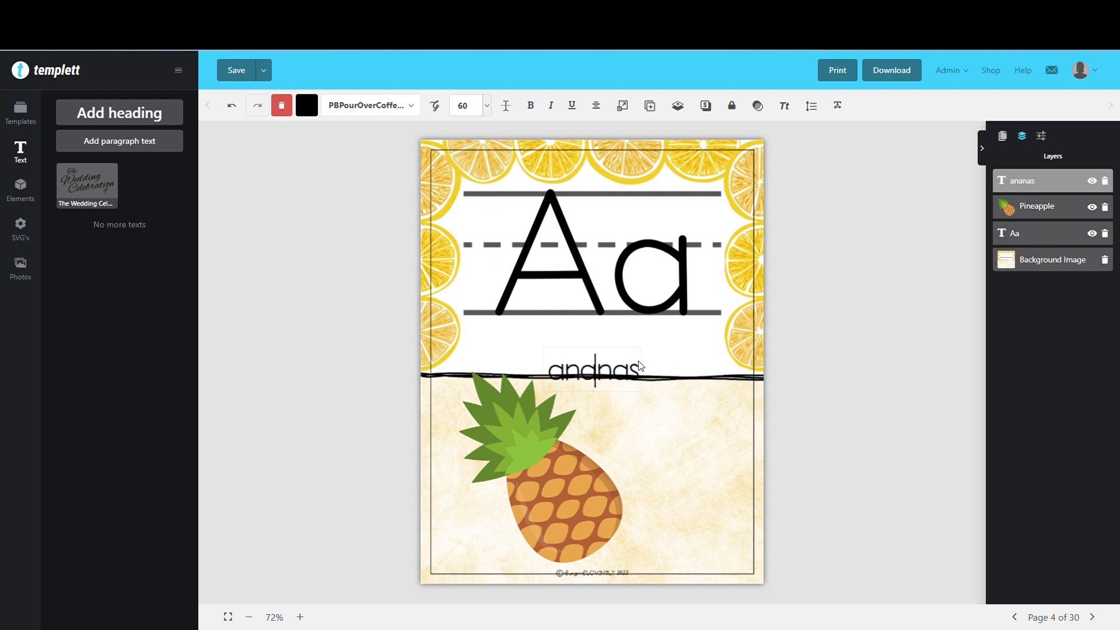
{"action": "left_click_drag", "start_coordinate": [640, 366], "coordinate": [682, 436]}
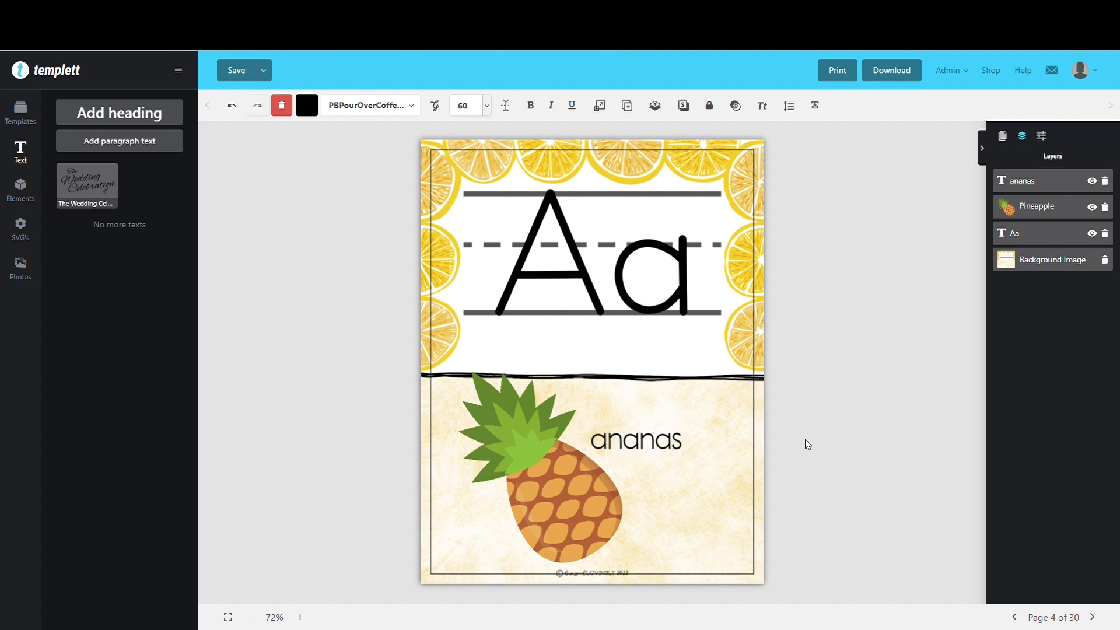
{"action": "left_click", "coordinate": [805, 440]}
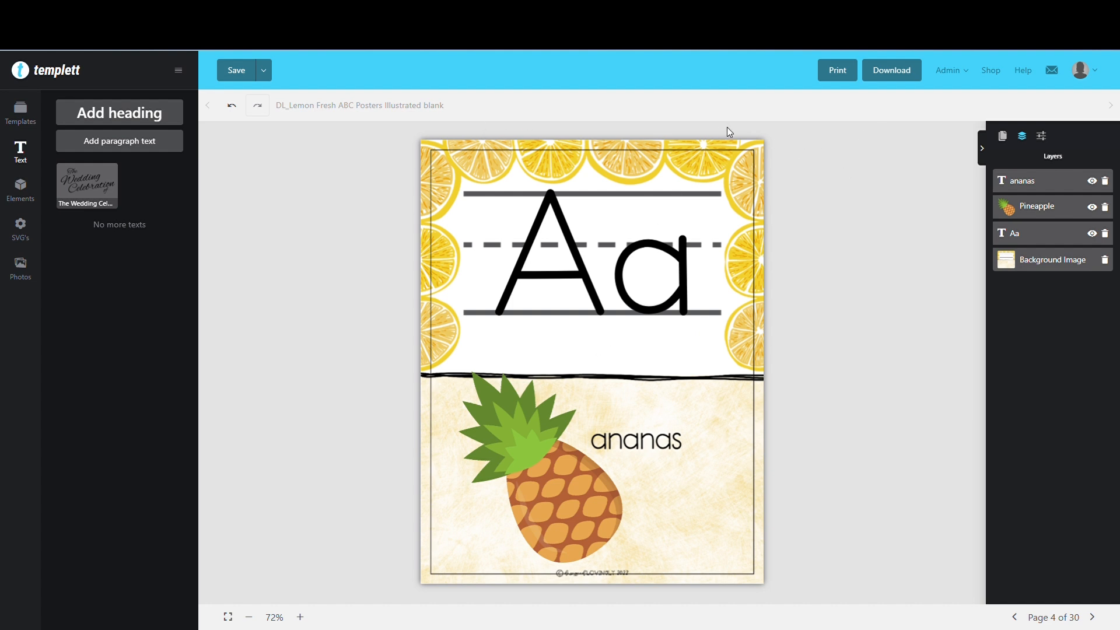
Recolor the "Aa" letter pair on page 4 with the dark teal 225E58 from the color history
{"action": "left_click", "coordinate": [625, 282]}
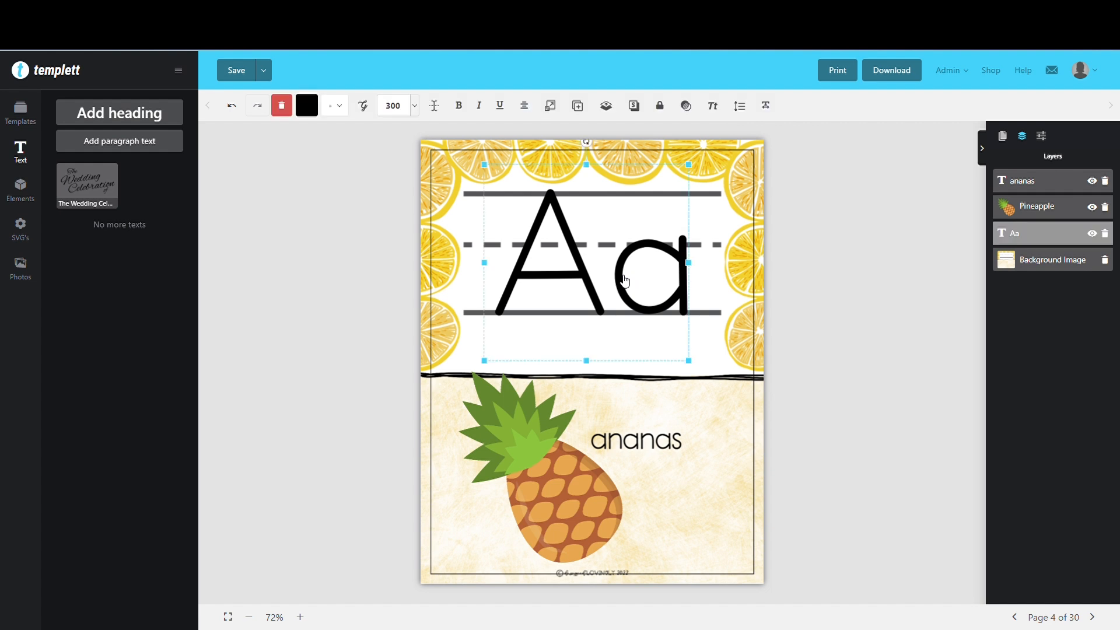
{"action": "left_click", "coordinate": [308, 108]}
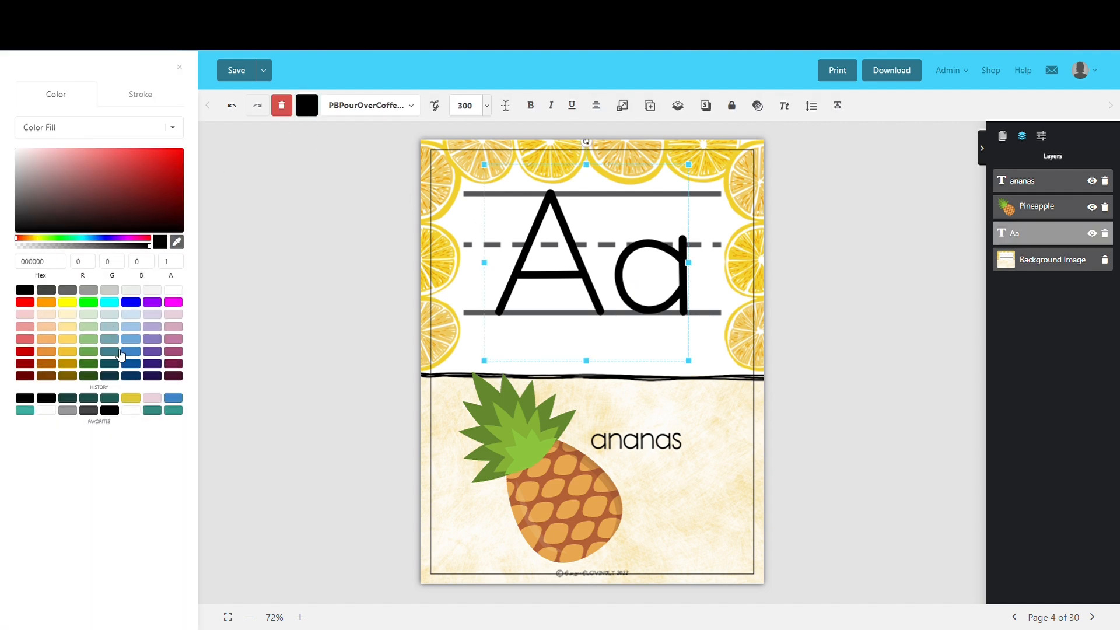
{"action": "left_click", "coordinate": [116, 400]}
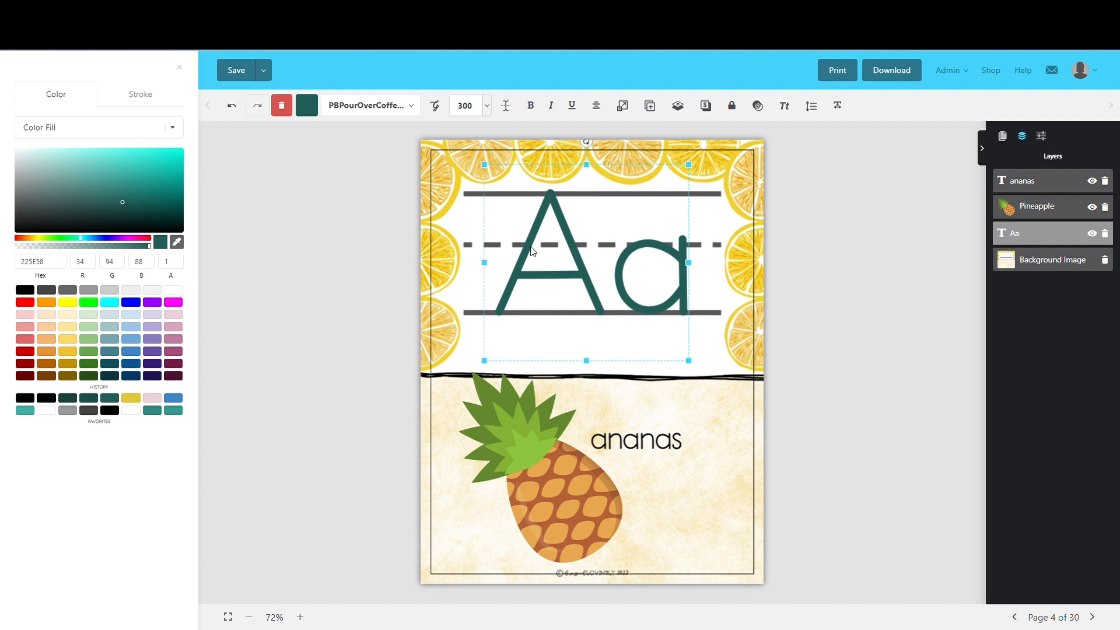
{"action": "left_click", "coordinate": [477, 234]}
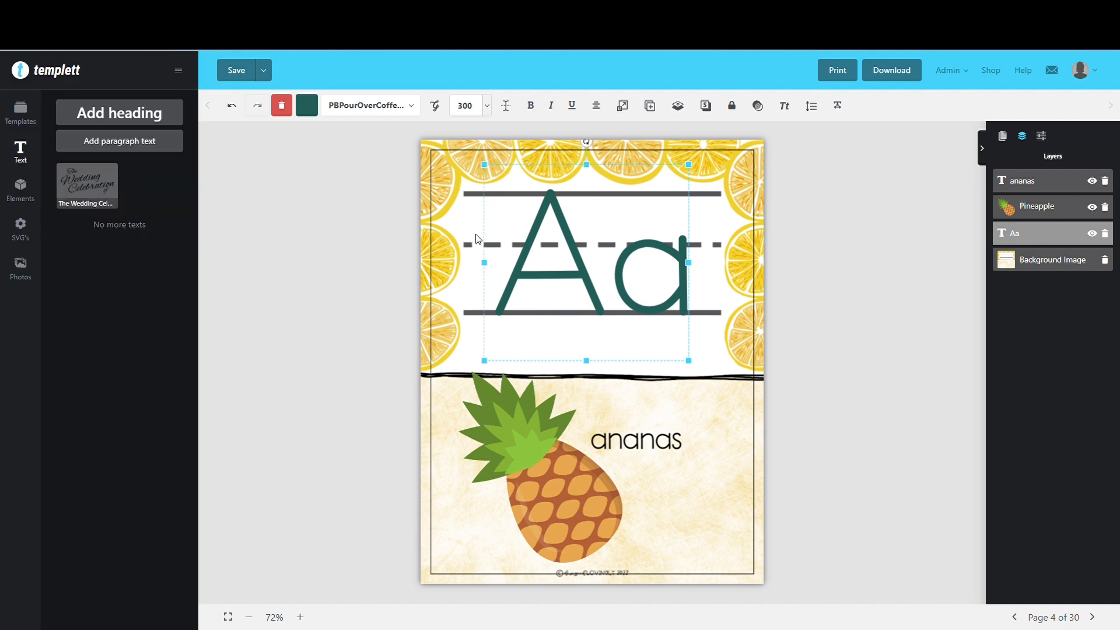
Copy the teal "Aa" letter pair from page 4, paste it on page 5 and align it with the handwriting lines
{"action": "left_click", "coordinate": [549, 260]}
{"action": "left_click", "coordinate": [531, 255]}
{"action": "right_click", "coordinate": [531, 258]}
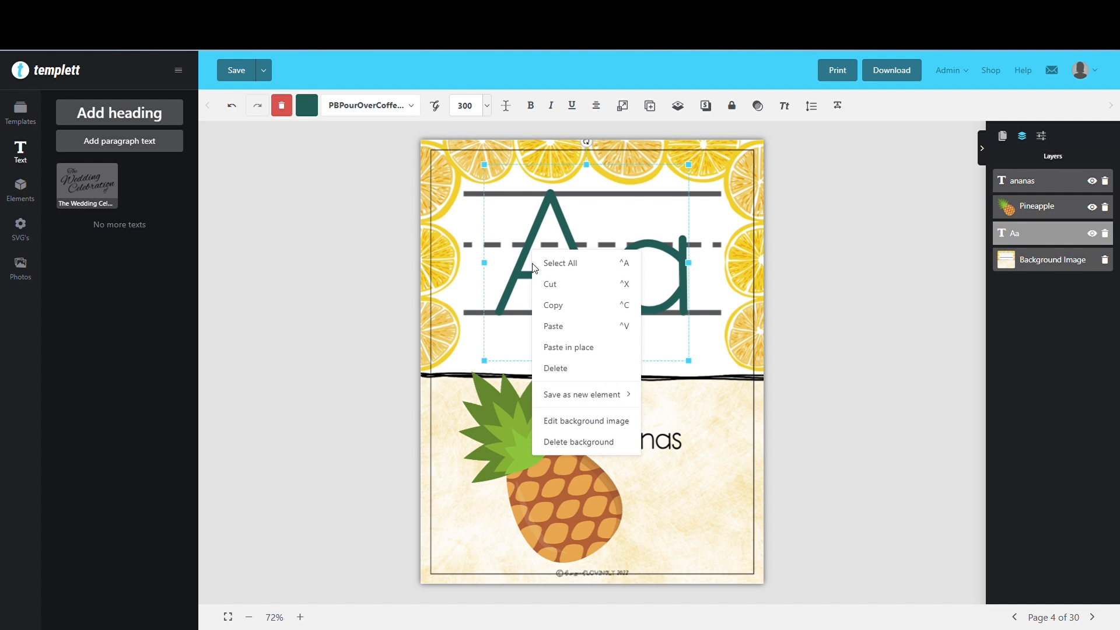
{"action": "left_click", "coordinate": [555, 307]}
{"action": "left_click", "coordinate": [1003, 135]}
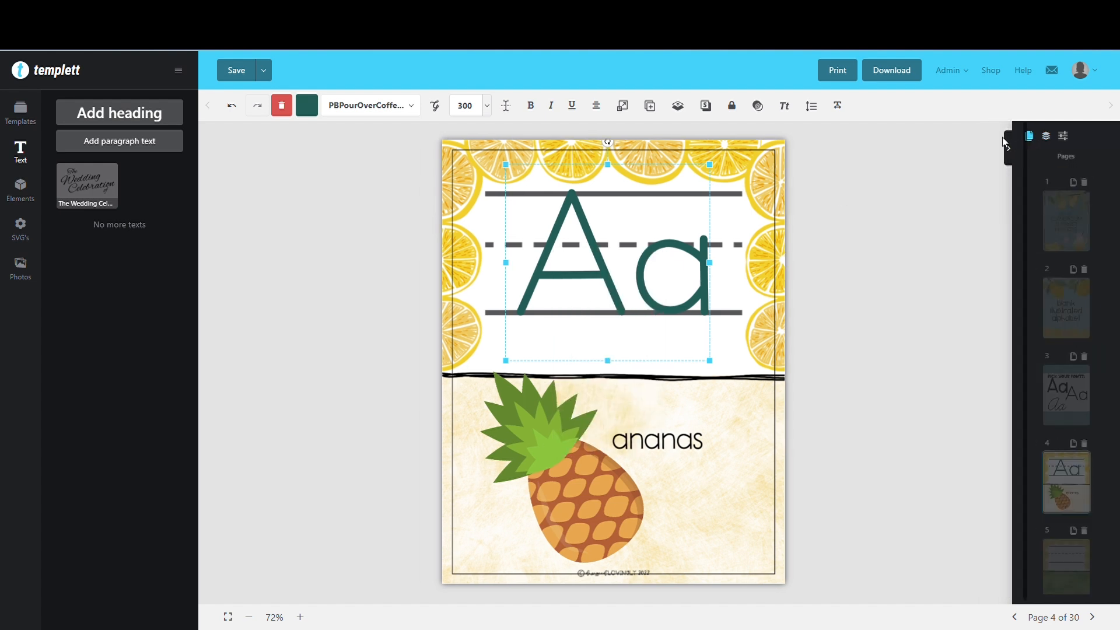
{"action": "left_click", "coordinate": [1085, 473]}
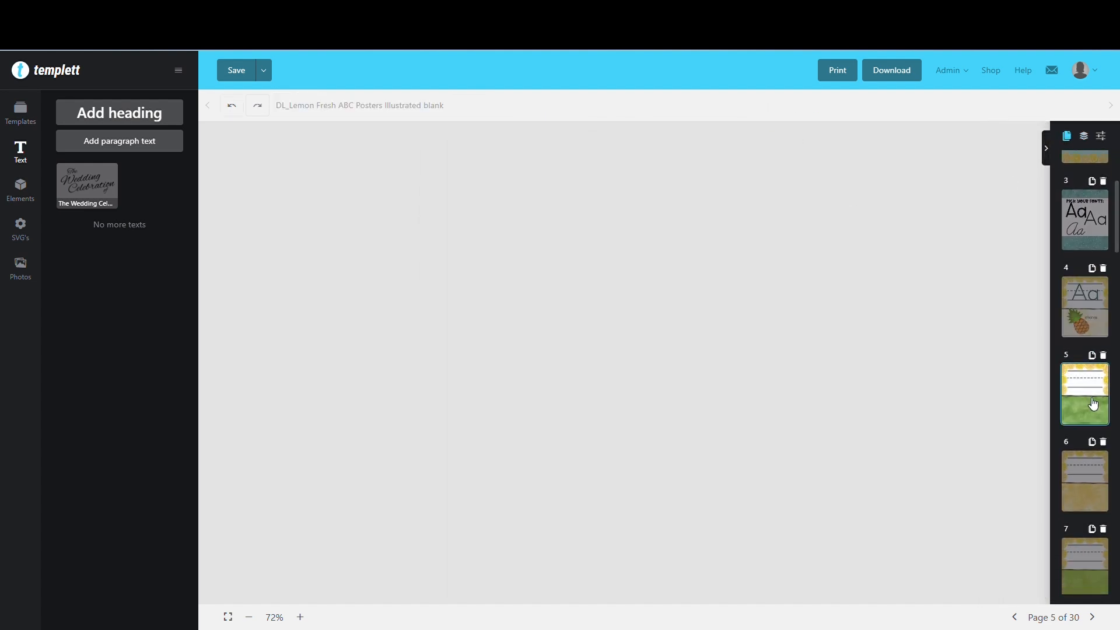
{"action": "right_click", "coordinate": [521, 193]}
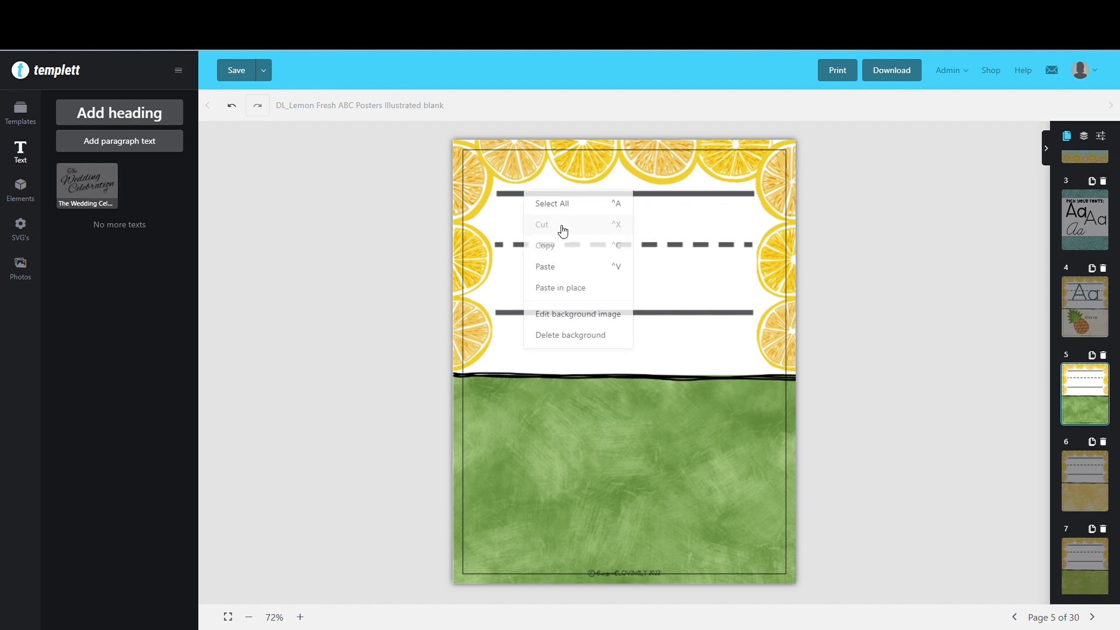
{"action": "left_click", "coordinate": [566, 264]}
{"action": "left_click_drag", "start_coordinate": [607, 311], "coordinate": [593, 211]}
Change the pasted letter pair on page 5 to "Bb"
{"action": "double_click", "coordinate": [594, 211]}
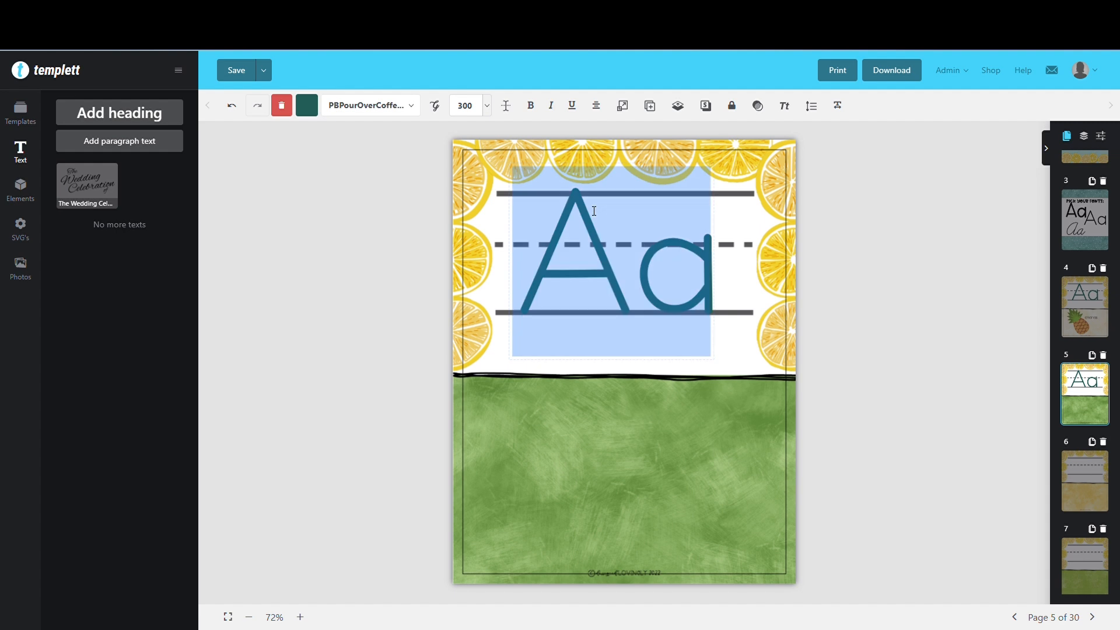
{"action": "type", "text": "Bb"}
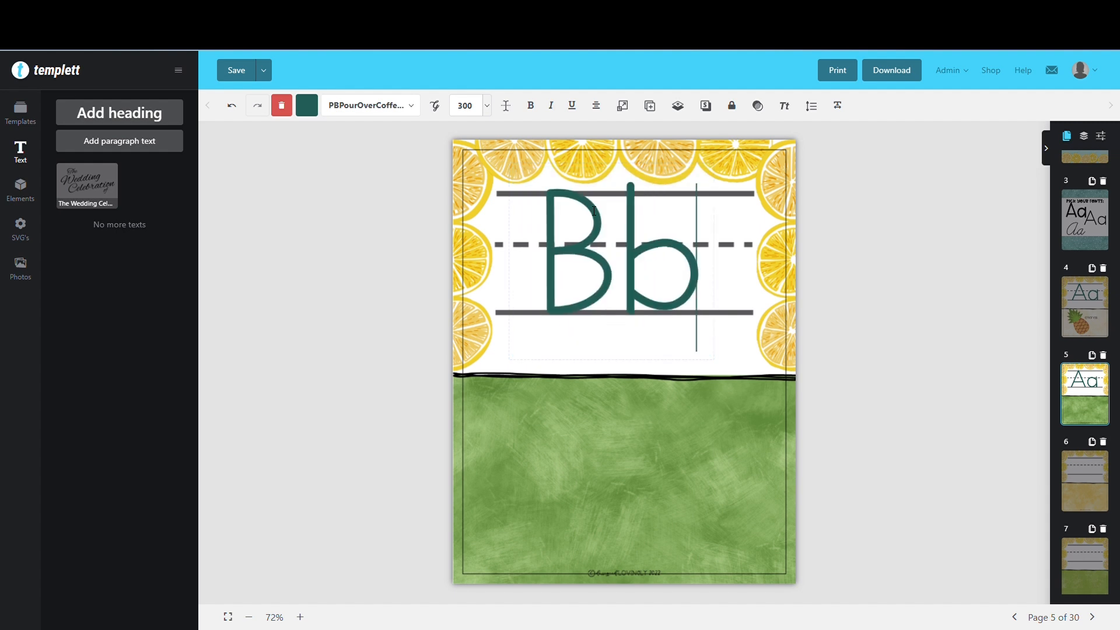
{"action": "left_click", "coordinate": [591, 409]}
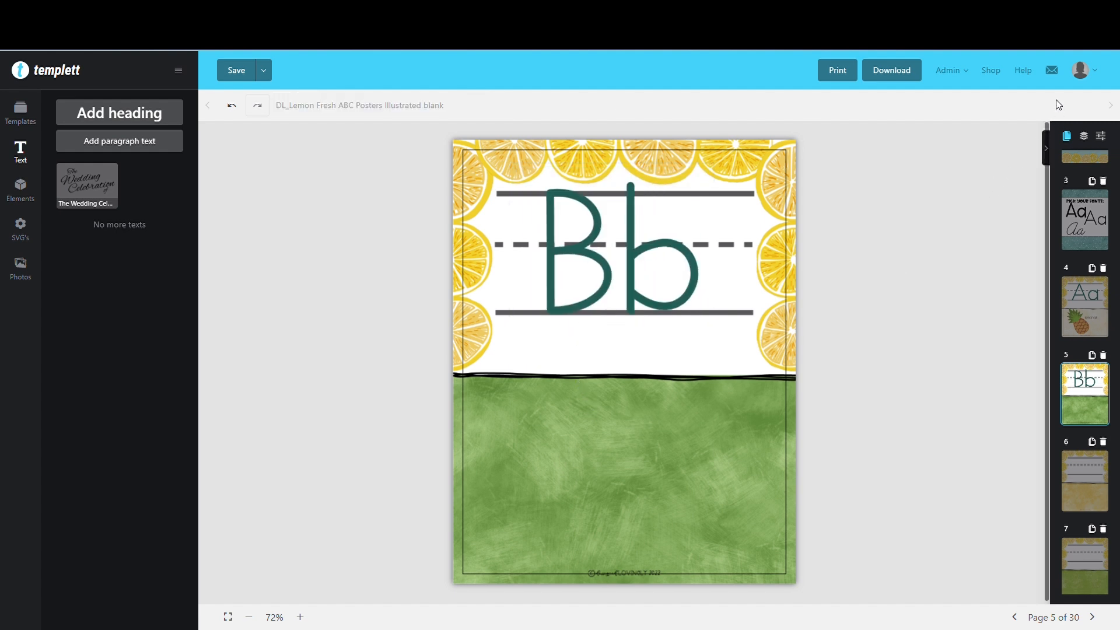